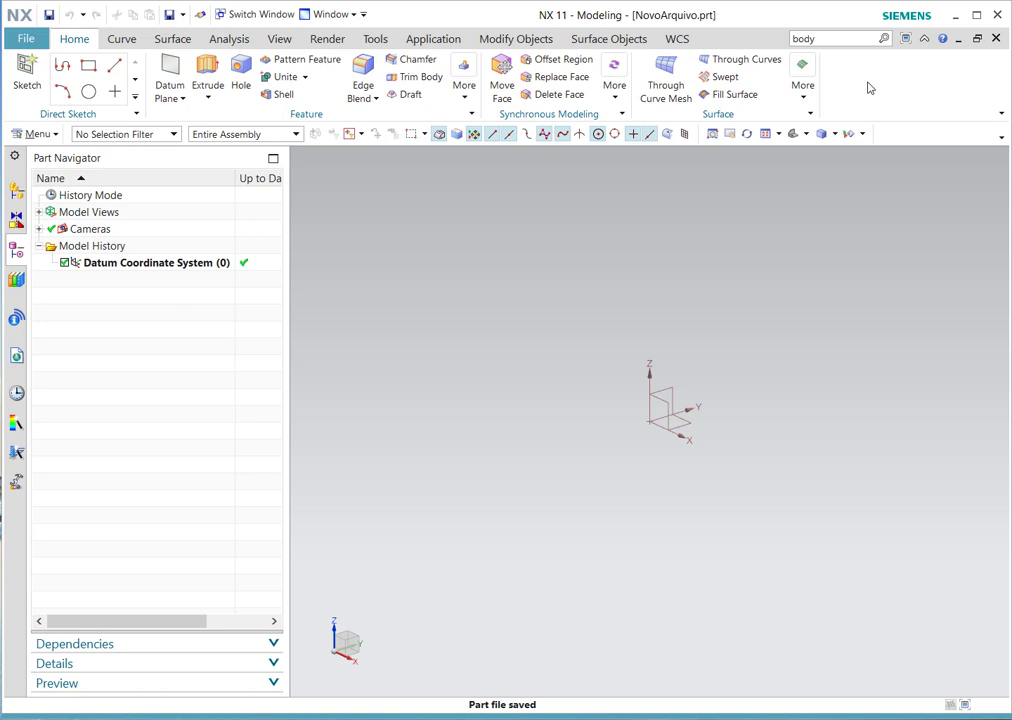
click(852, 717)
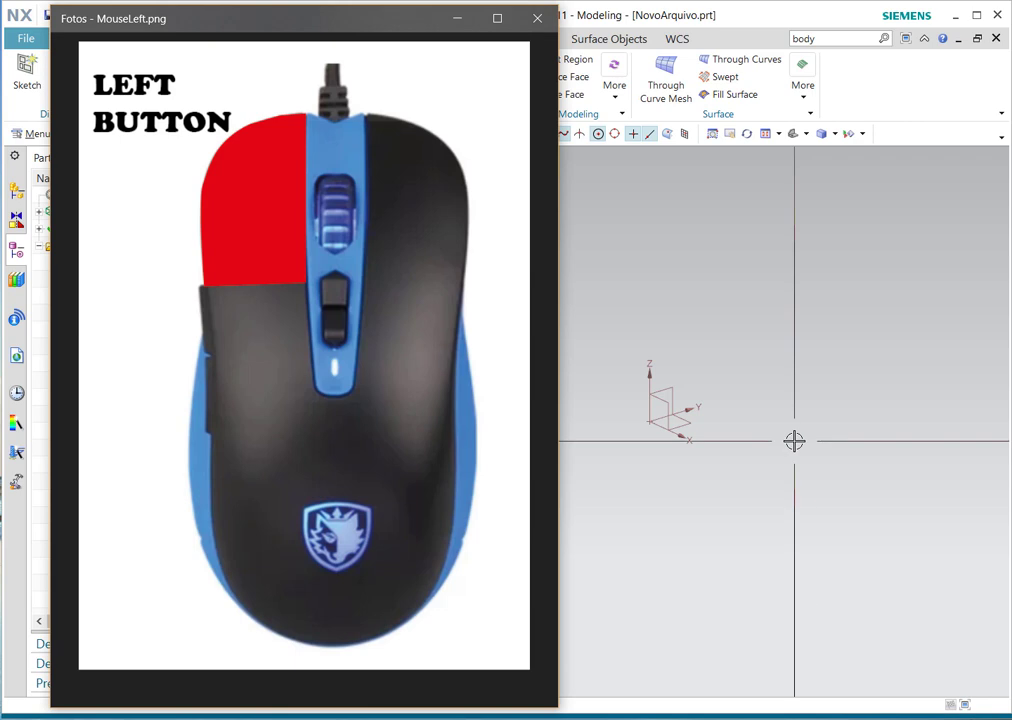
click(782, 407)
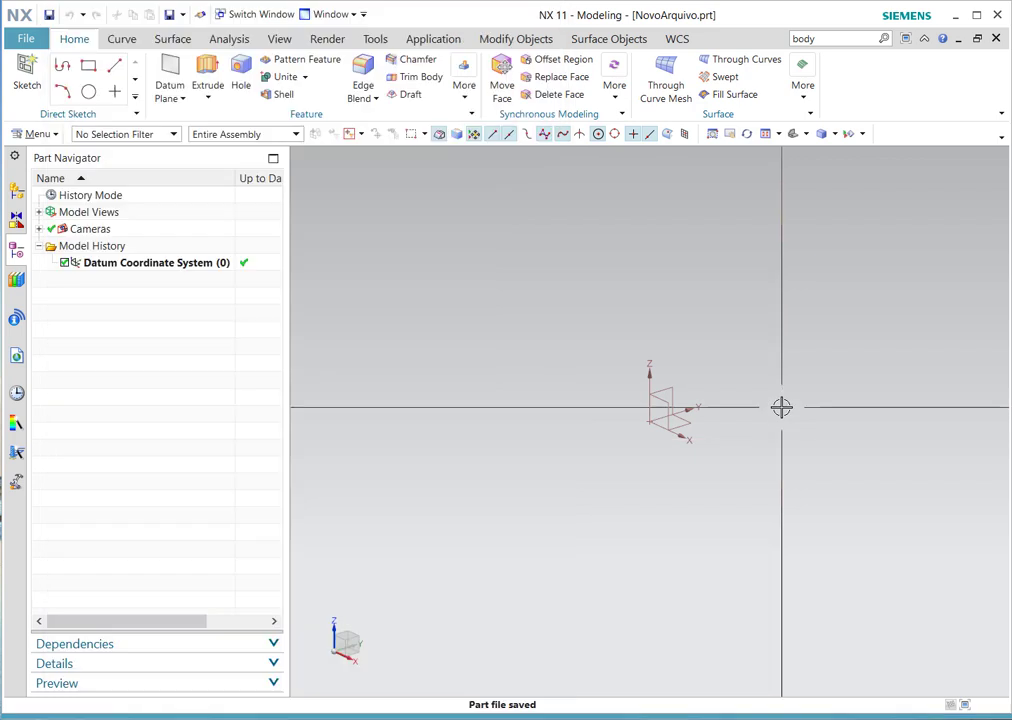
click(511, 318)
click(490, 234)
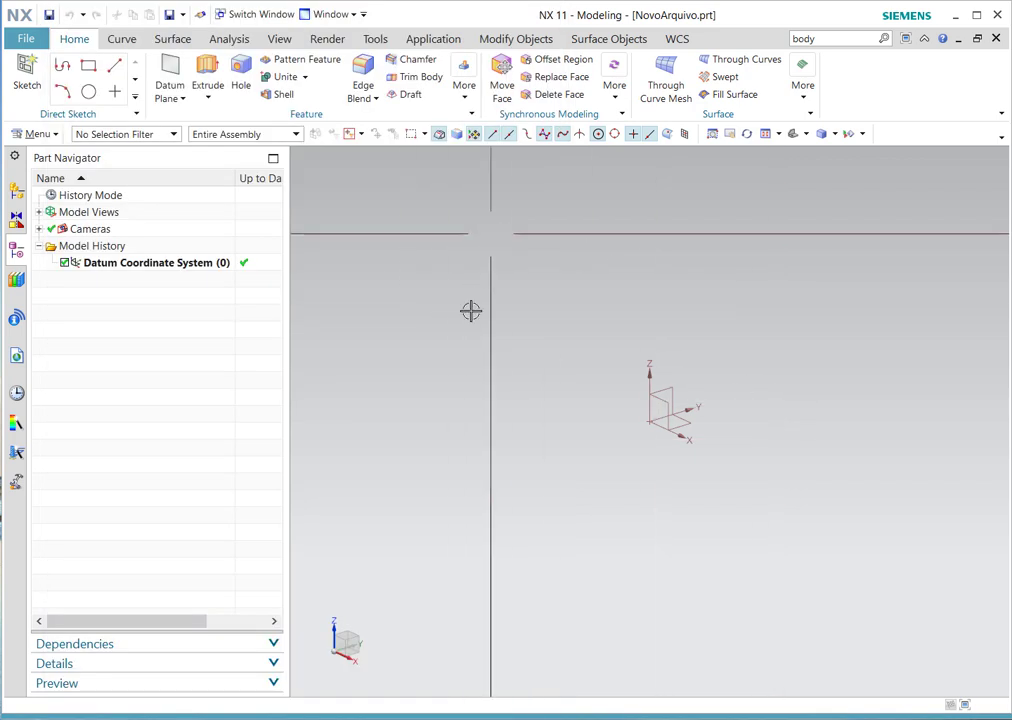
click(495, 397)
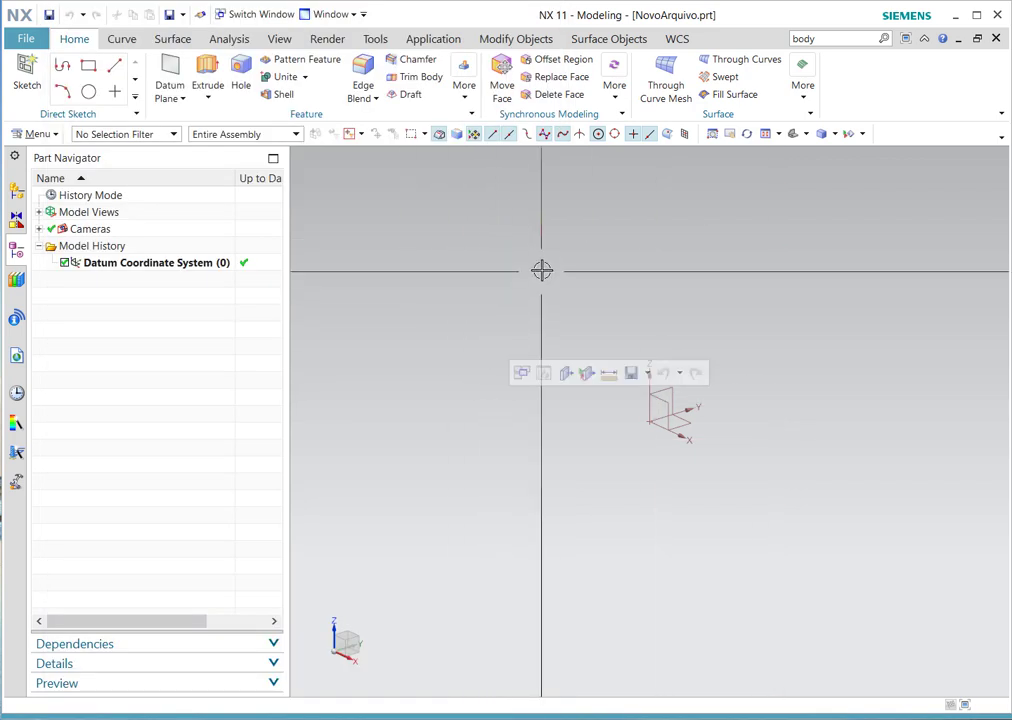
click(524, 393)
click(520, 307)
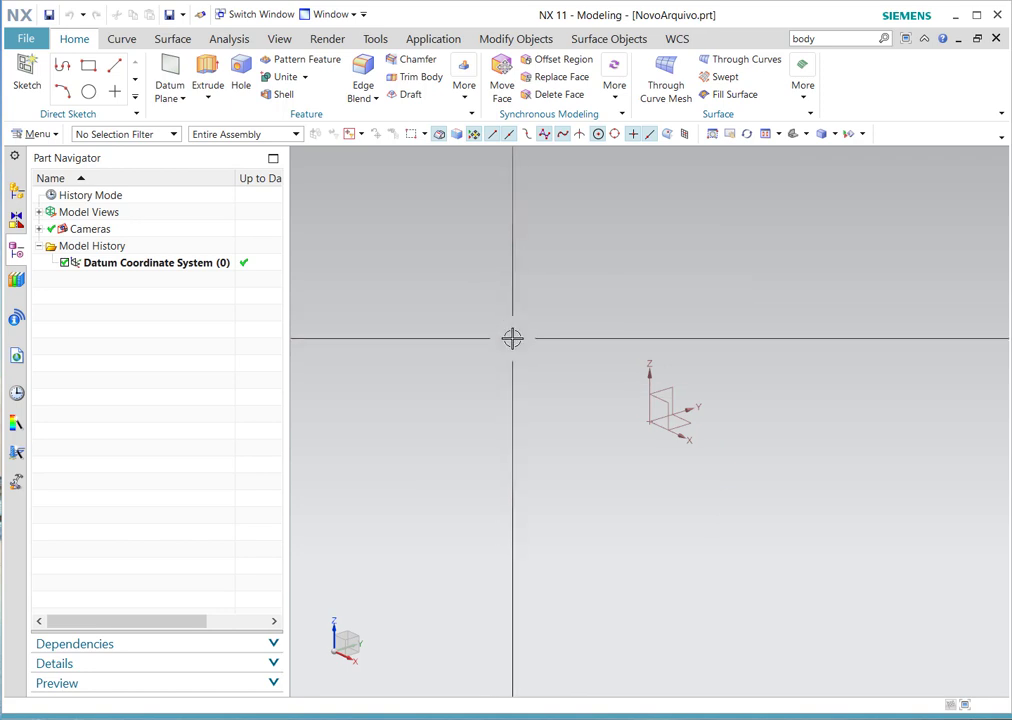
click(513, 339)
click(556, 413)
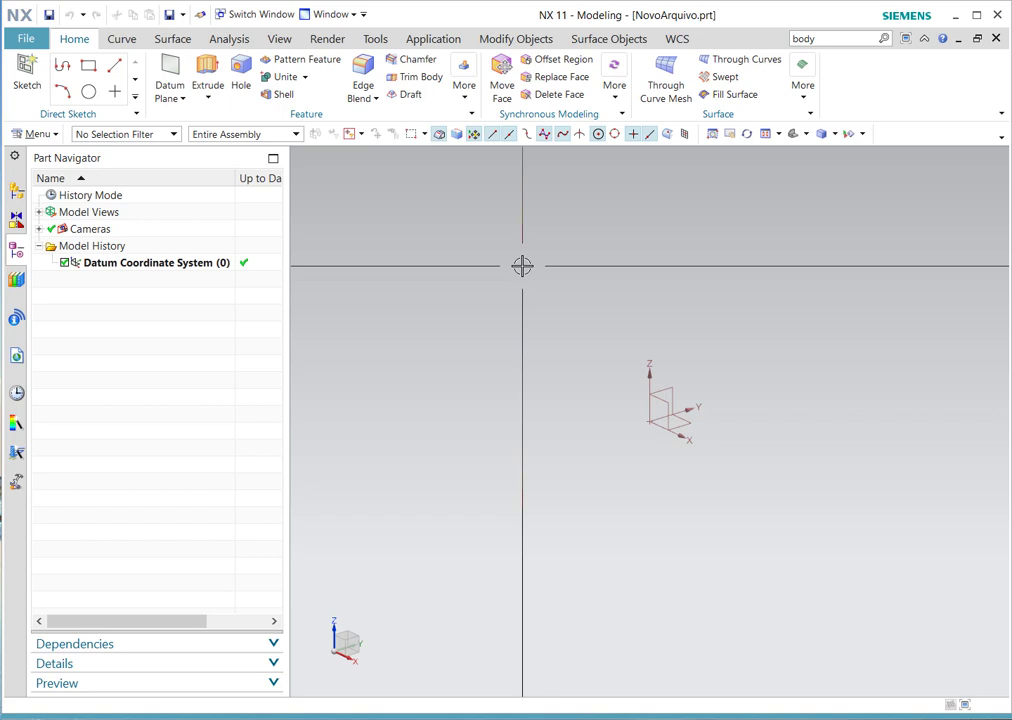
click(523, 266)
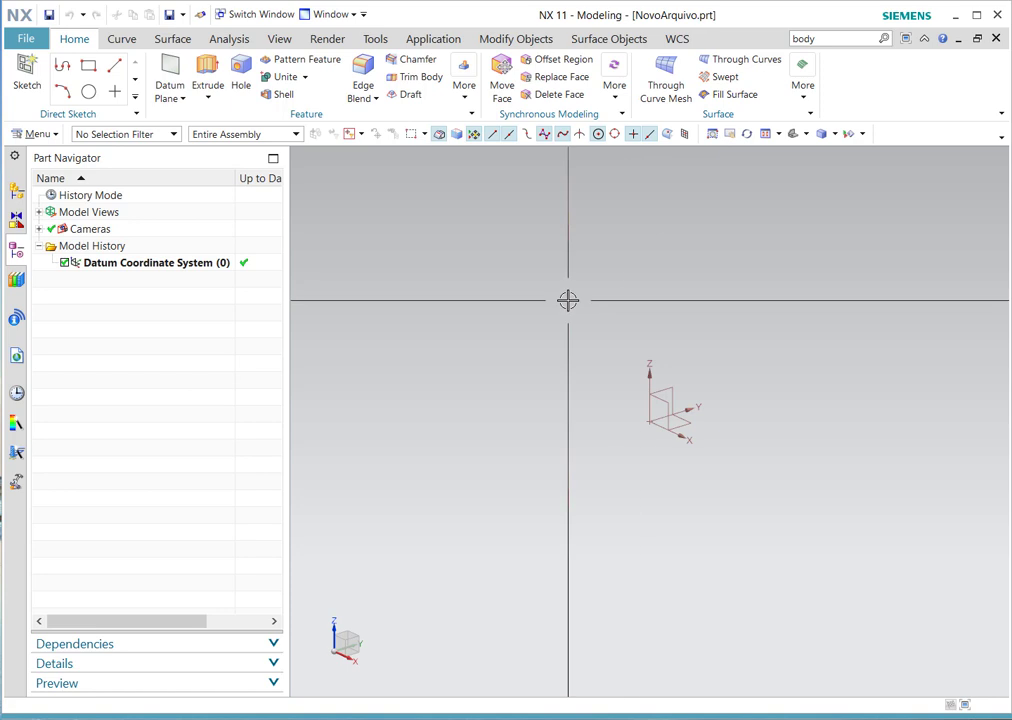
click(568, 300)
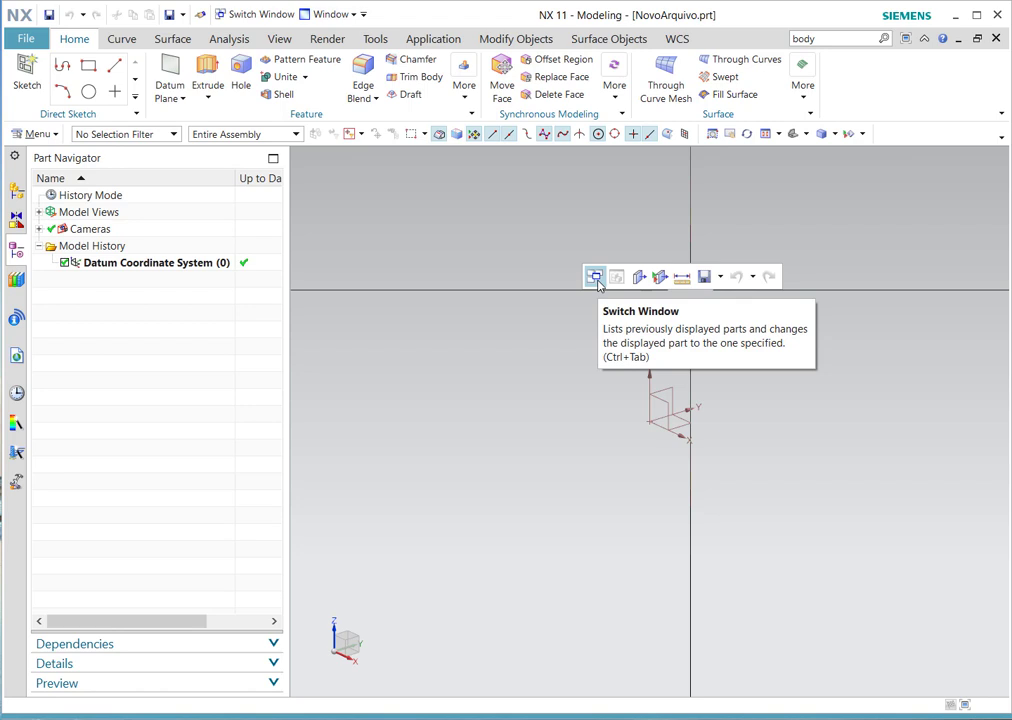
click(554, 360)
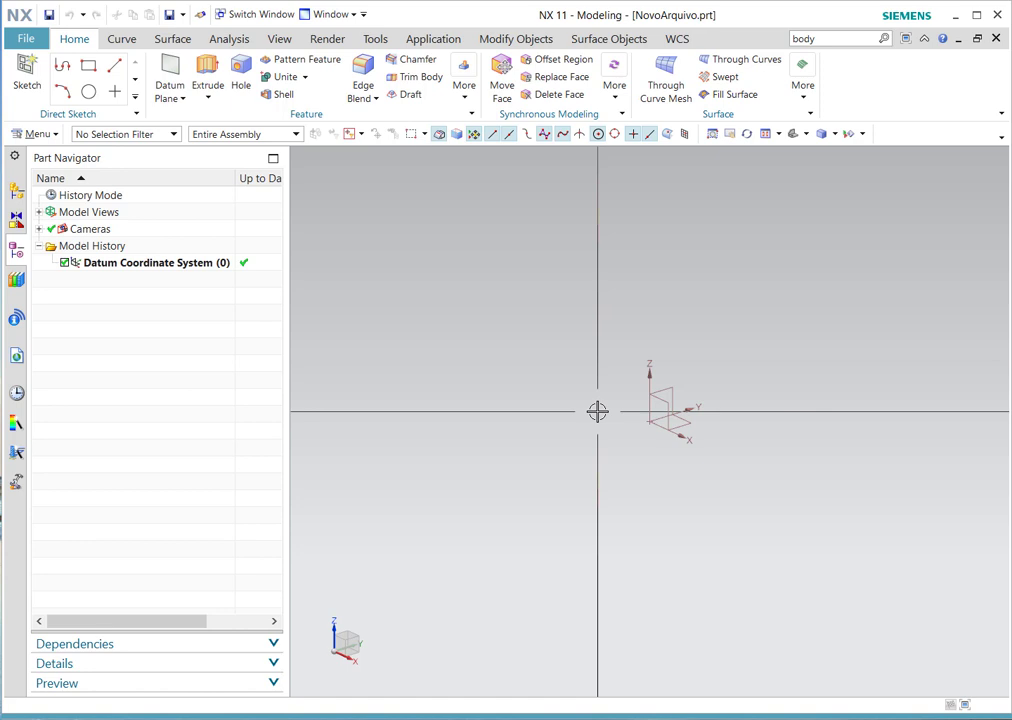
click(587, 334)
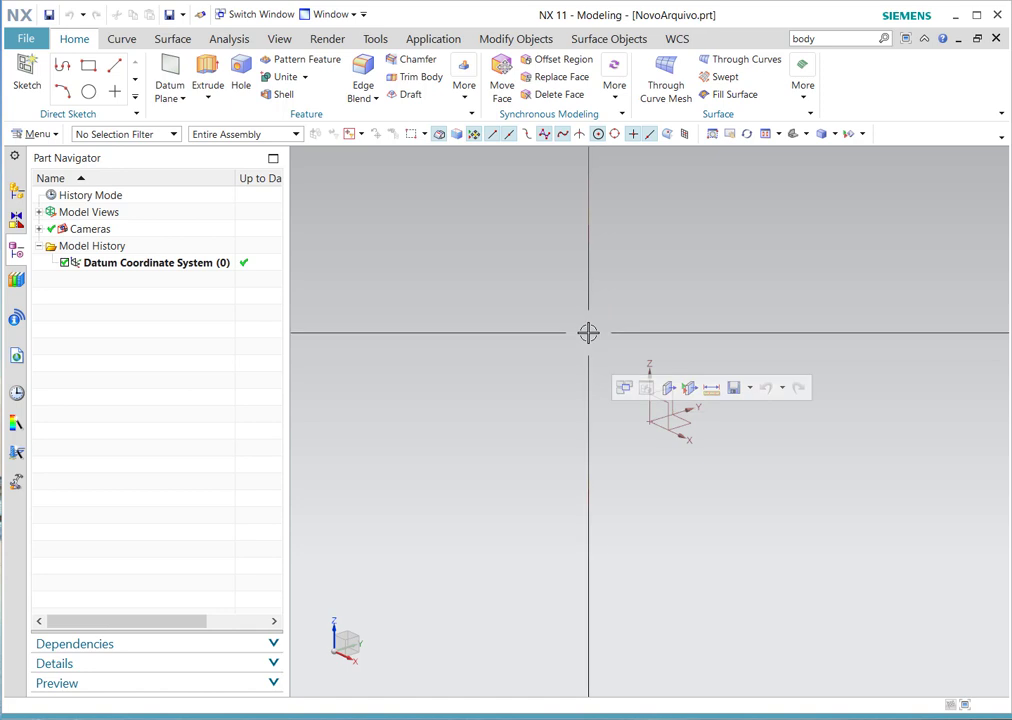
click(588, 333)
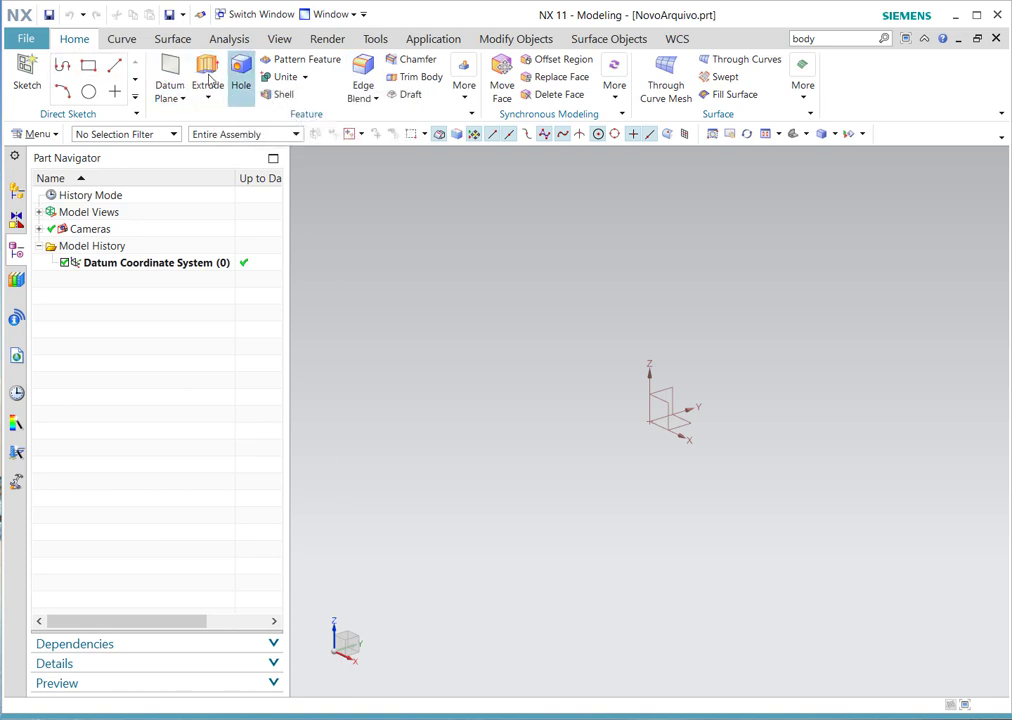
- Select the datum coordinate system and Model History entries, view the Reuse Library, and return to the Part Navigator
click(105, 261)
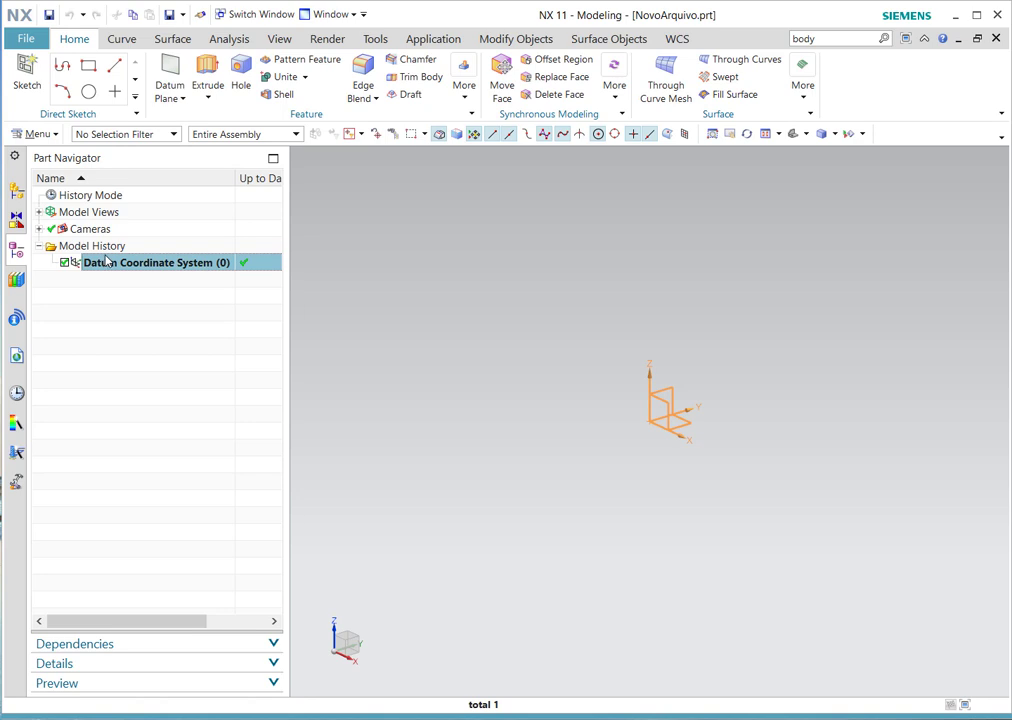
click(105, 248)
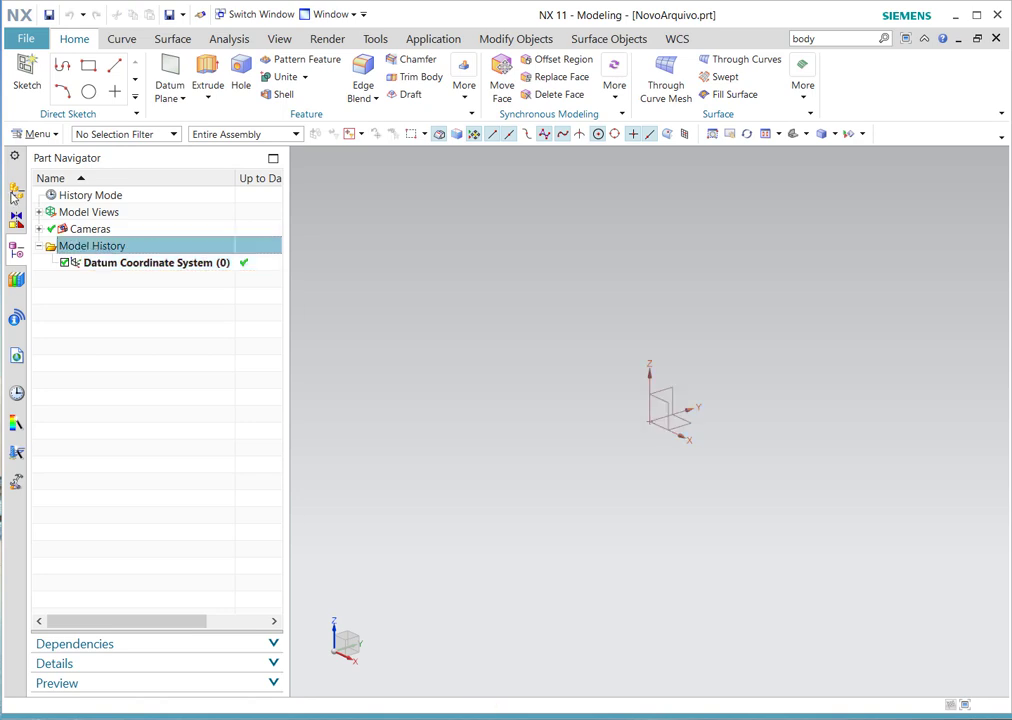
click(17, 284)
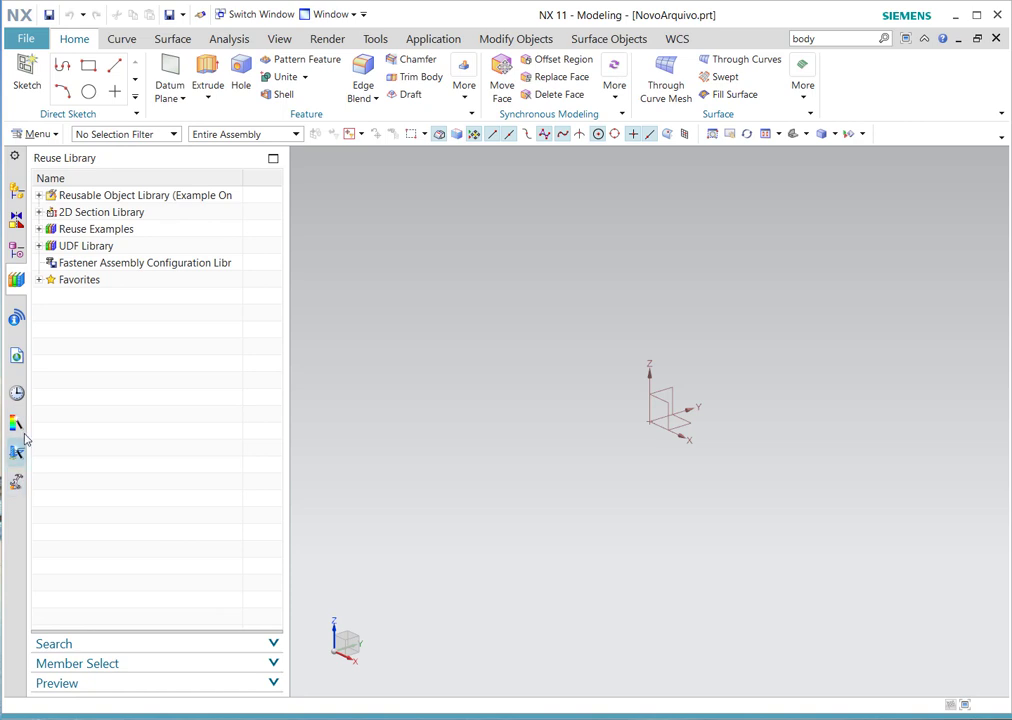
click(17, 252)
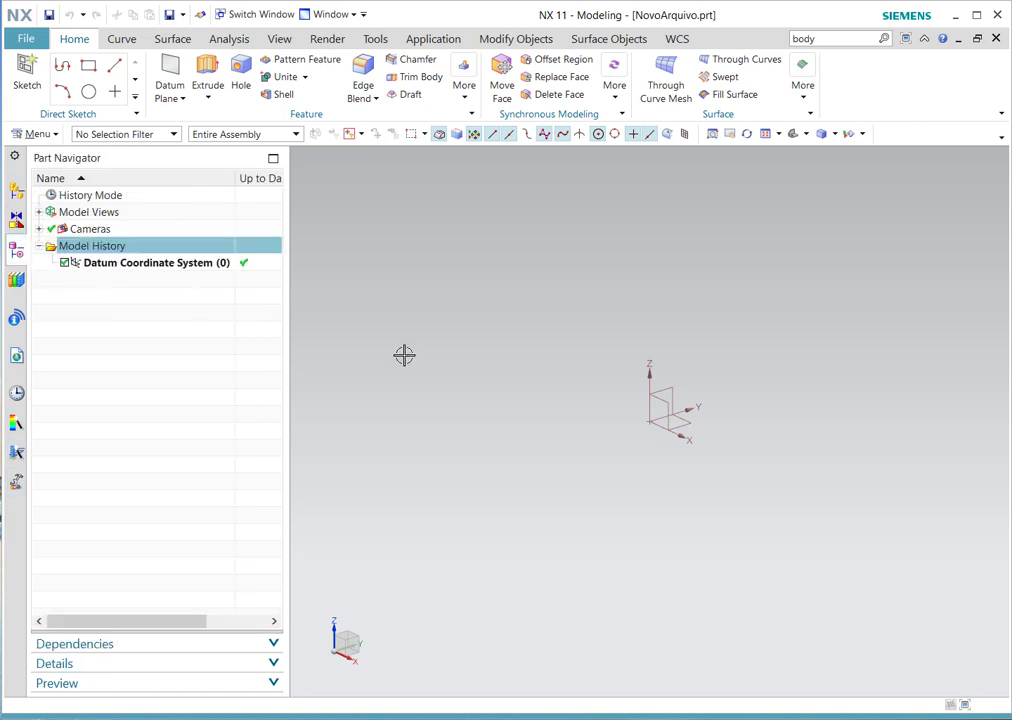
- Box-select the datum coordinate system several times from different corners, clearing the selection in between and at the end
drag(464, 258, 836, 609)
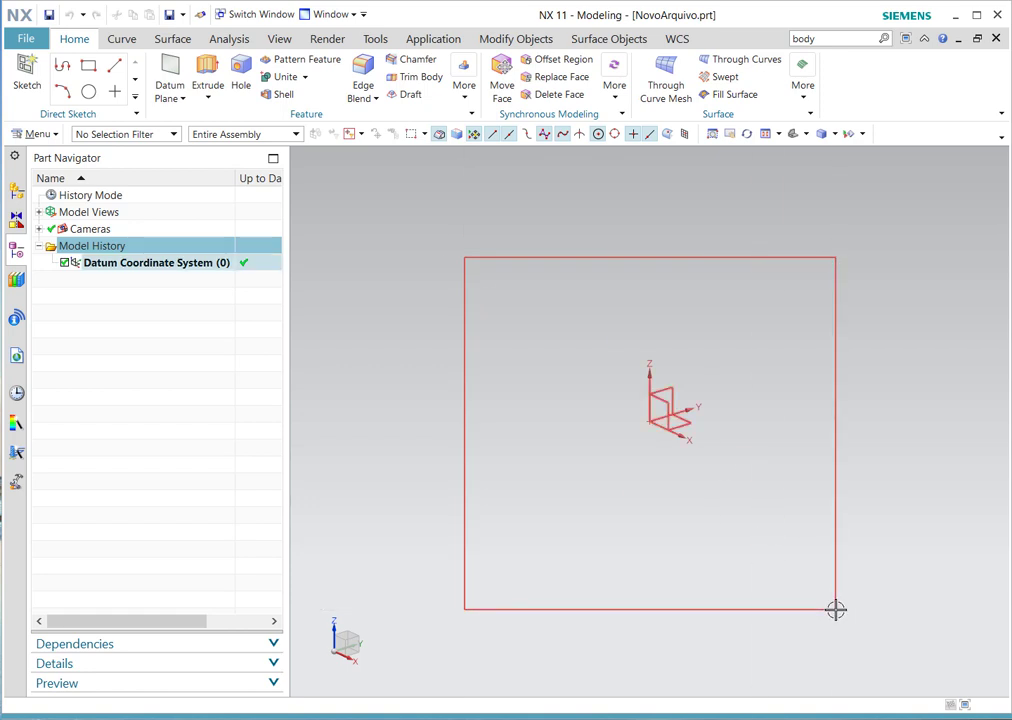
drag(836, 609, 836, 609)
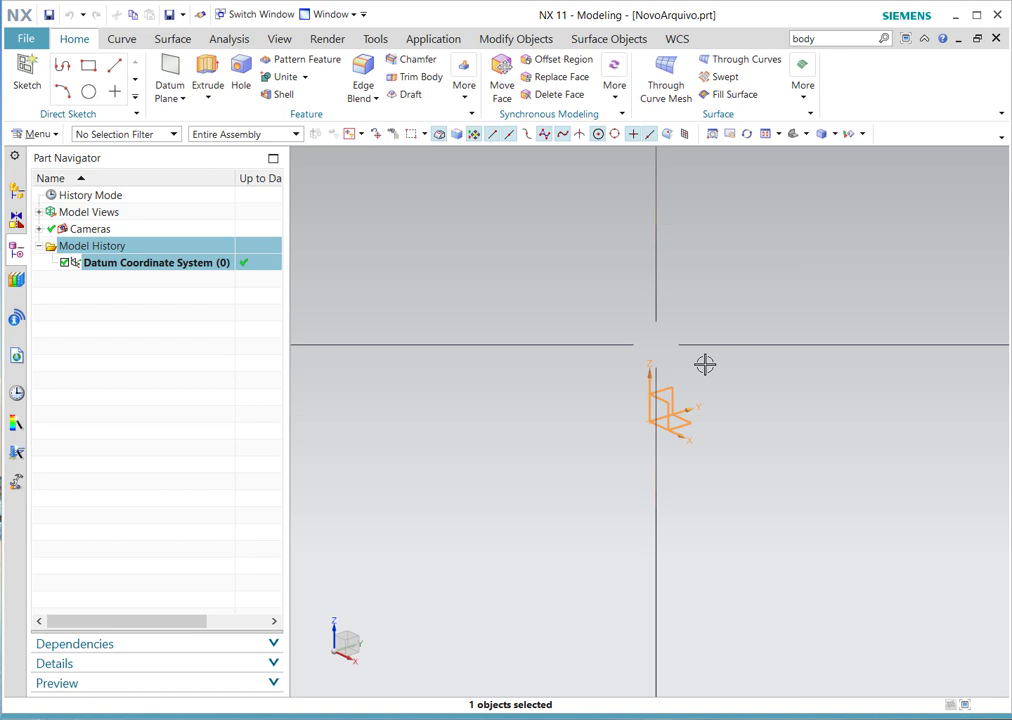
drag(876, 221, 556, 605)
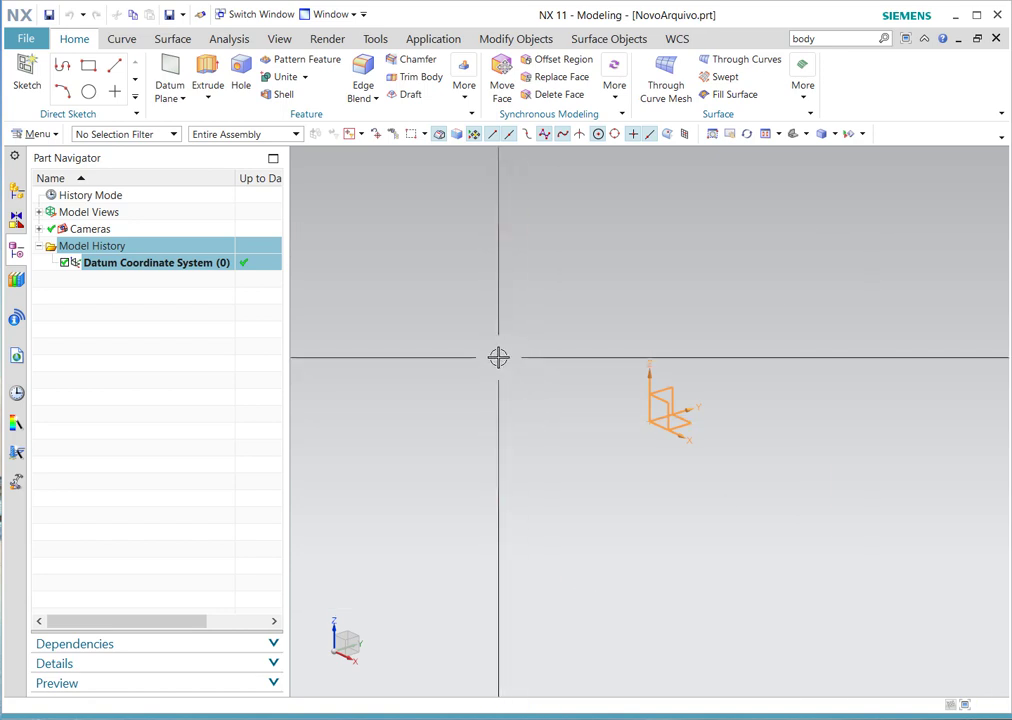
key(Escape)
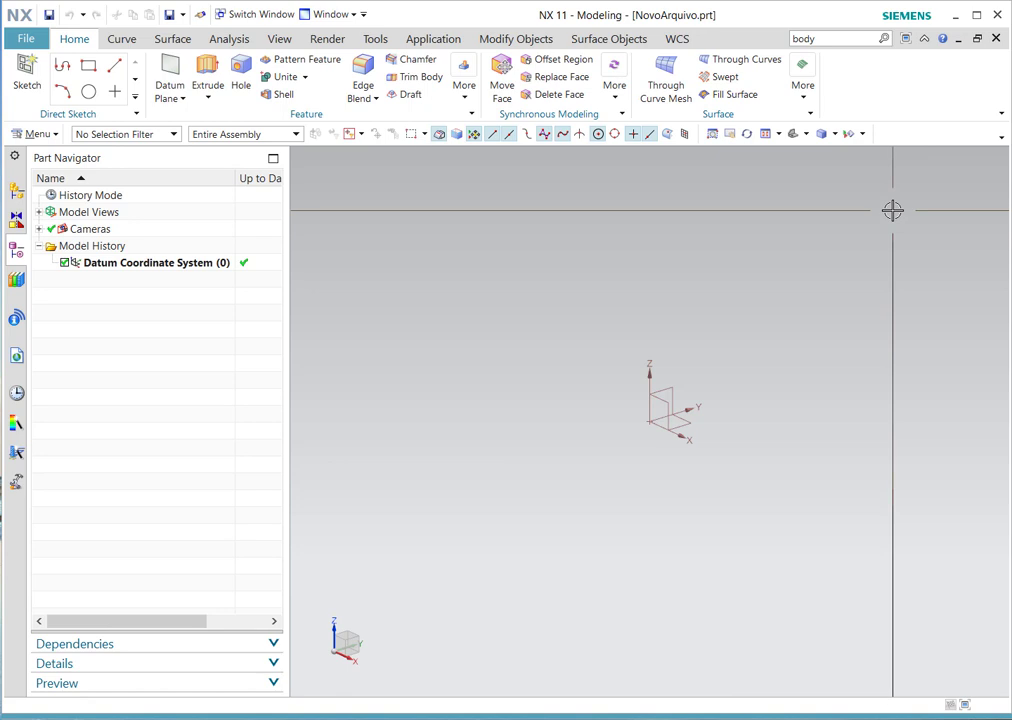
drag(892, 210, 497, 600)
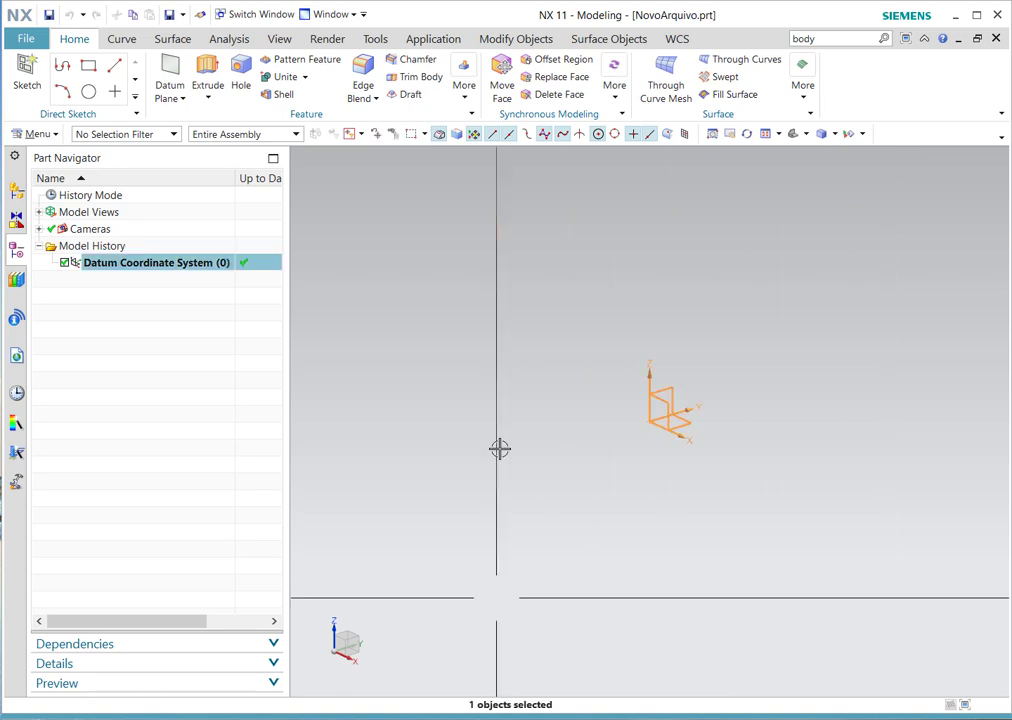
key(Escape)
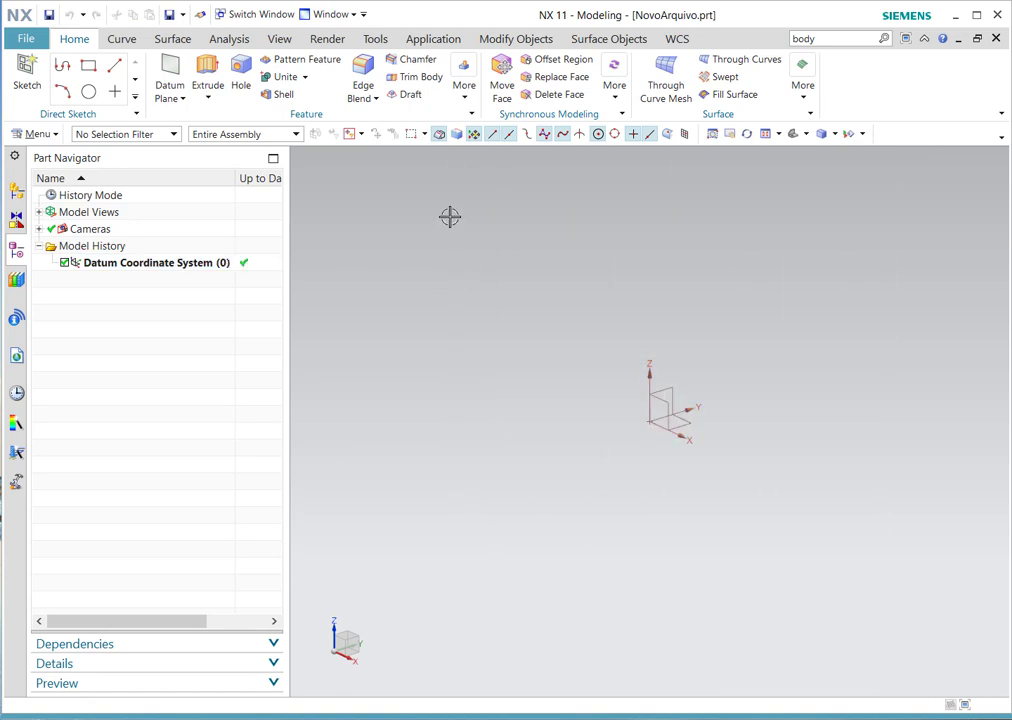
drag(435, 218, 884, 565)
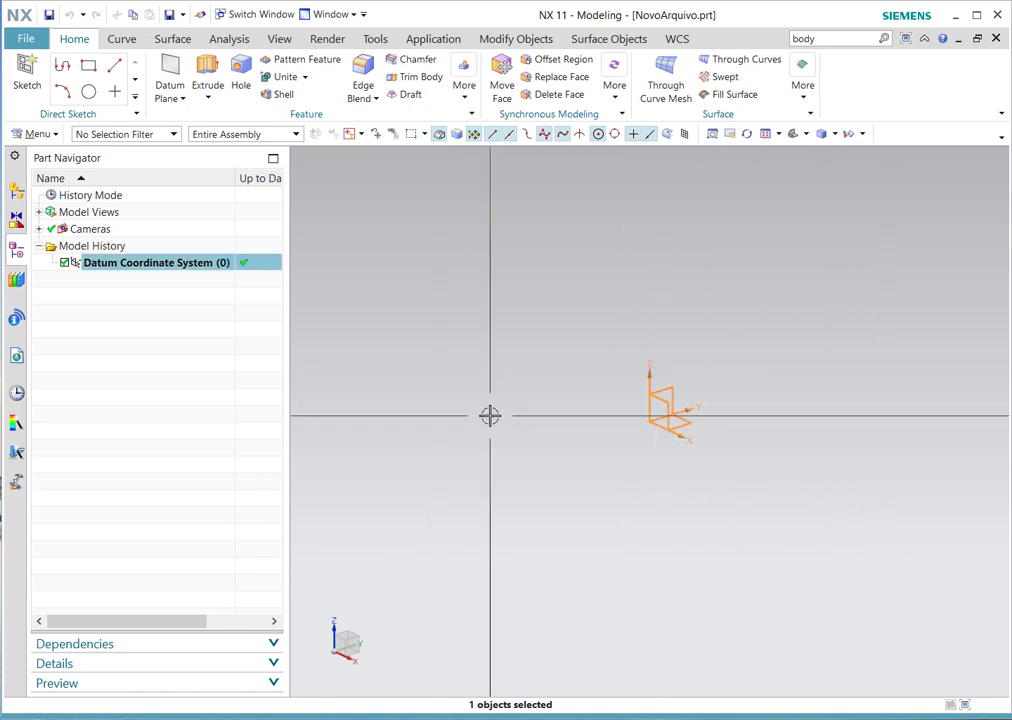
key(Escape)
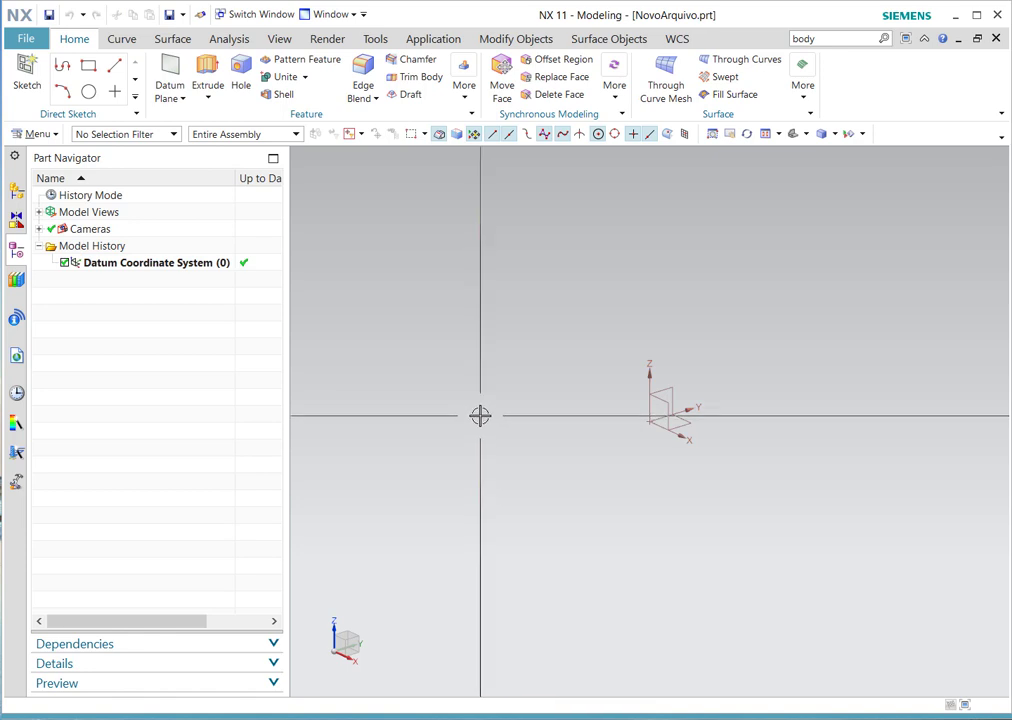
- Search the commands for "block", start the Block command from the results and close the Command Finder
click(831, 39)
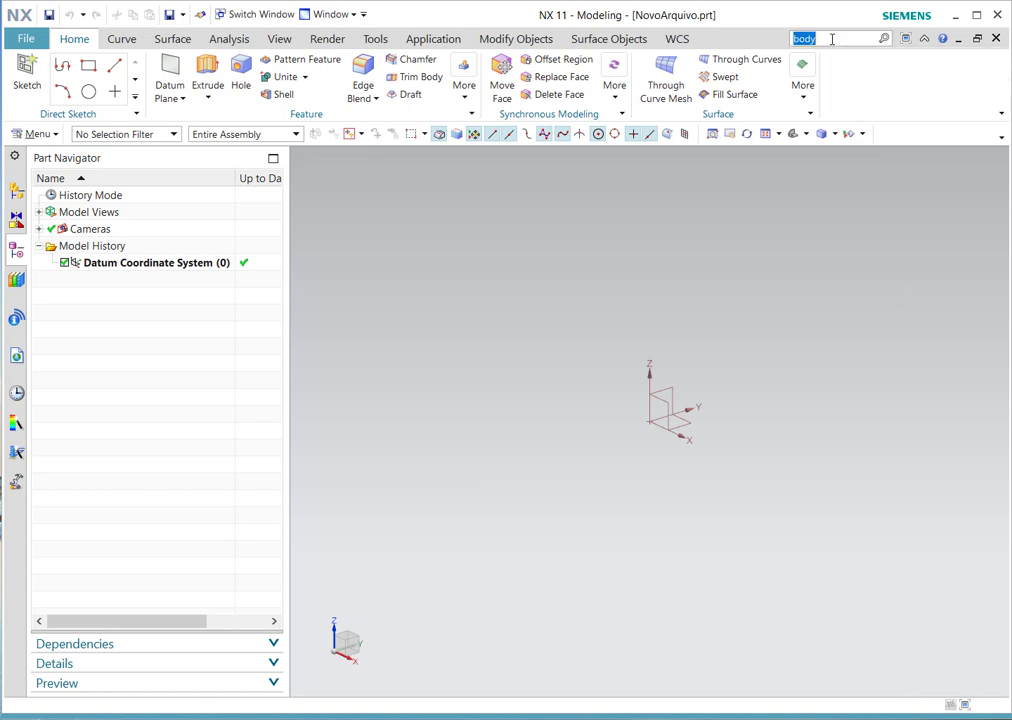
text(b)
key(Return)
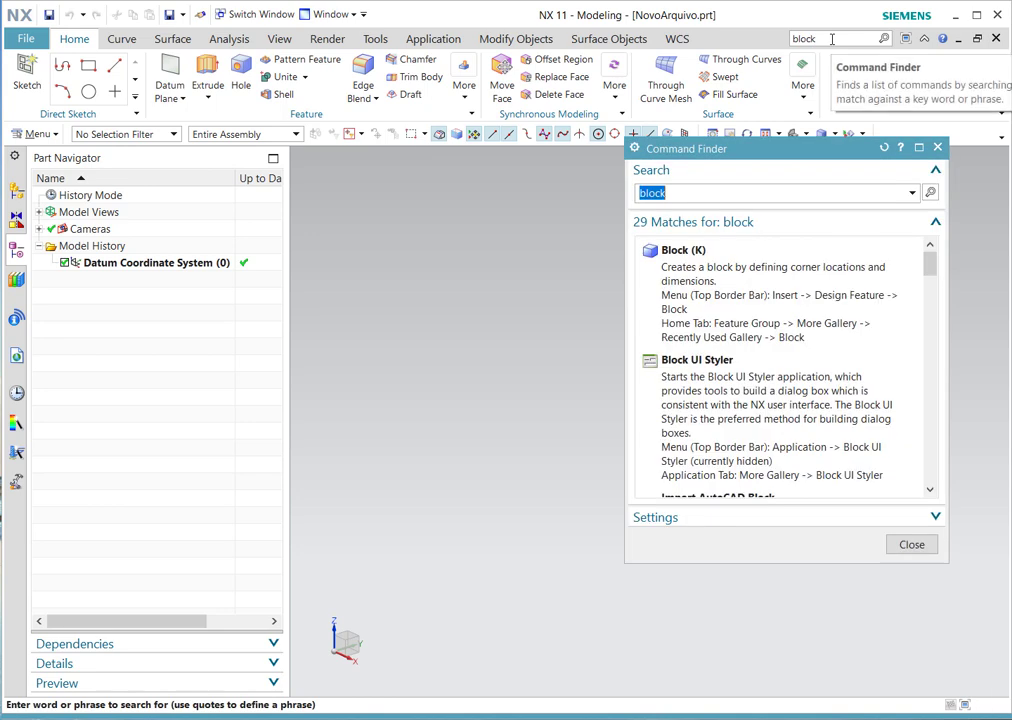
mouse_move(650, 255)
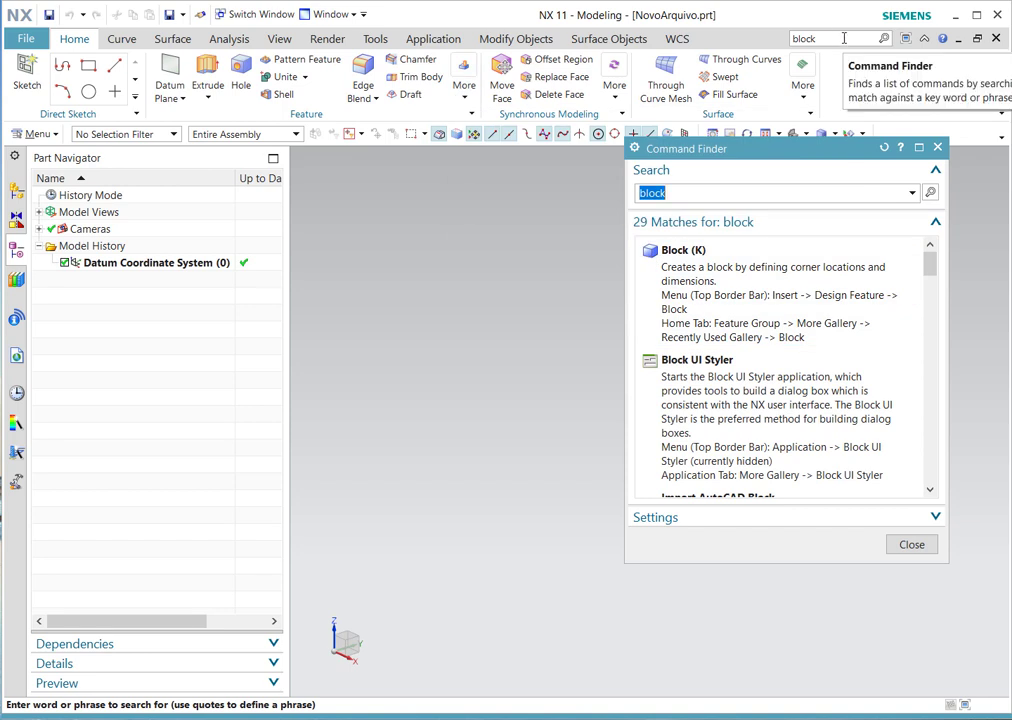
mouse_move(790, 258)
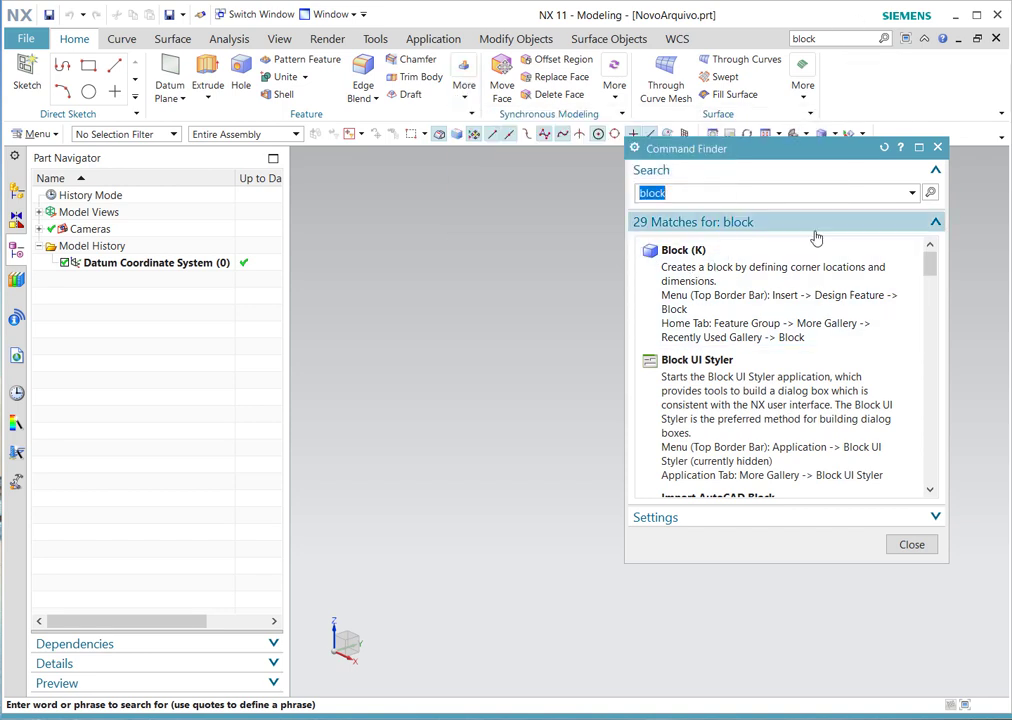
click(662, 262)
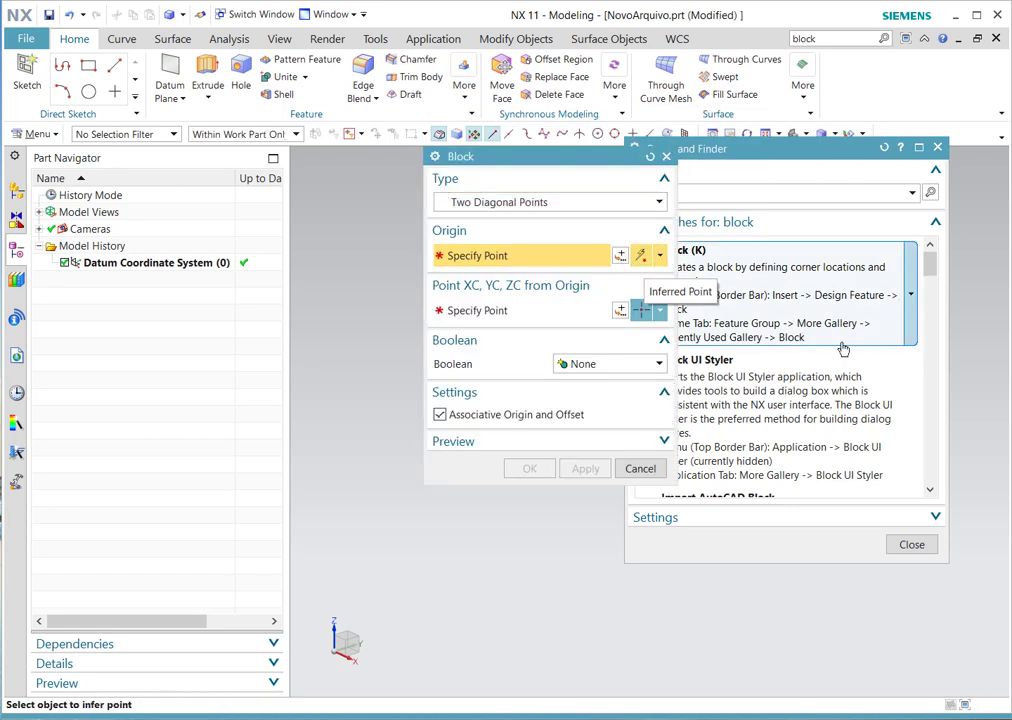
click(911, 545)
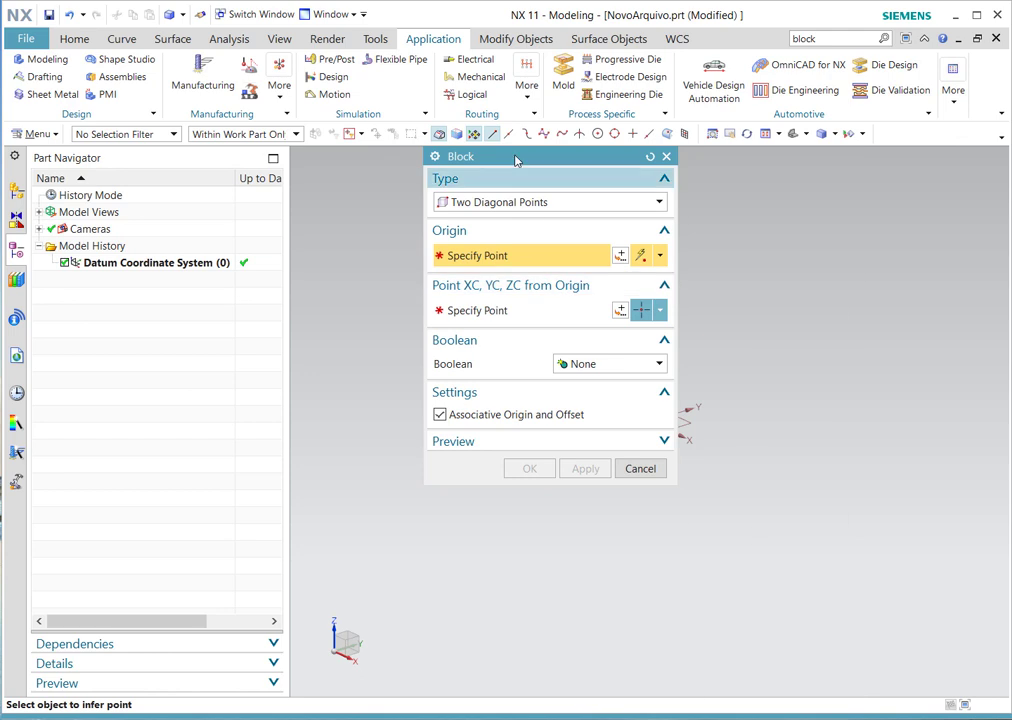
- Create a 100 x 100 x 100 mm block at the datum origin using Origin and Edge Lengths with the dialog reset to defaults
click(520, 202)
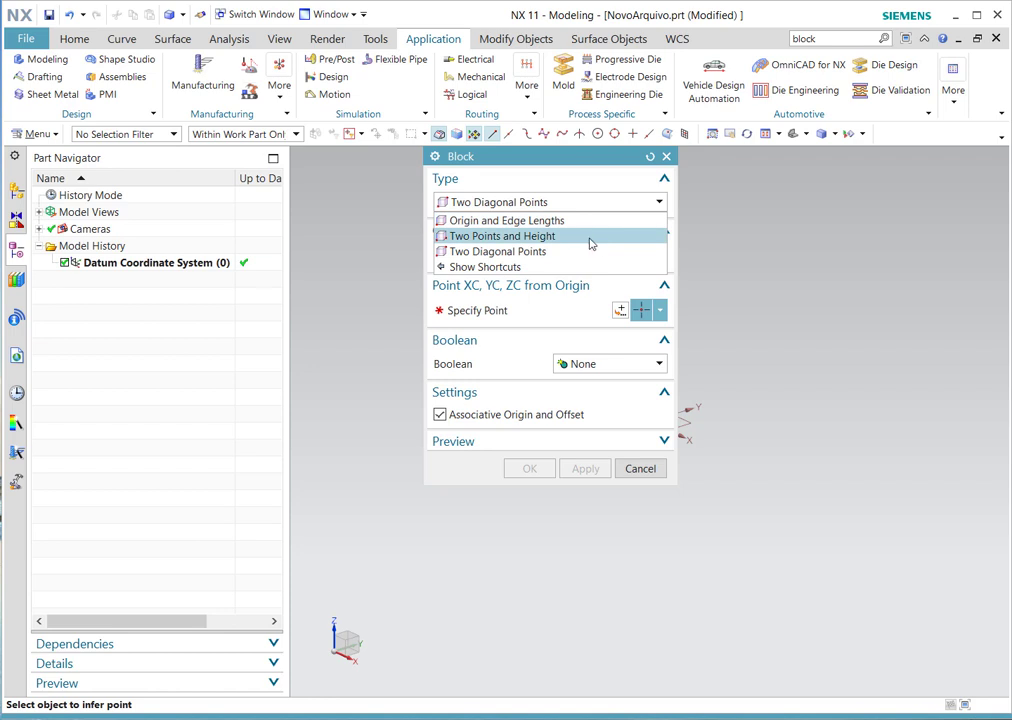
click(480, 221)
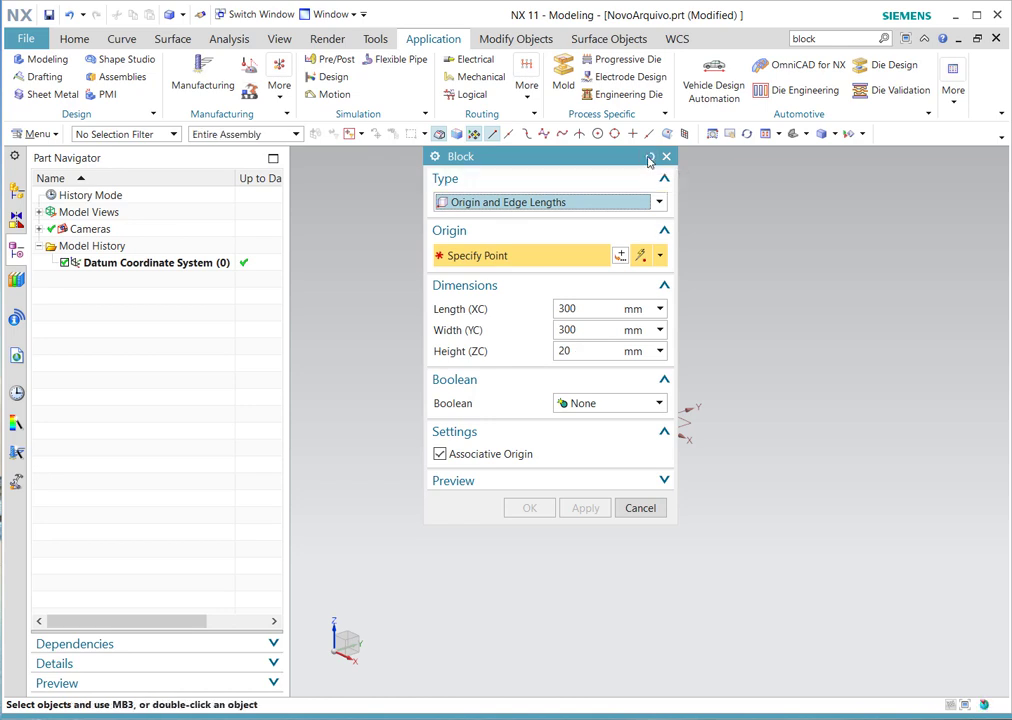
click(650, 158)
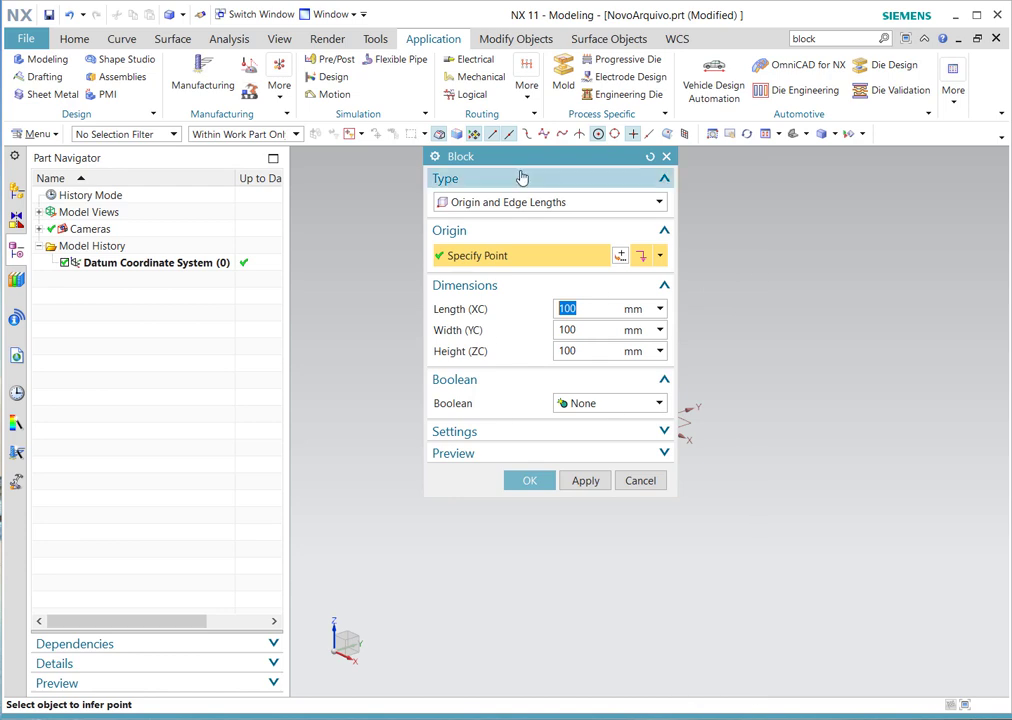
drag(498, 165, 450, 195)
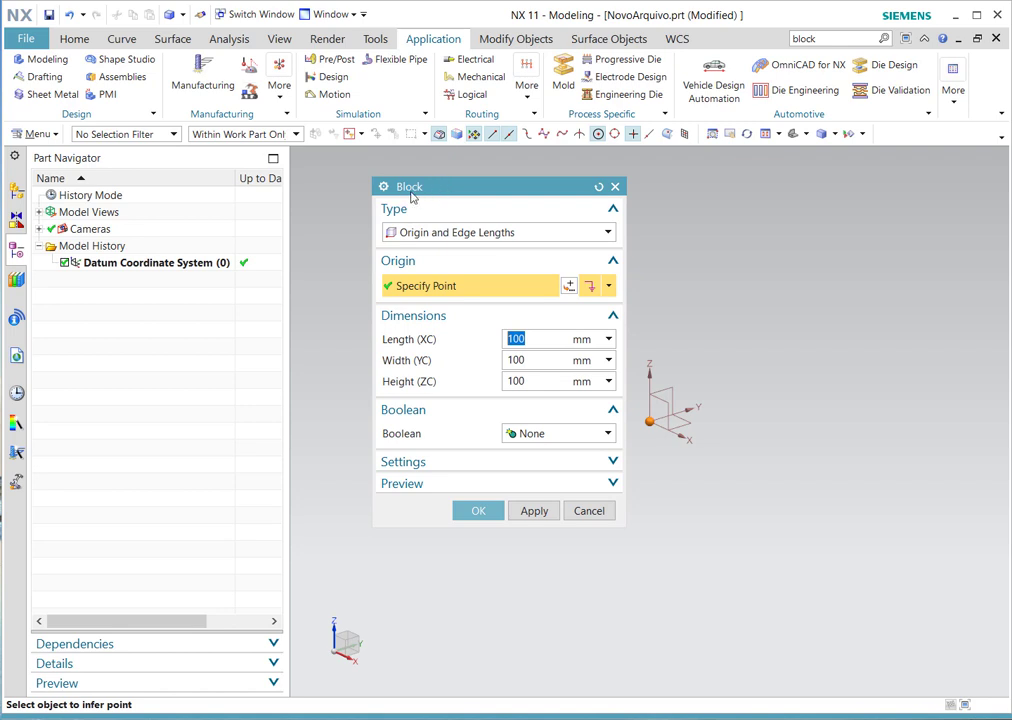
drag(449, 186, 172, 218)
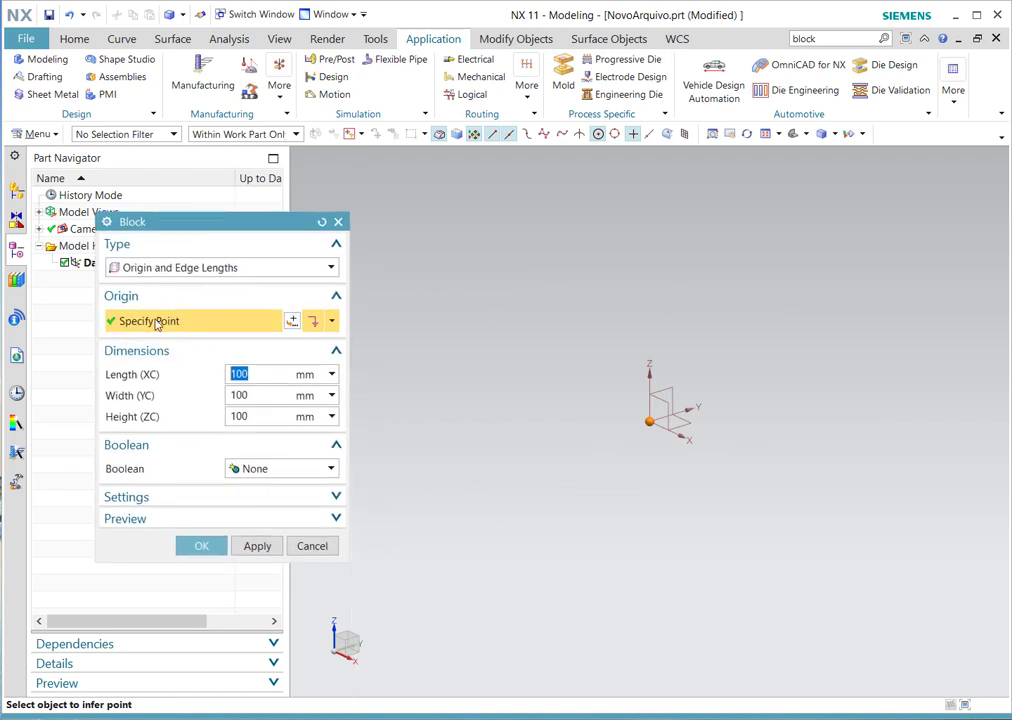
click(200, 546)
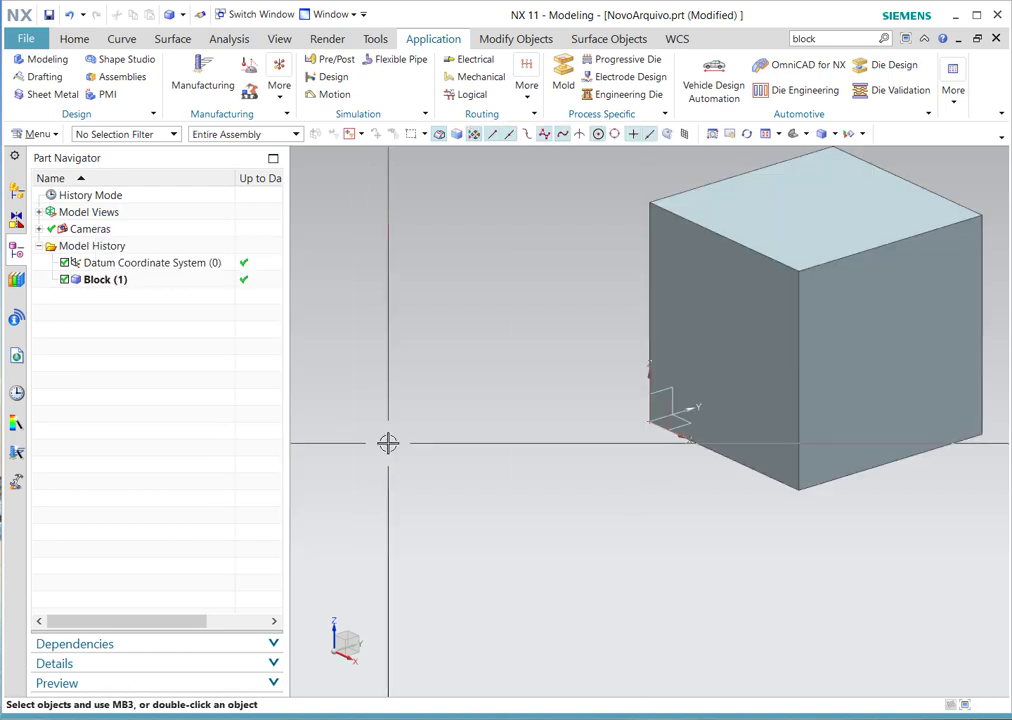
- Box-select the entire block and datum coordinate system from two opposite upper corners, clearing the selection after each pass
scroll(388, 443, up, 2)
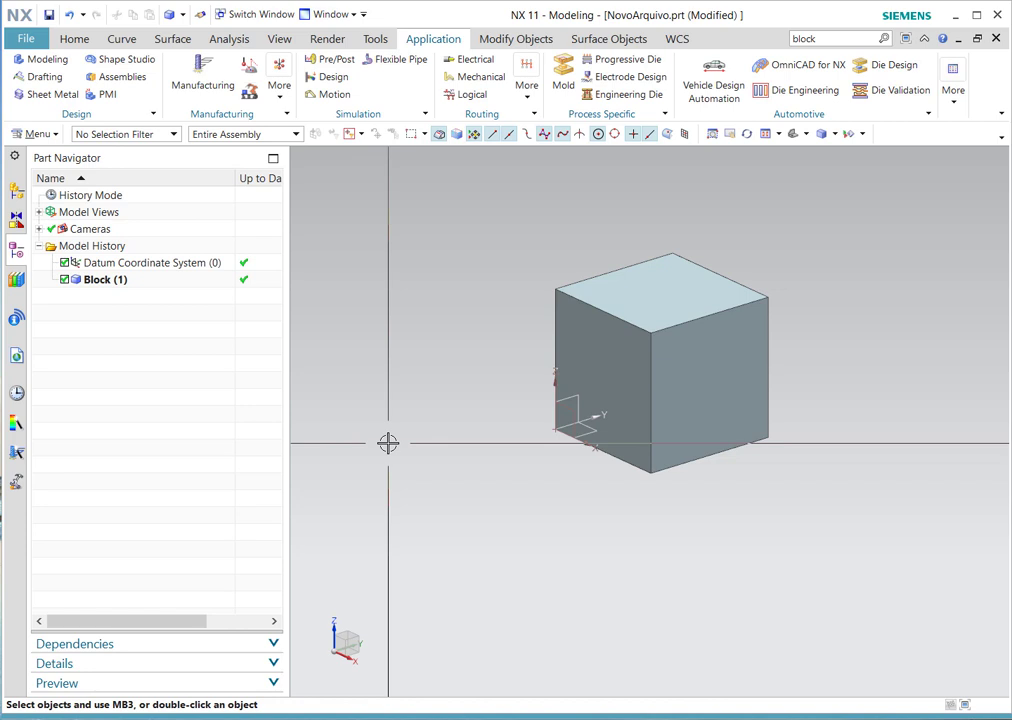
drag(418, 182, 858, 610)
key(Escape)
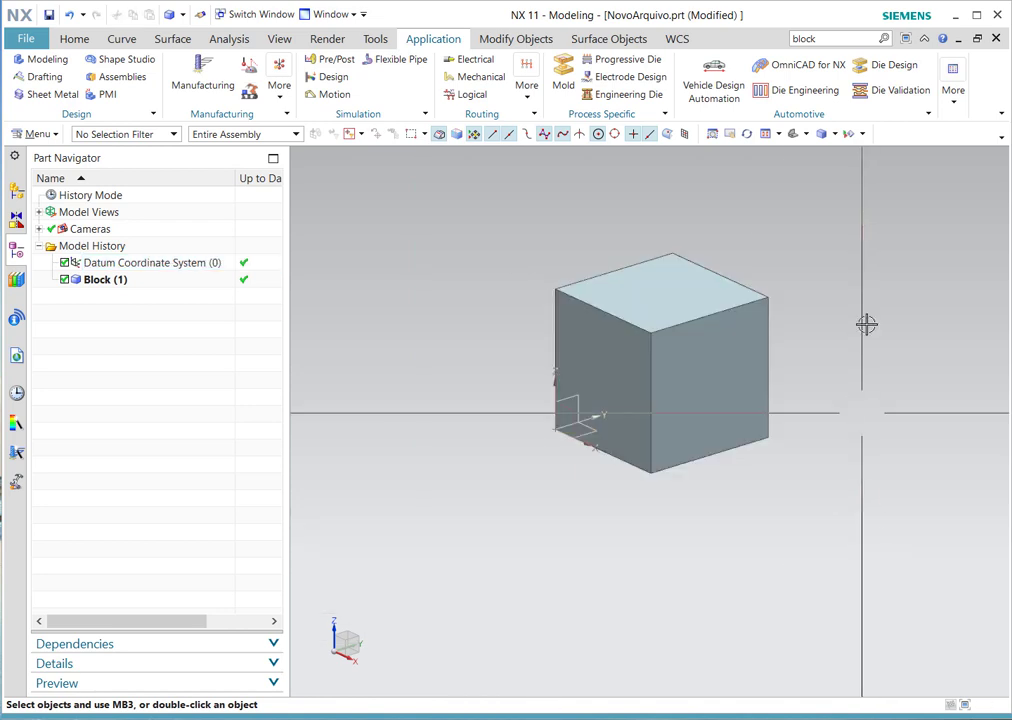
drag(885, 181, 428, 614)
key(Escape)
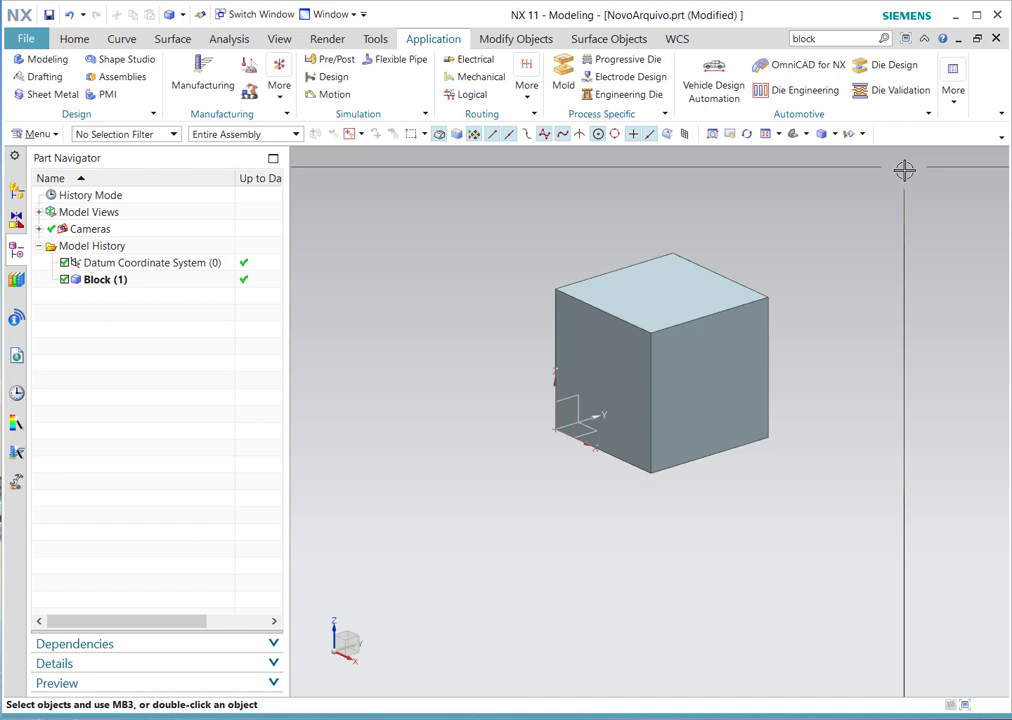
- Box-select the block's front-right face and edges, its rightmost vertical edge and the whole block in separate passes, clearing the selections
drag(904, 167, 644, 553)
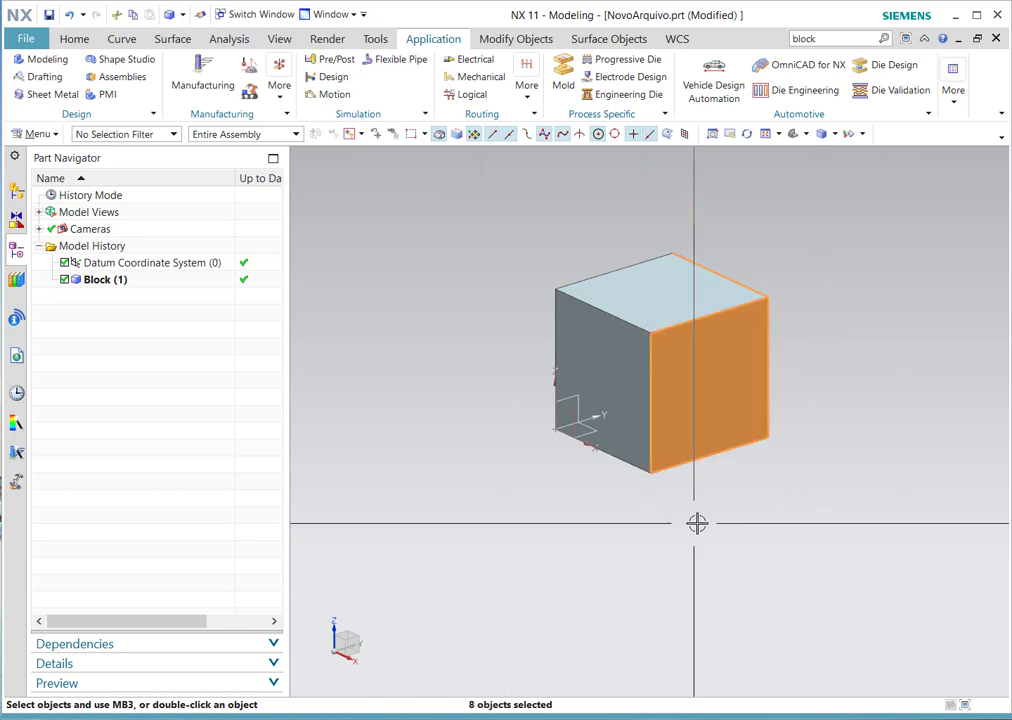
key(Escape)
drag(887, 165, 690, 548)
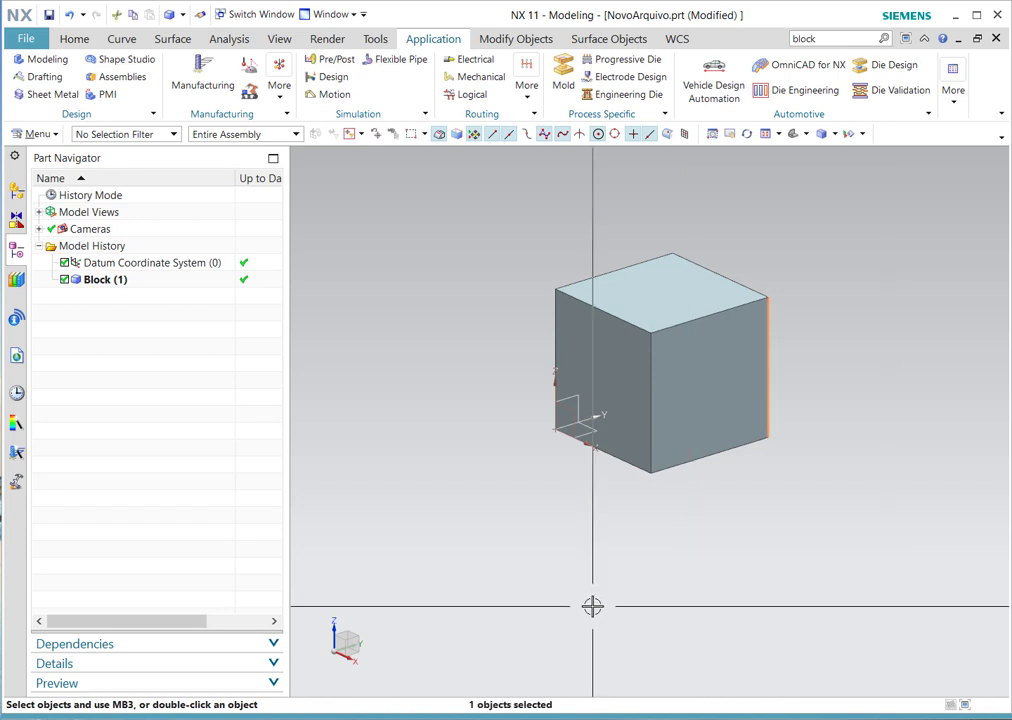
drag(904, 158, 502, 617)
key(Escape)
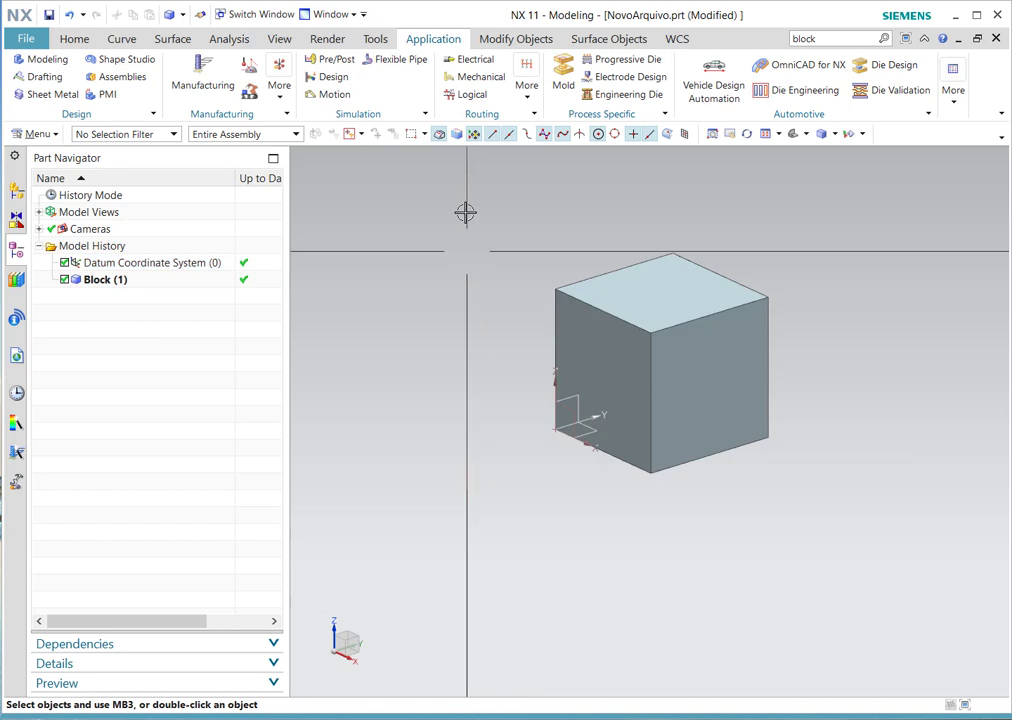
- Box-select the datum coordinate system with the block's leftmost vertical edge, clear it, box-select the whole block and clear that too
drag(465, 210, 610, 506)
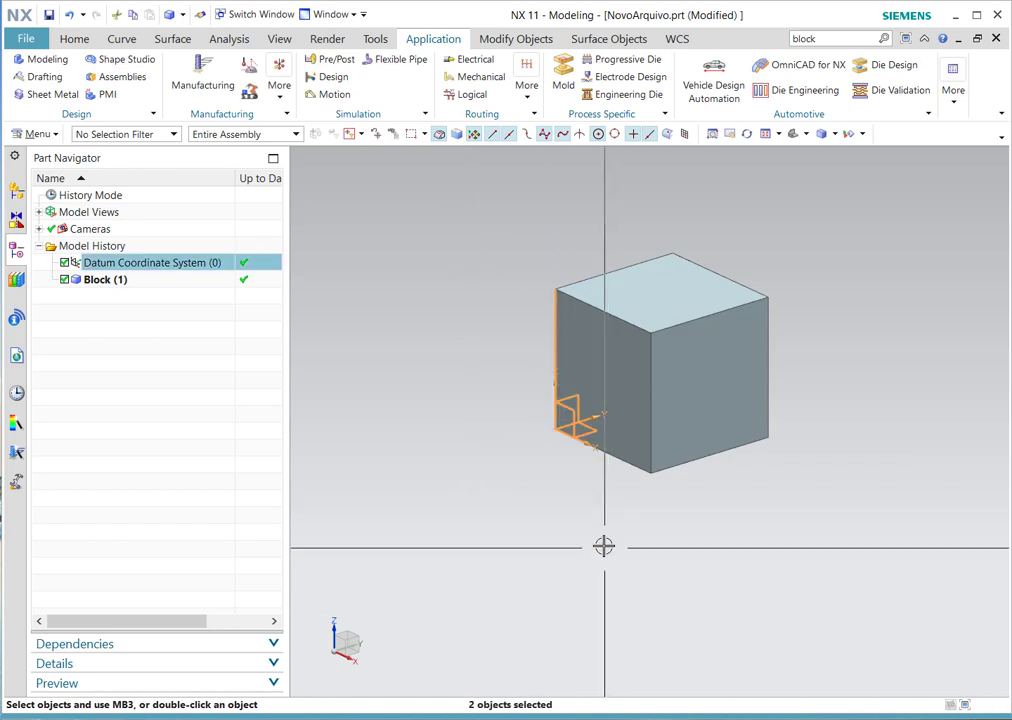
key(Escape)
drag(444, 195, 826, 599)
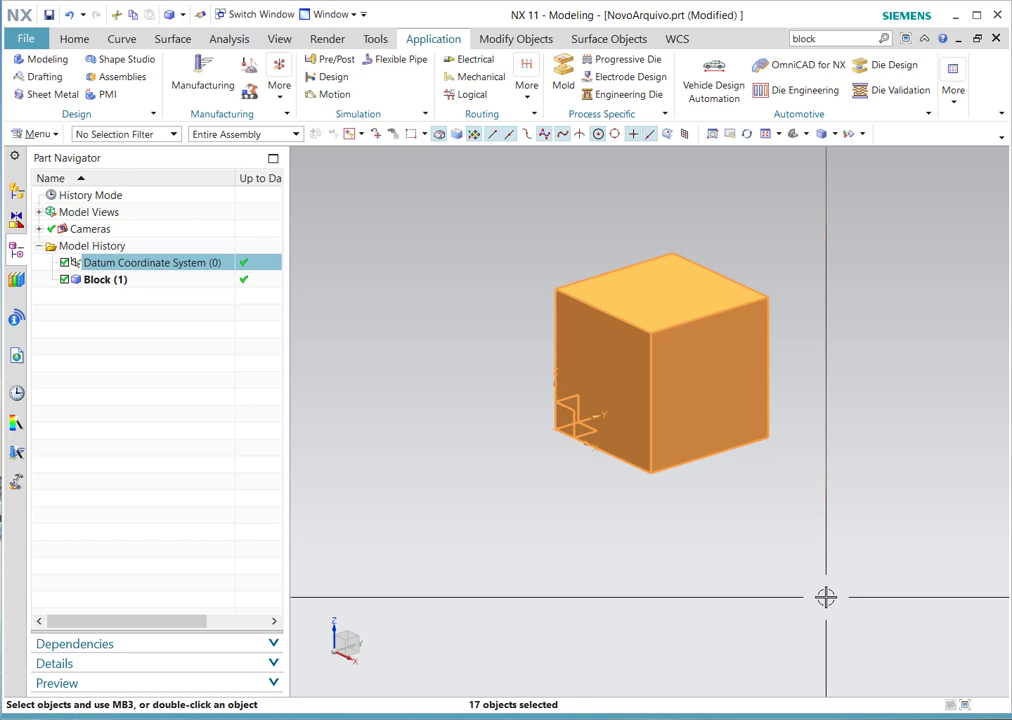
key(Escape)
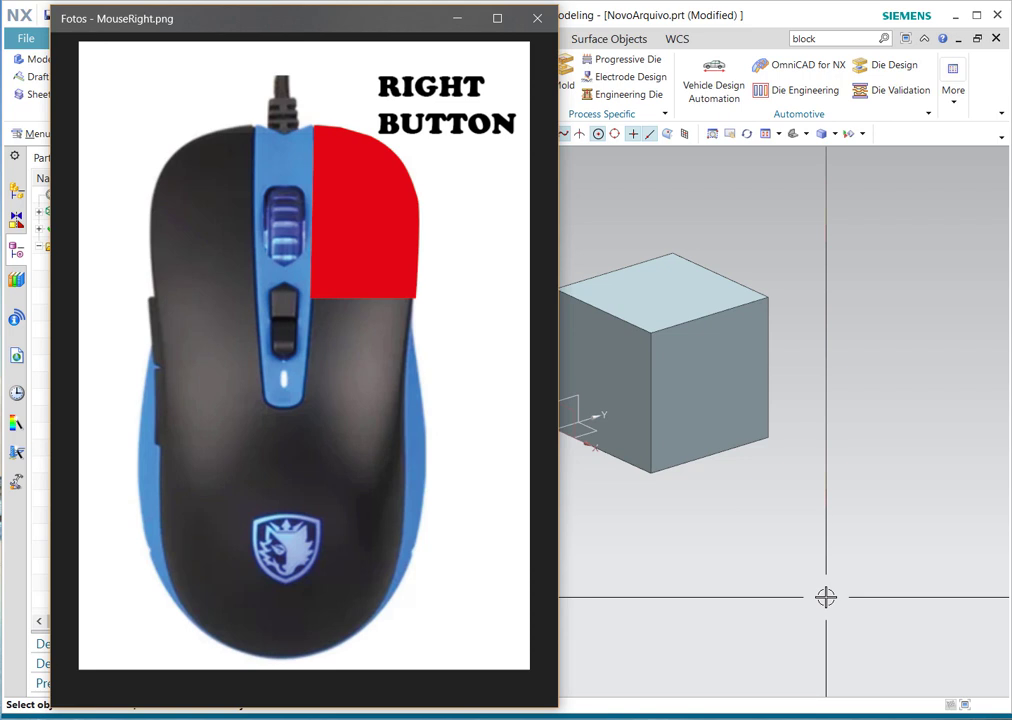
- View the shortcut commands and selection options of the empty graphics area at several spots around the block, dismissing them each time
right_click(834, 514)
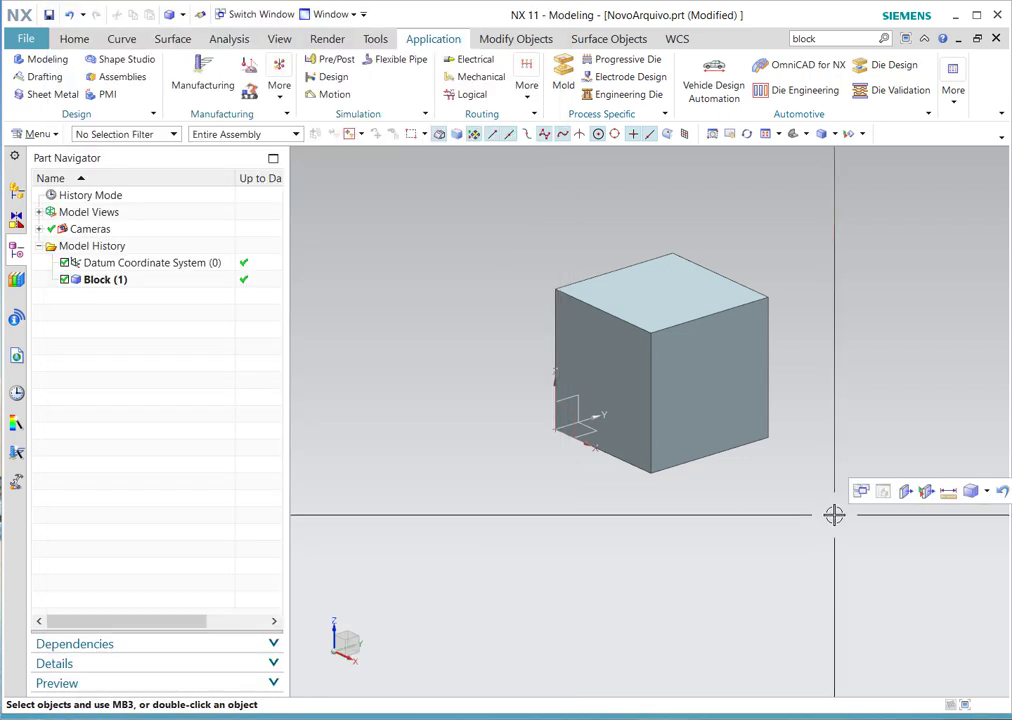
right_click(440, 290)
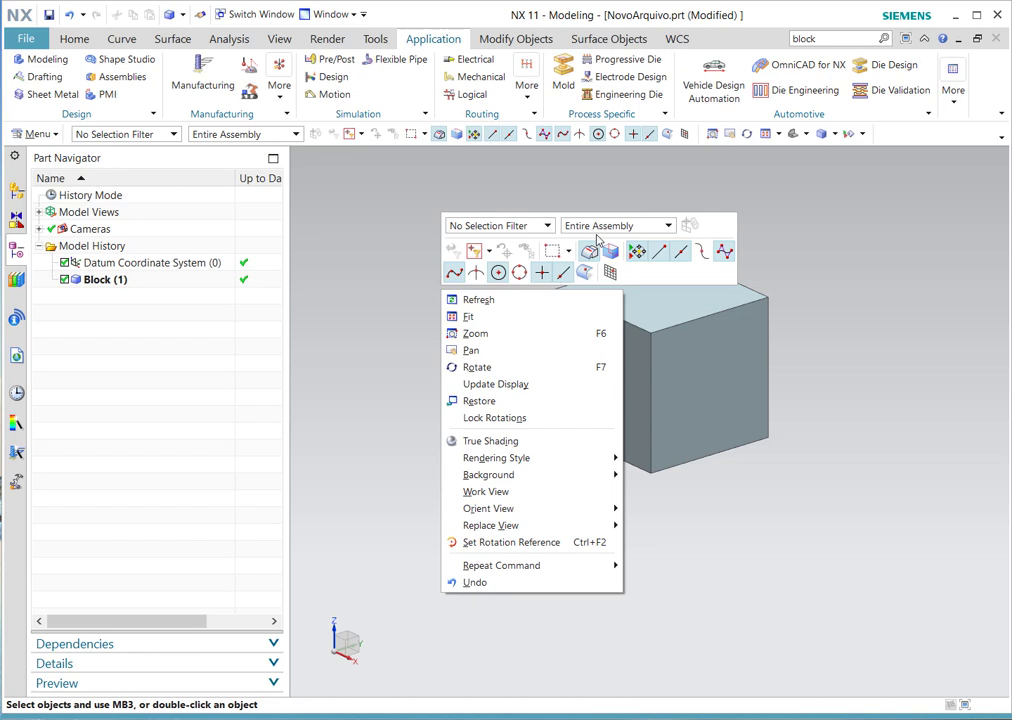
click(374, 273)
right_click(375, 272)
click(727, 258)
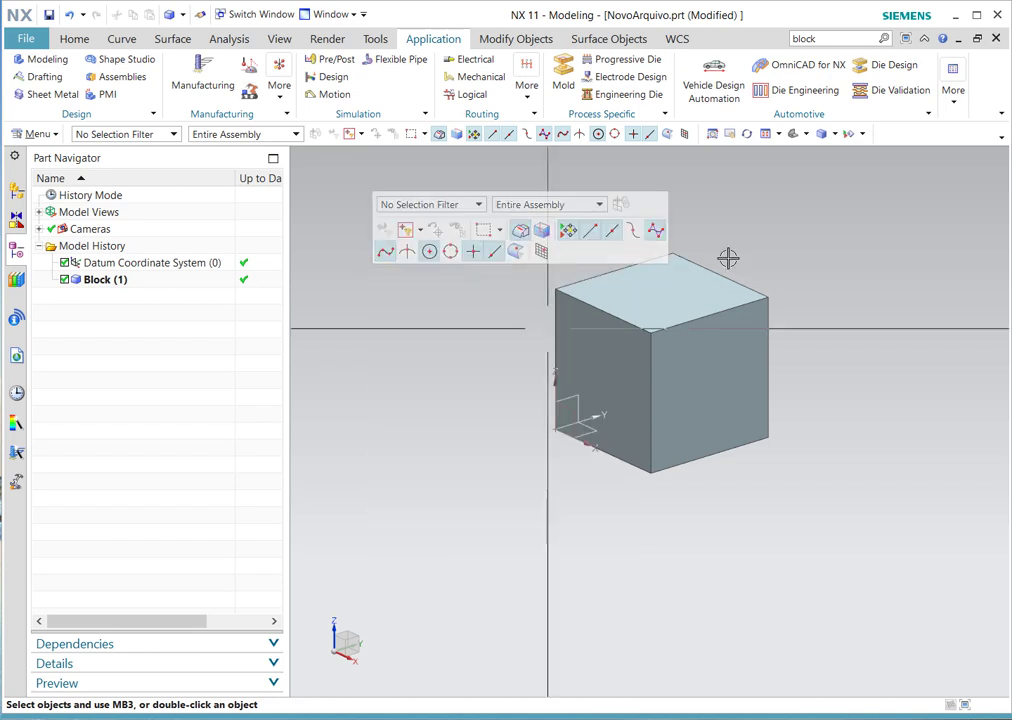
right_click(754, 228)
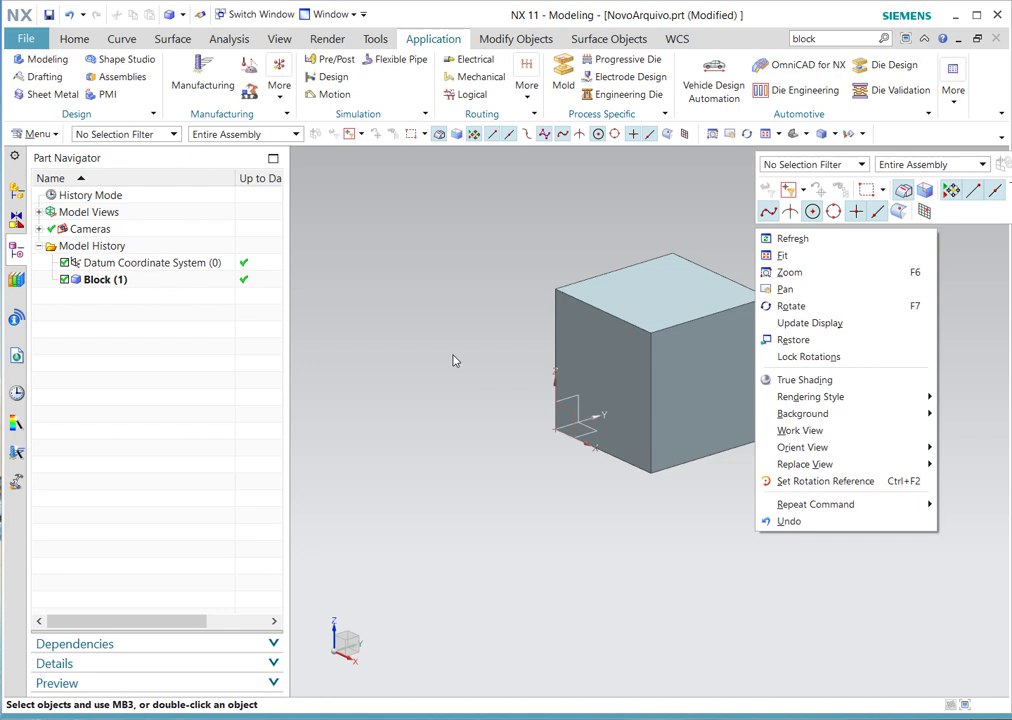
click(432, 258)
right_click(432, 258)
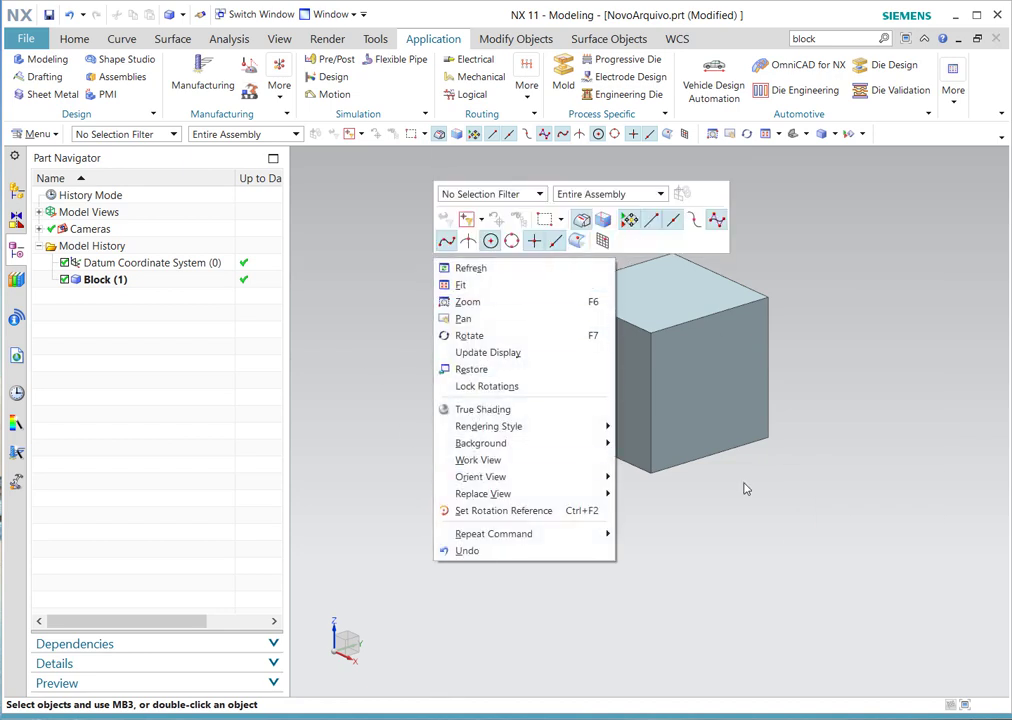
click(745, 536)
- View the shortcut commands available for the block, dismiss them and clear the selection
click(651, 332)
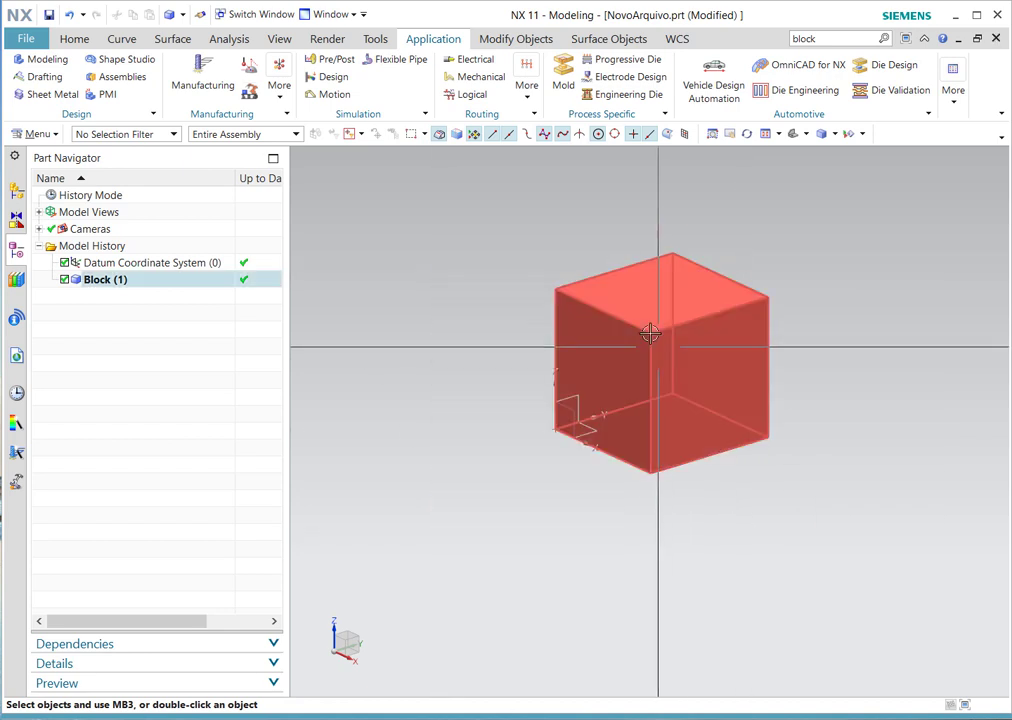
right_click(643, 317)
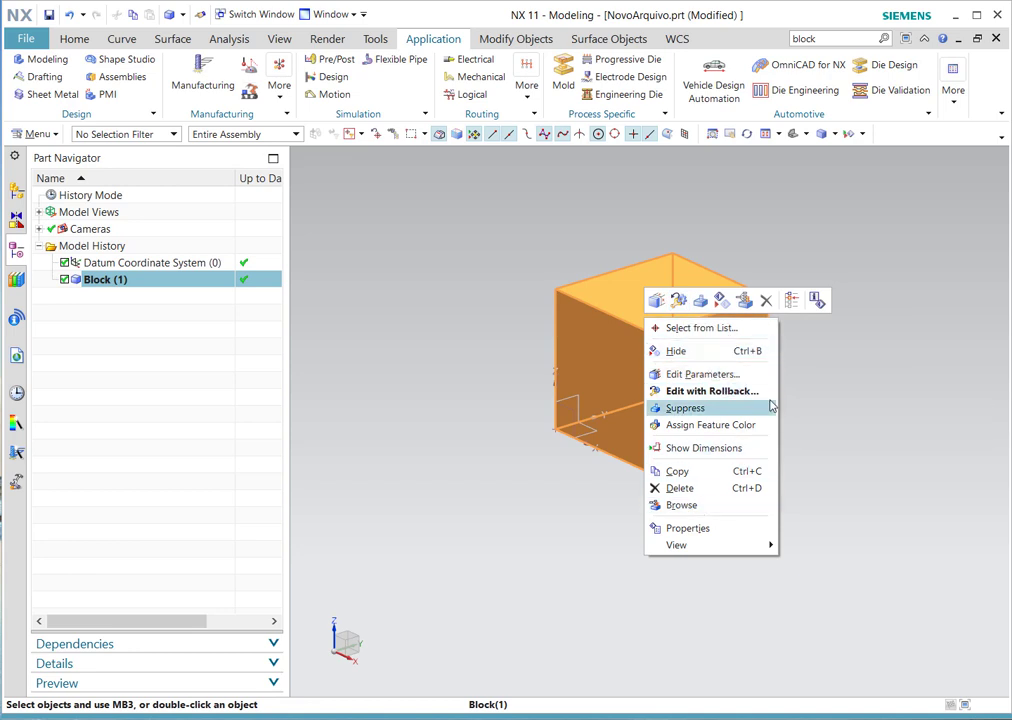
click(452, 285)
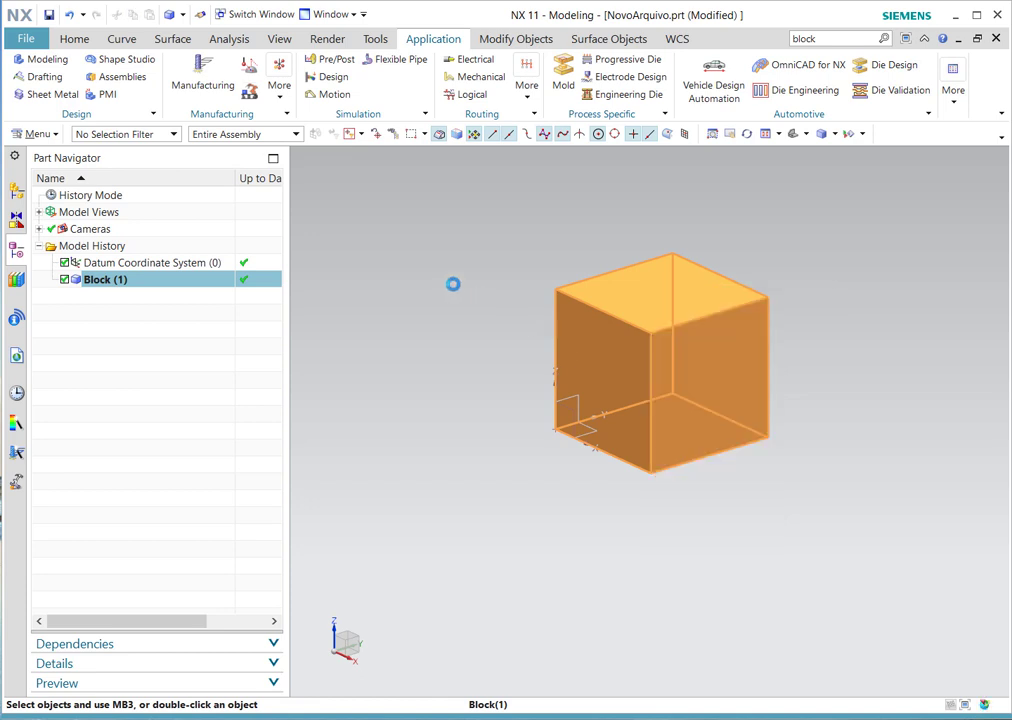
- Compare the shortcut commands of the empty graphics area, the Part Navigator background and the Simulation group, and dismiss them
right_click(452, 285)
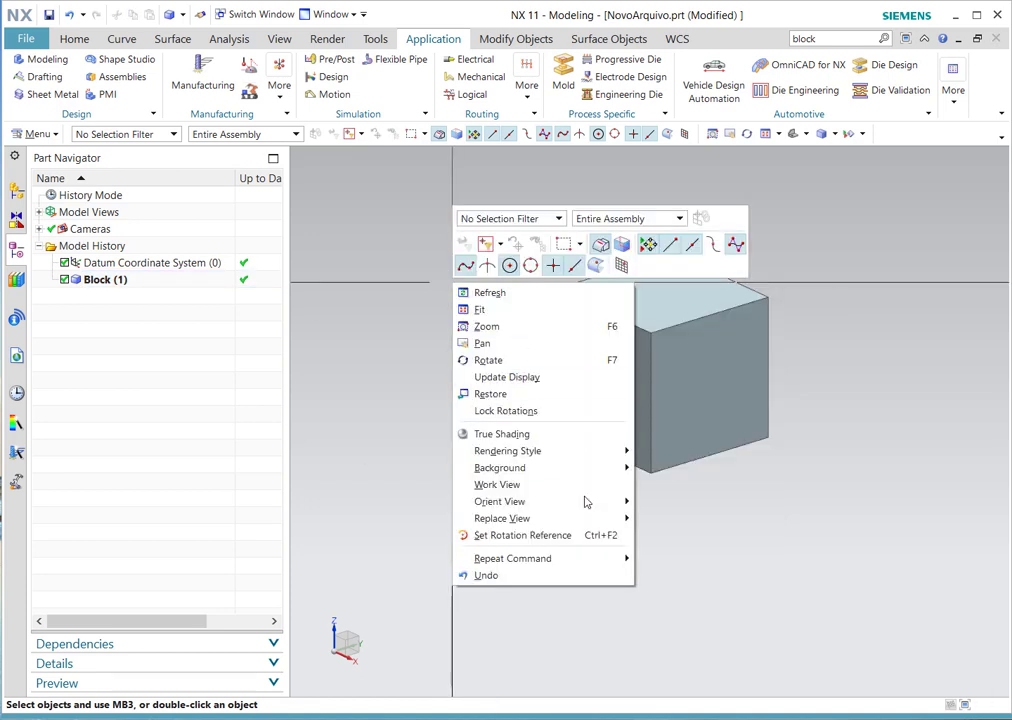
mouse_move(574, 501)
click(141, 362)
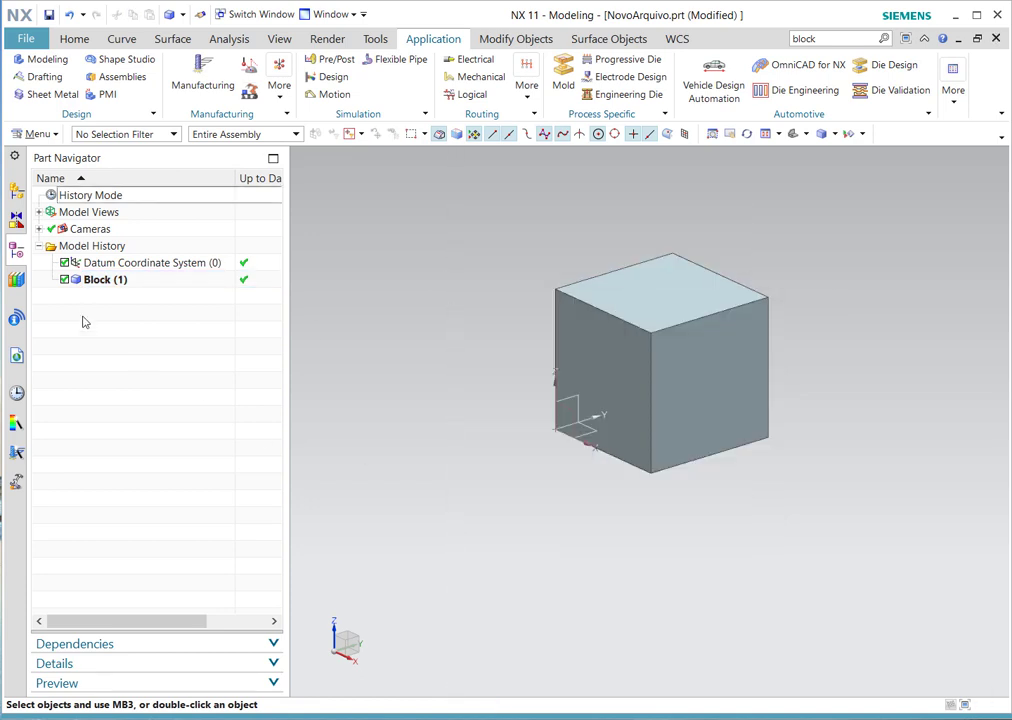
right_click(85, 313)
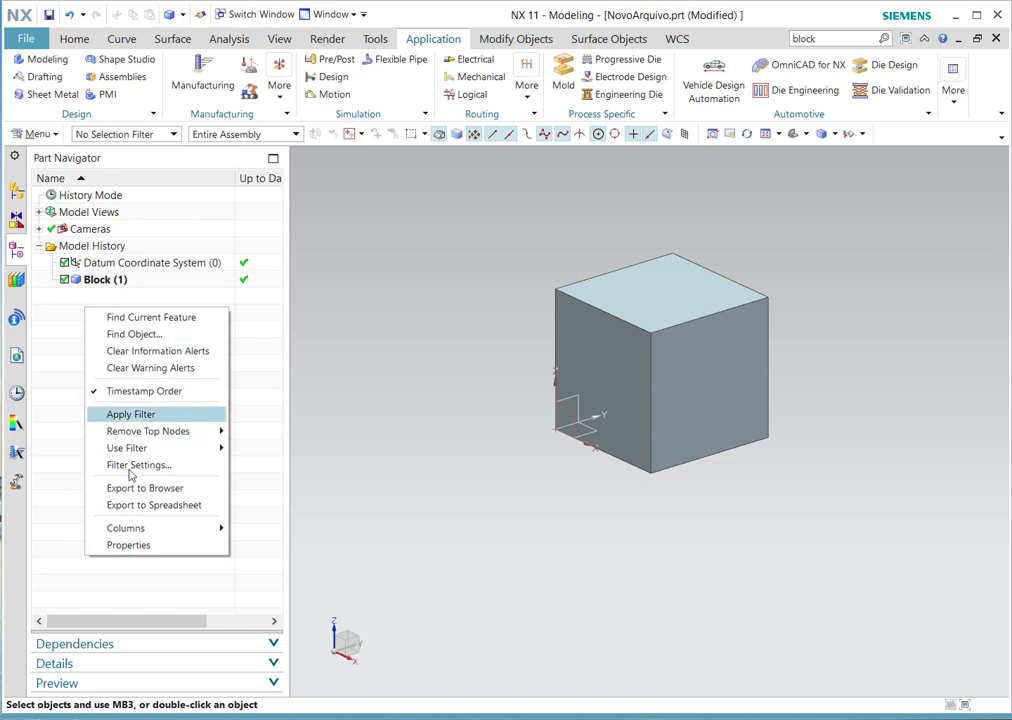
mouse_move(121, 455)
right_click(405, 83)
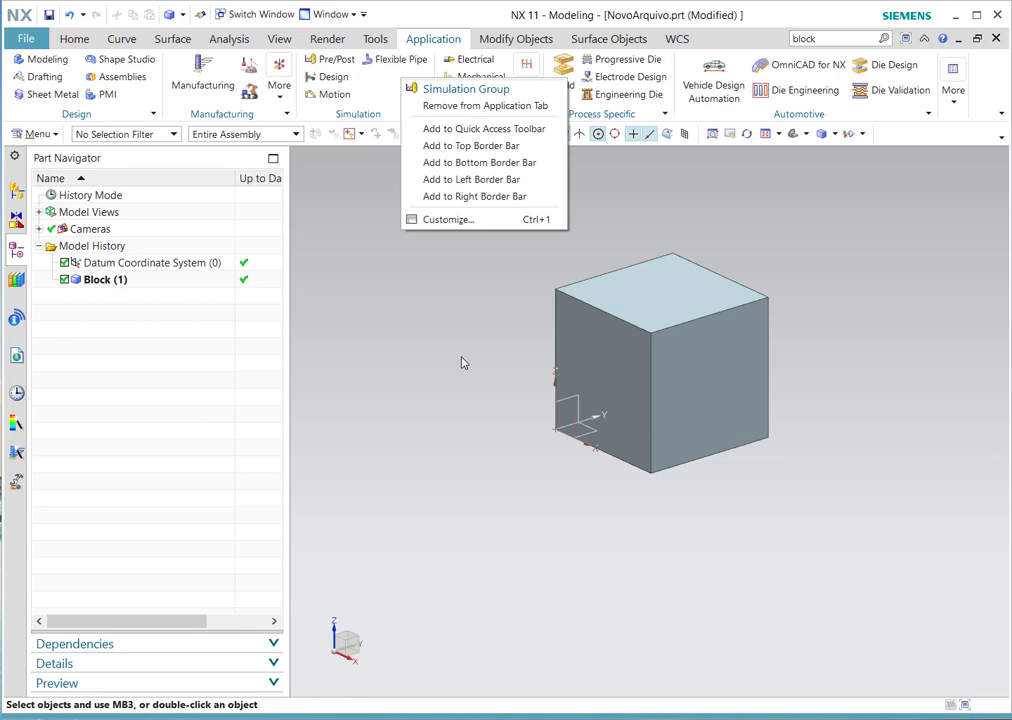
click(440, 307)
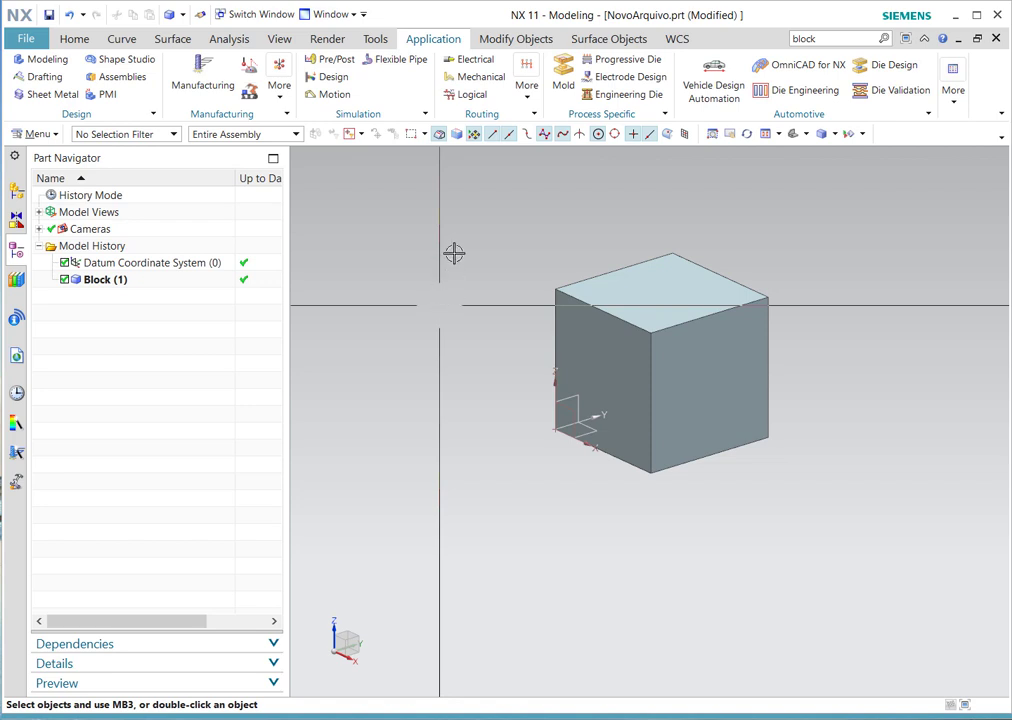
- Display the radial view shortcuts on the empty background three times, dismissing them without choosing an option
right_click(411, 205)
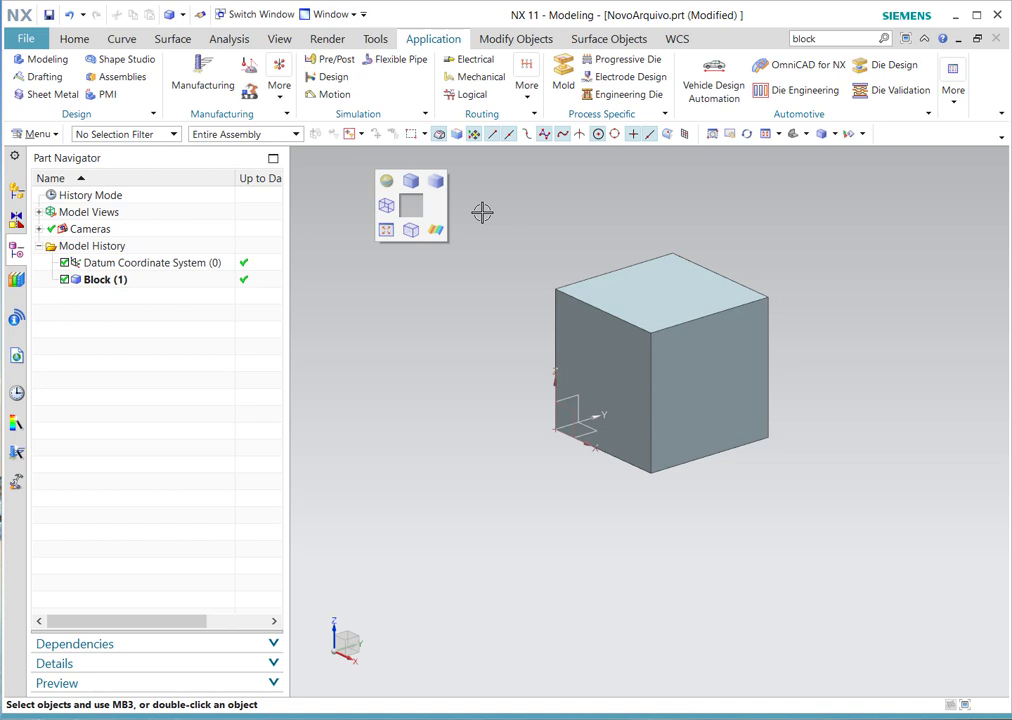
click(415, 205)
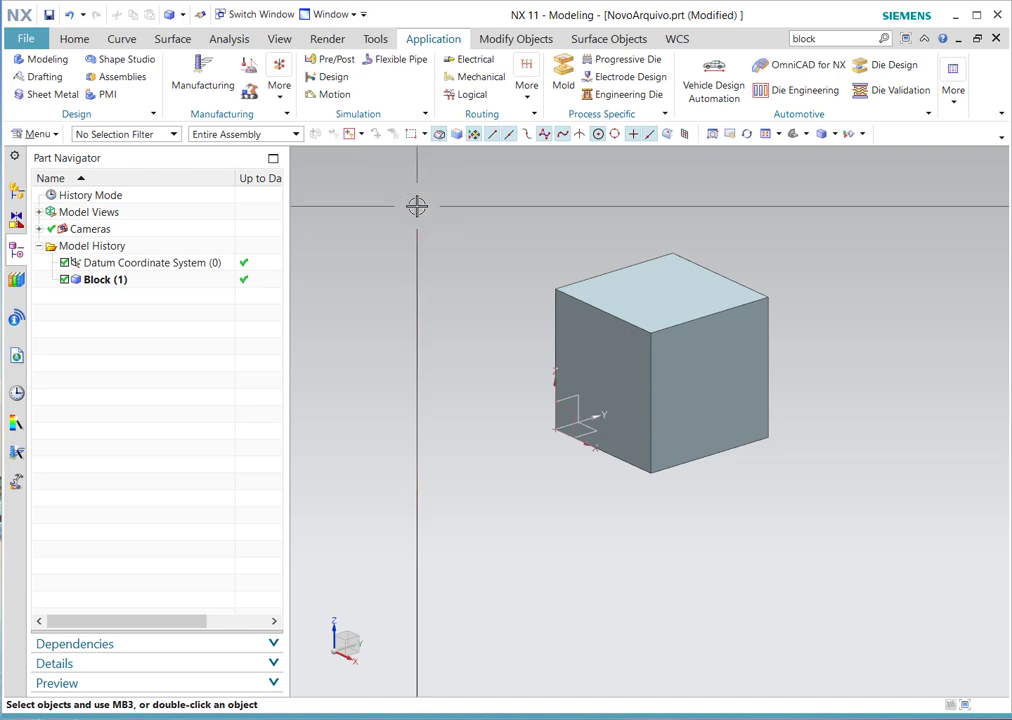
right_click(416, 206)
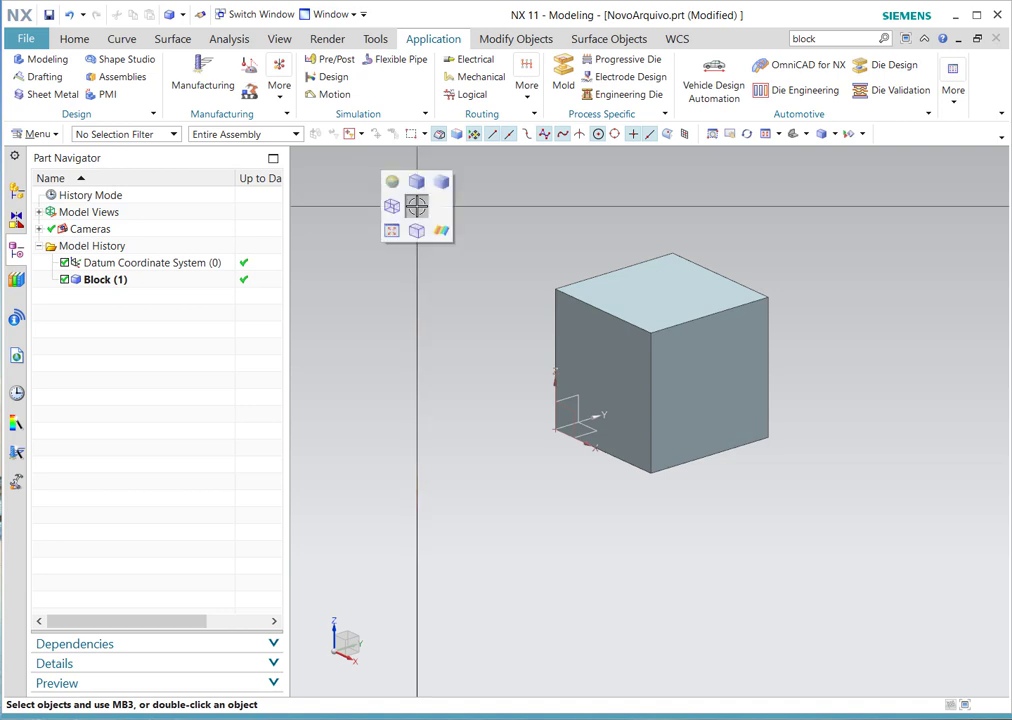
click(417, 206)
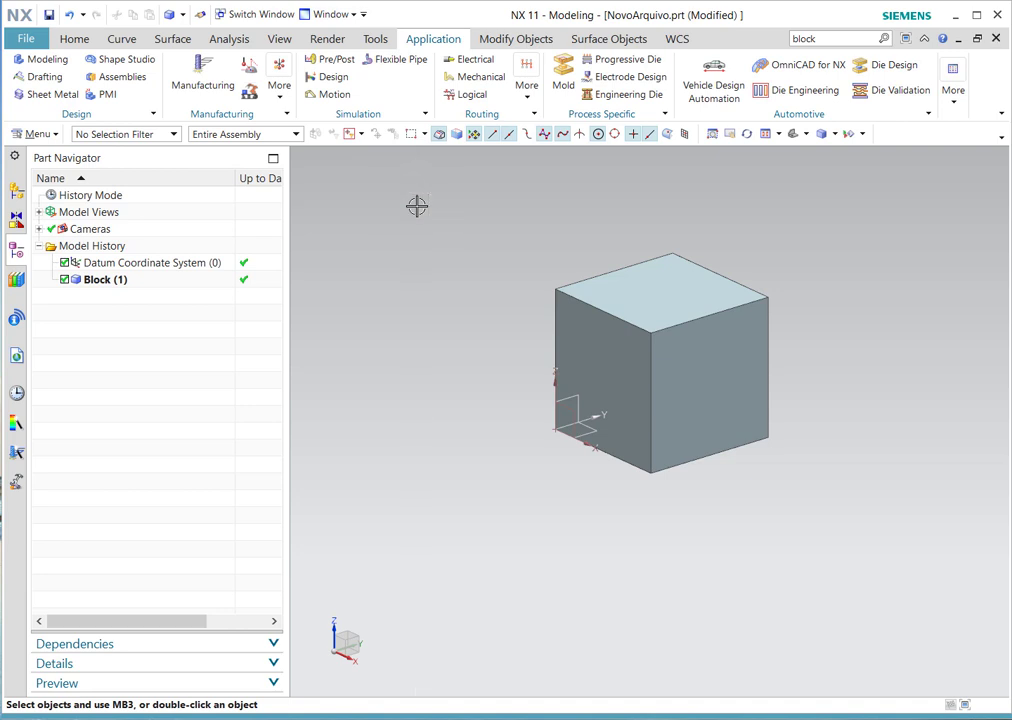
right_click(417, 206)
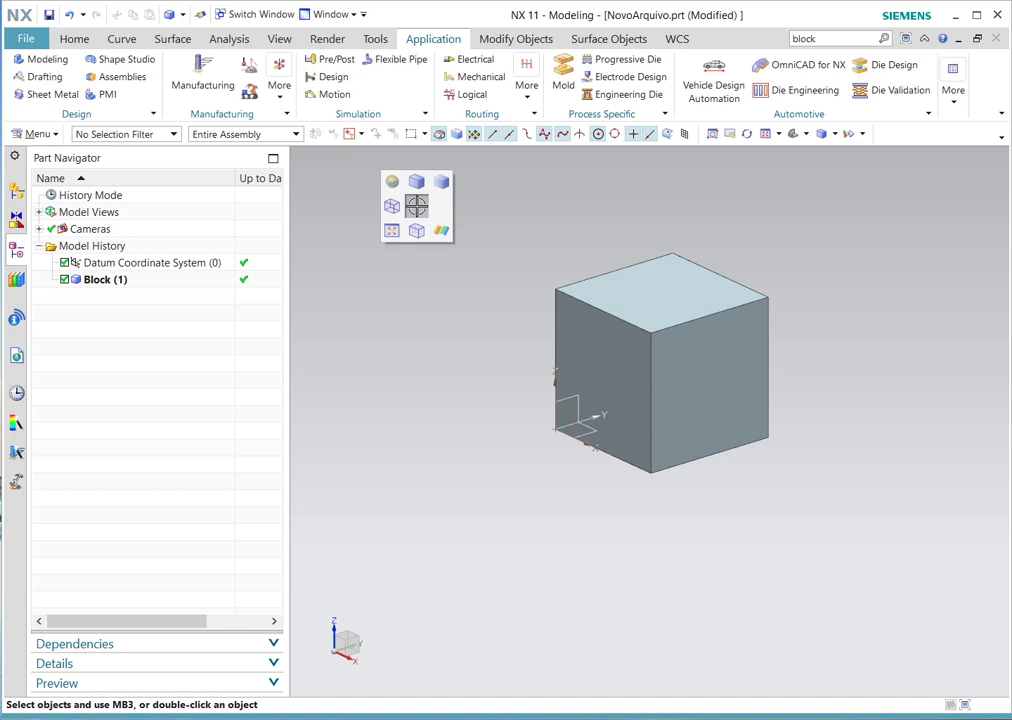
click(417, 206)
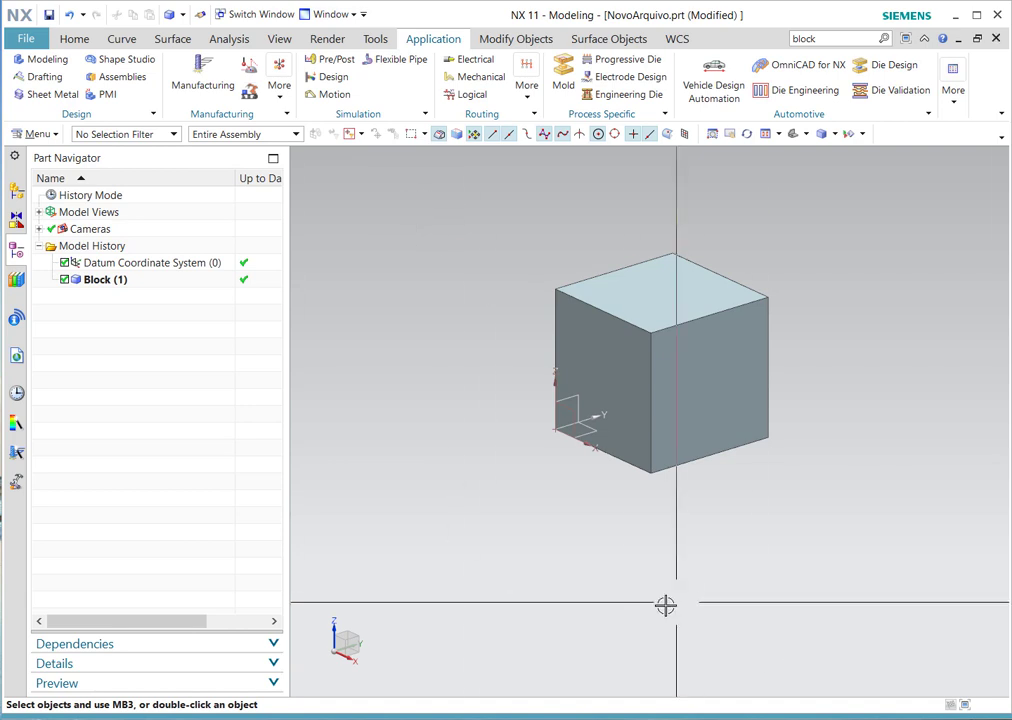
- Use the radial shortcuts to render the block as Shaded with Edges, wireframe and Shaded, and return it to Shaded with Edges
right_click(573, 556)
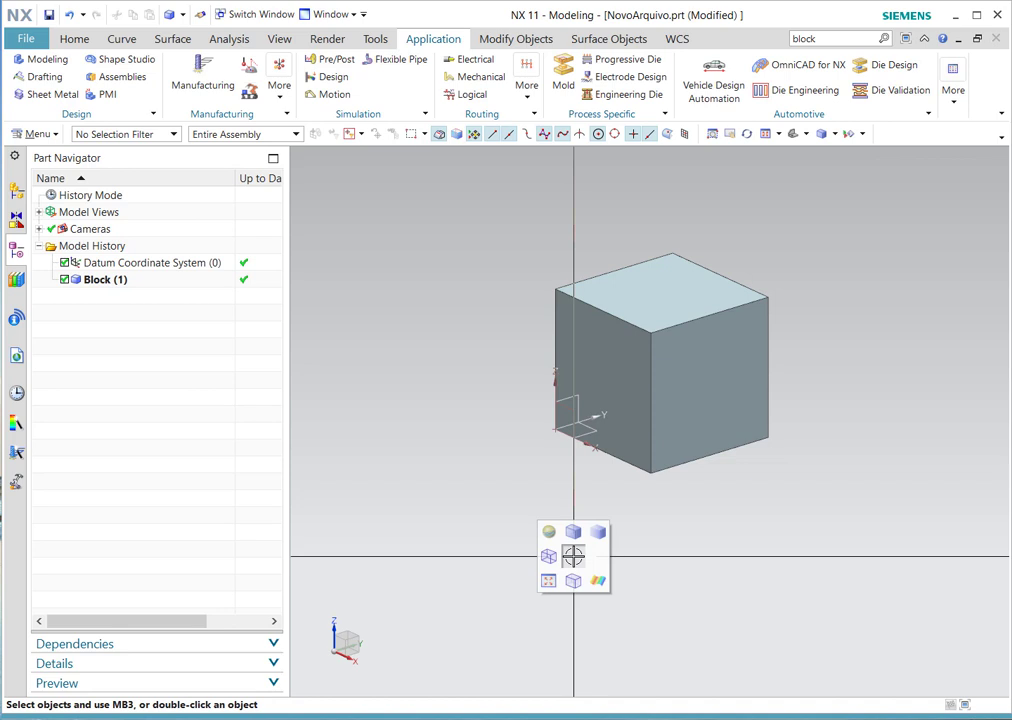
click(572, 532)
right_click(574, 555)
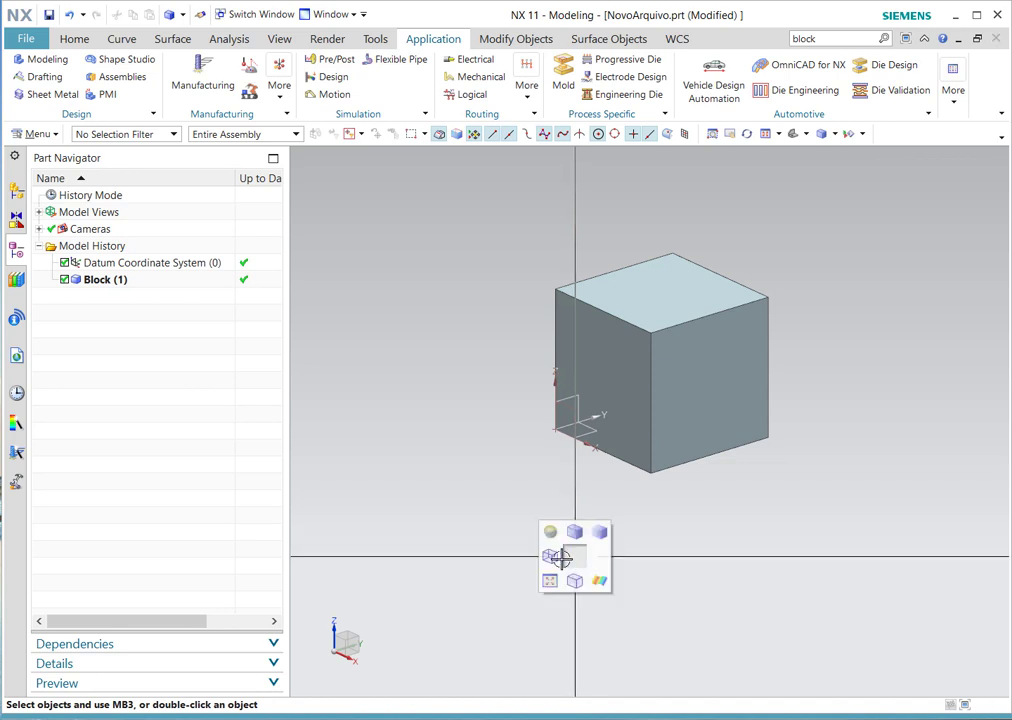
click(553, 557)
right_click(558, 557)
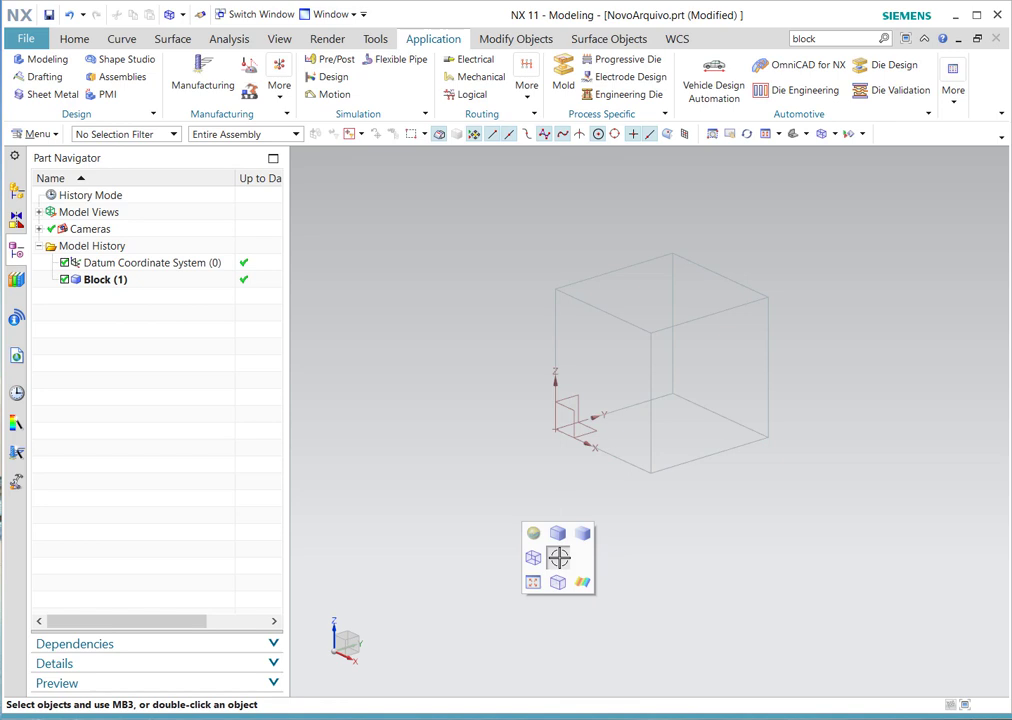
click(583, 534)
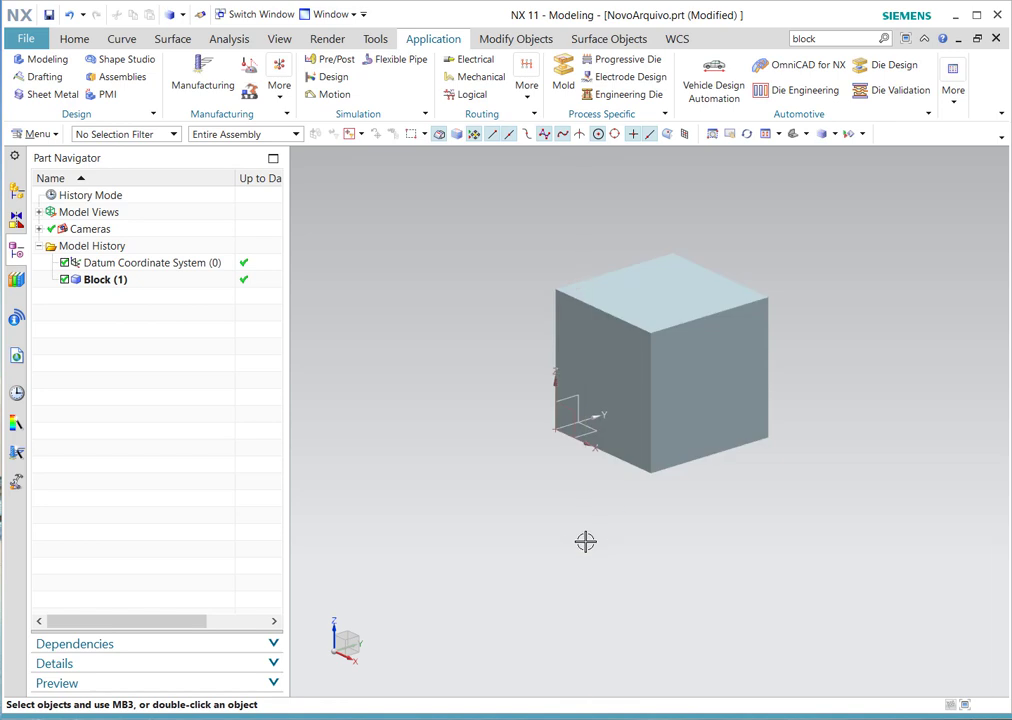
right_click(585, 541)
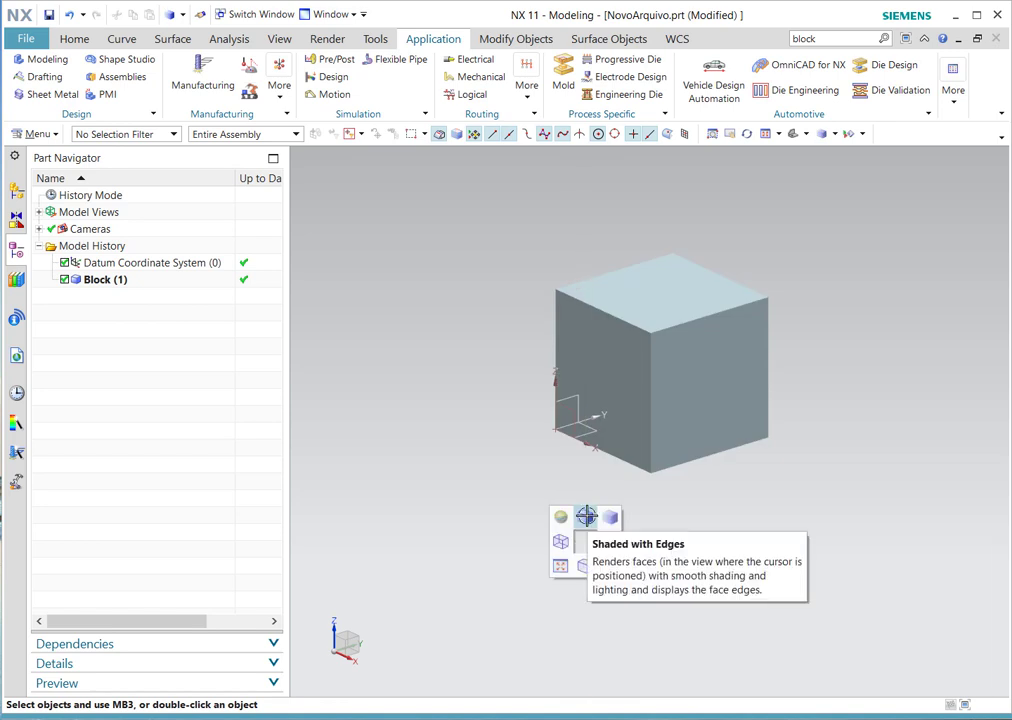
click(586, 516)
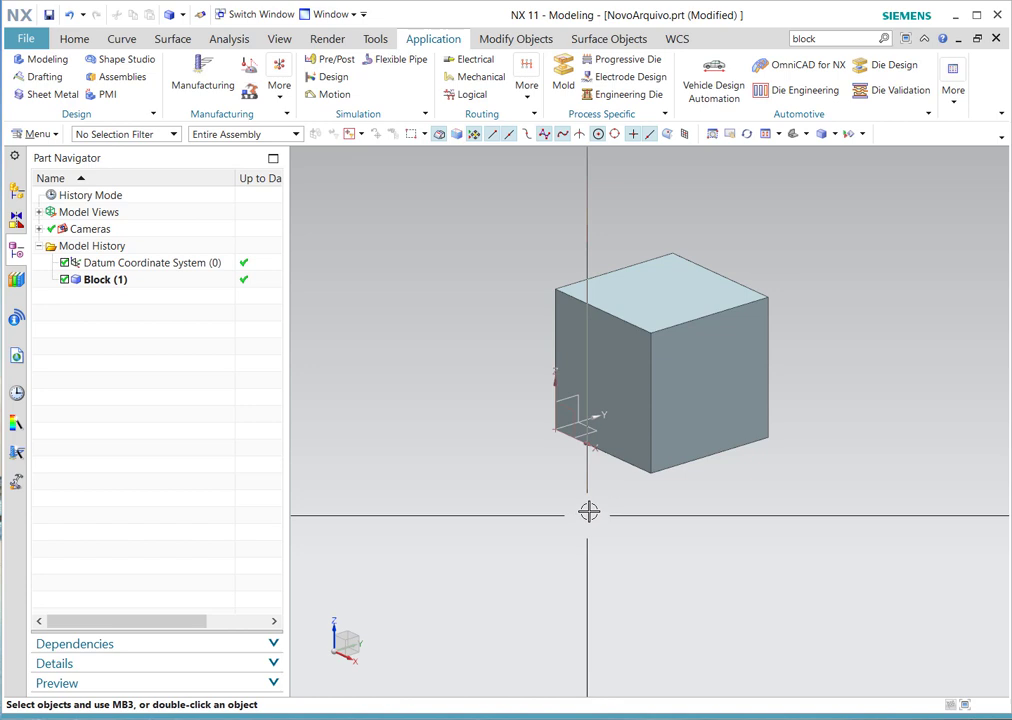
- Compare the block's radial shortcuts with its full shortcut command list, and dismiss them without choosing a command
click(653, 361)
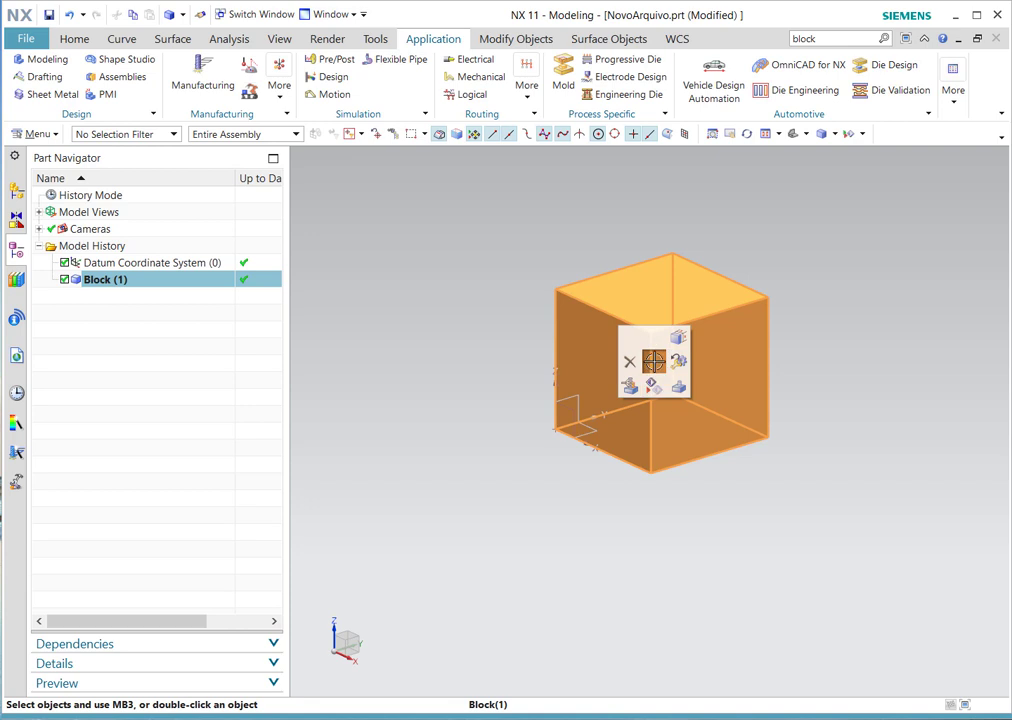
right_drag(654, 361, 655, 361)
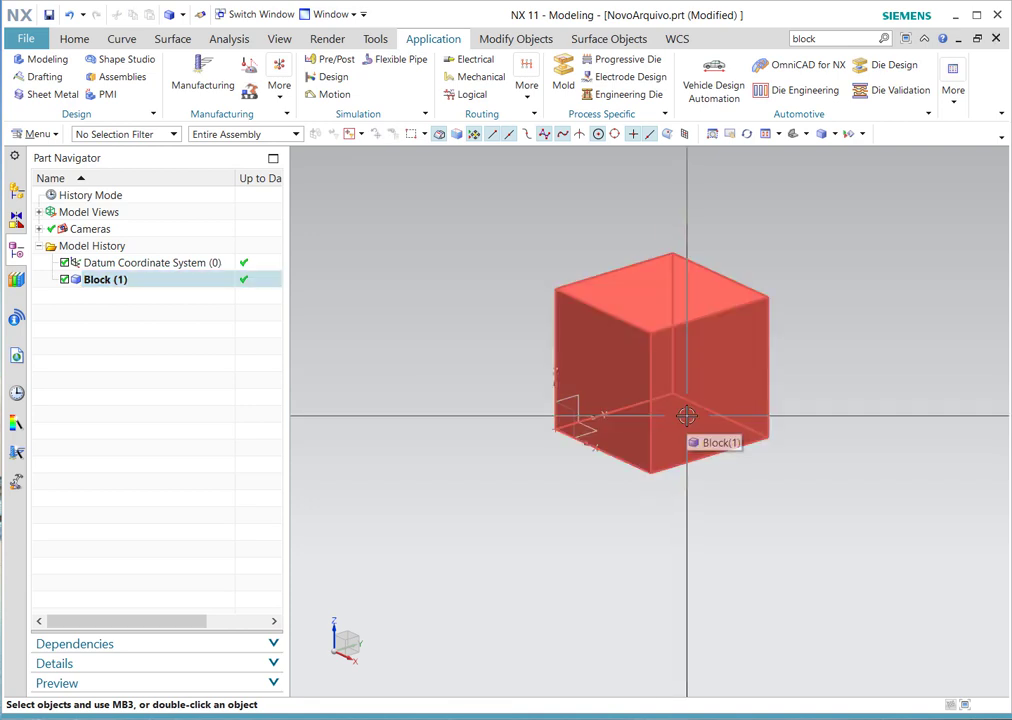
right_click(651, 316)
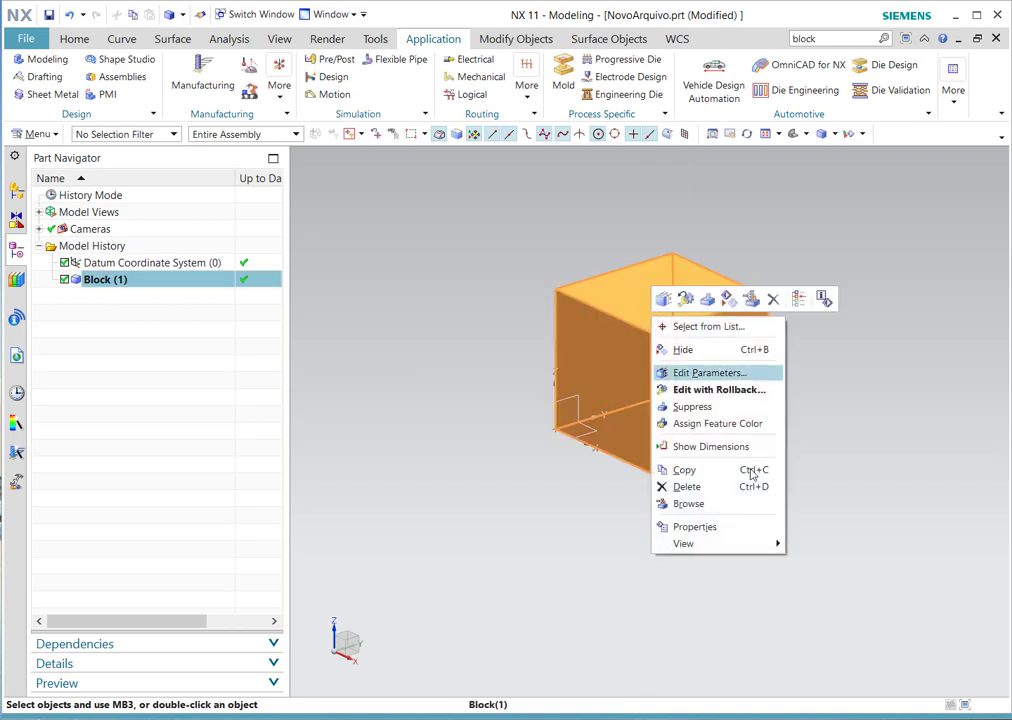
click(589, 528)
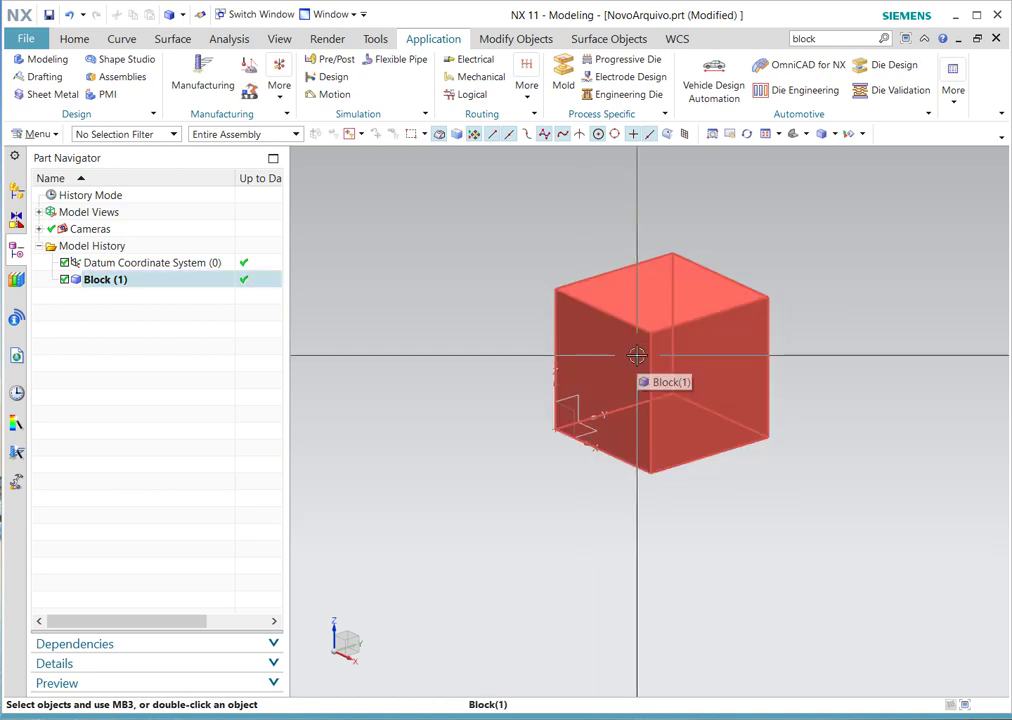
click(637, 356)
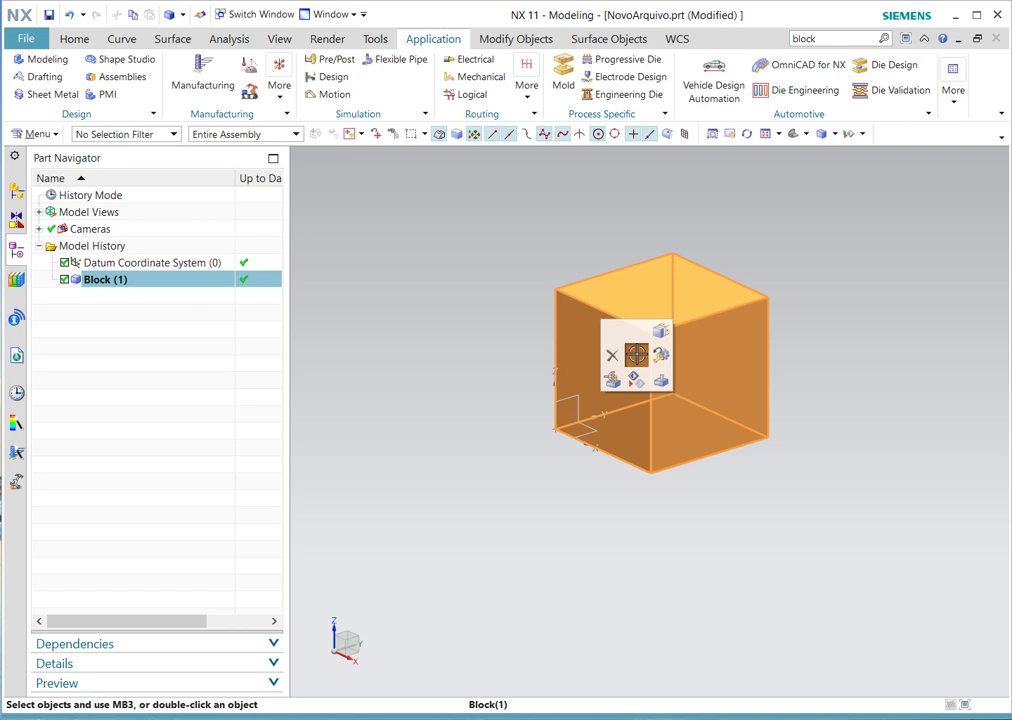
key(Escape)
- Display the radial shortcuts of the datum coordinate system and of the empty background, dismissing them without choosing an option
click(553, 417)
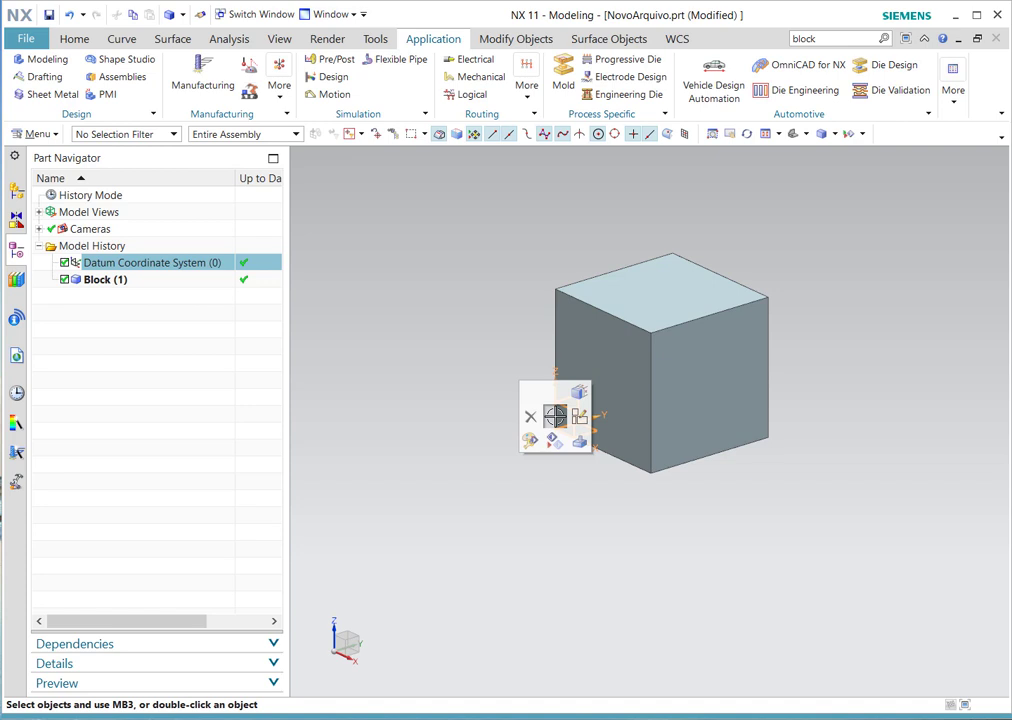
key(Escape)
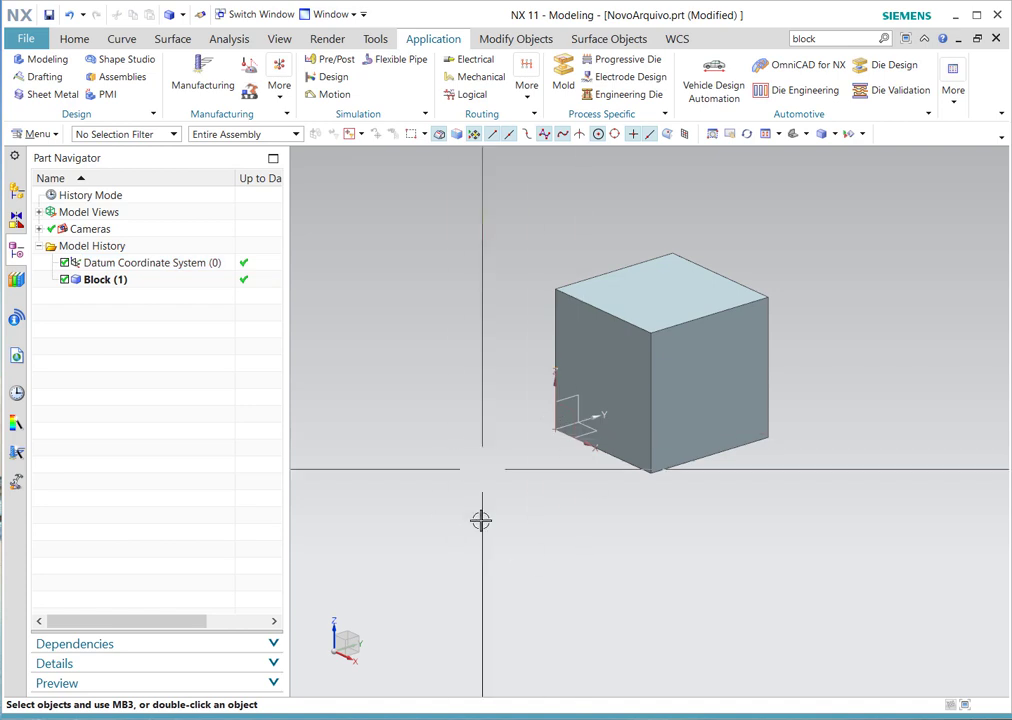
right_click(512, 499)
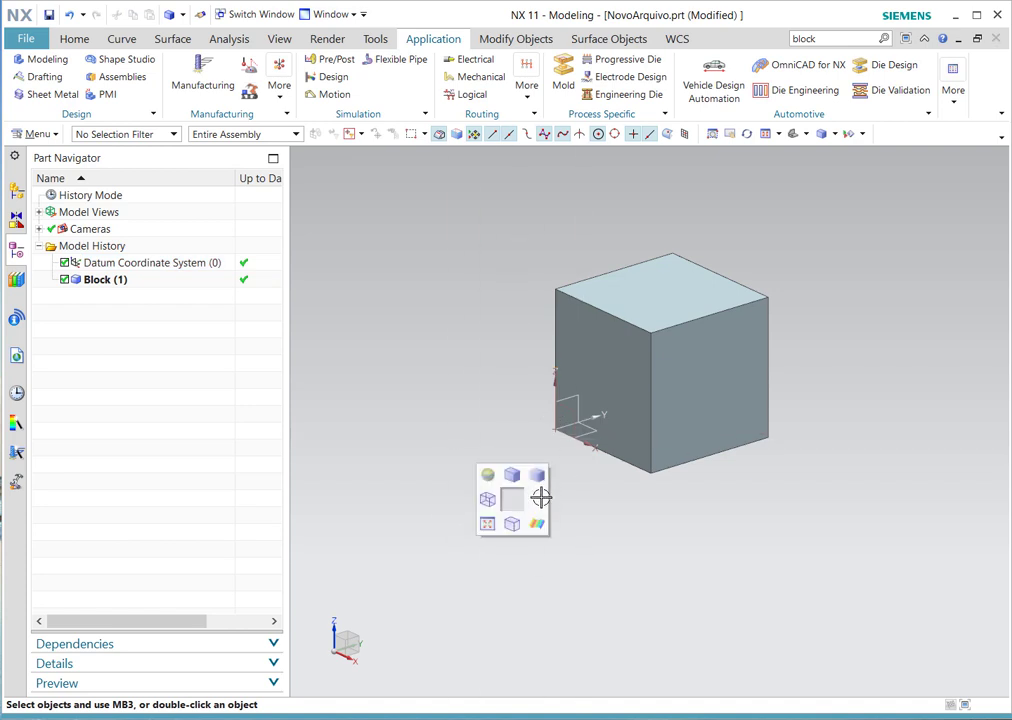
right_drag(541, 497, 537, 497)
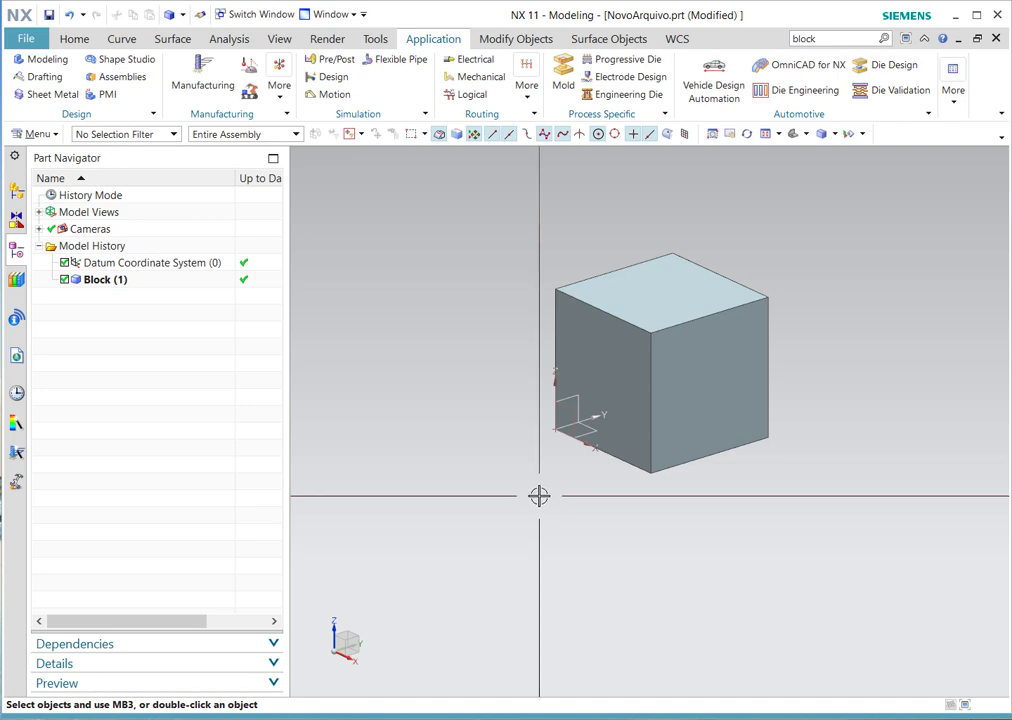
mouse_move(539, 496)
right_down()
mouse_move(536, 472)
mouse_move(515, 505)
mouse_move(542, 519)
mouse_move(513, 472)
mouse_move(565, 470)
mouse_move(538, 496)
right_up()
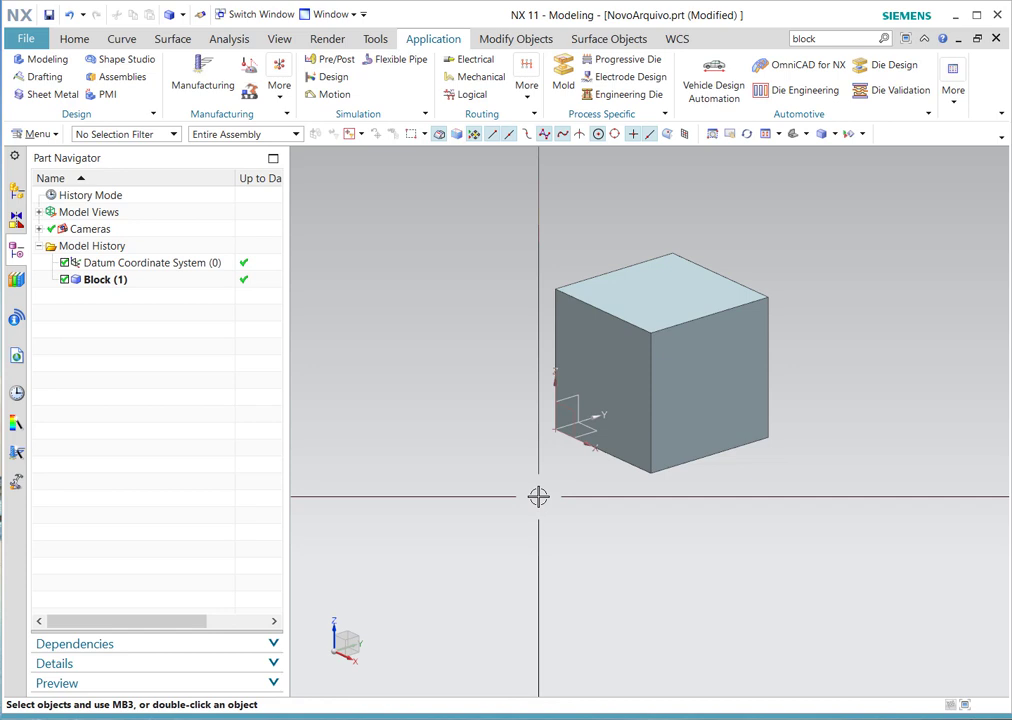
- Switch to the photo viewer, show the MouseScroll.png picture of the scroll/middle button, and return to NX
key(alt+Tab)
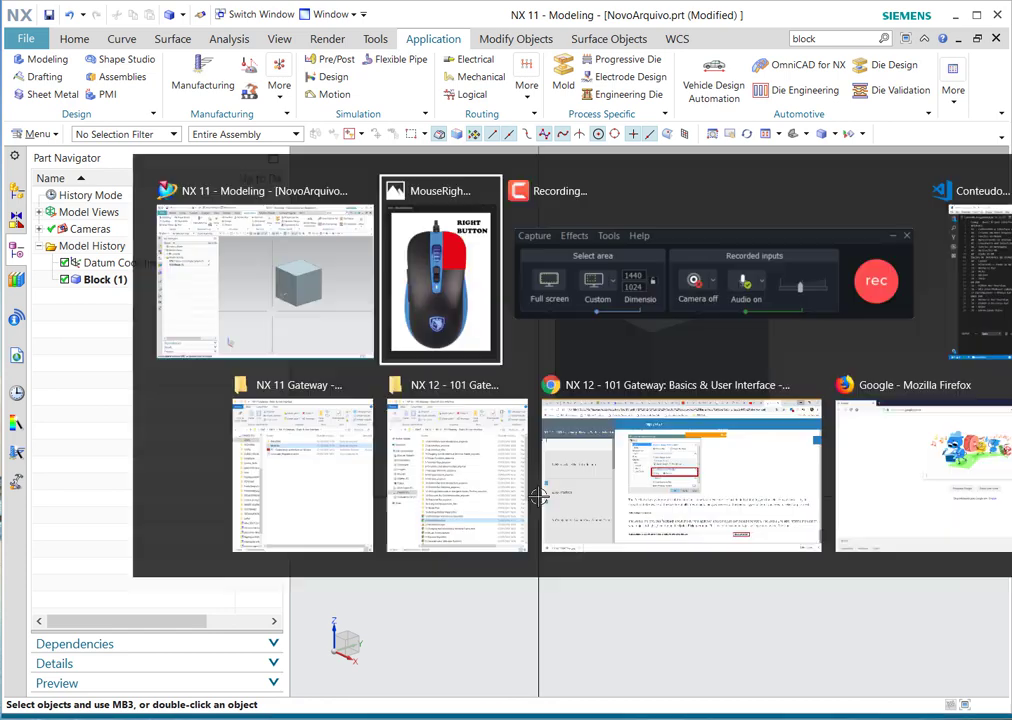
key(Right)
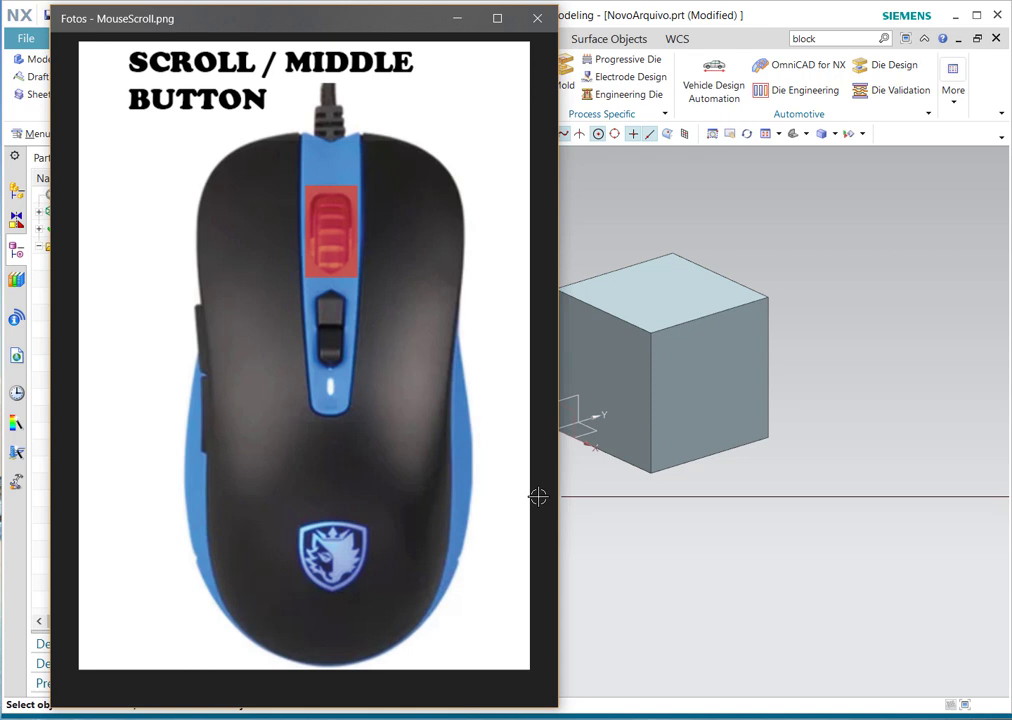
key(alt+Tab)
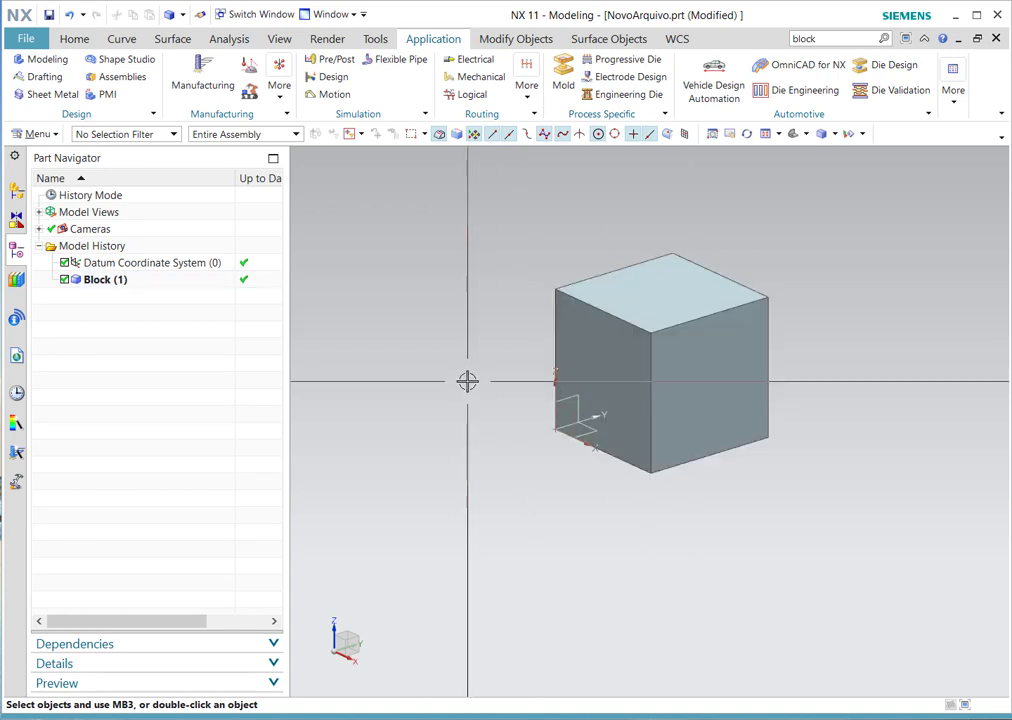
- Zoom repeatedly in and out on the block, from a close-up to almost out of sight, and bring it back into full view
scroll(655, 350, down, 2)
scroll(662, 346, up, 2)
scroll(662, 346, down, 4)
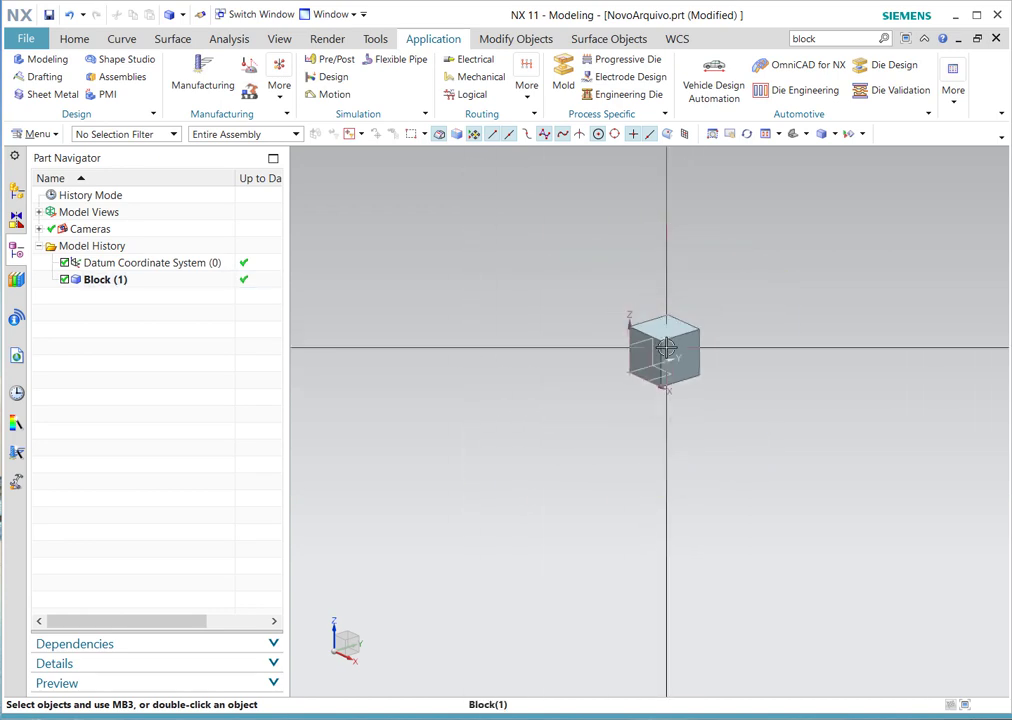
scroll(665, 342, up, 4)
scroll(669, 338, down, 3)
scroll(669, 339, up, 8)
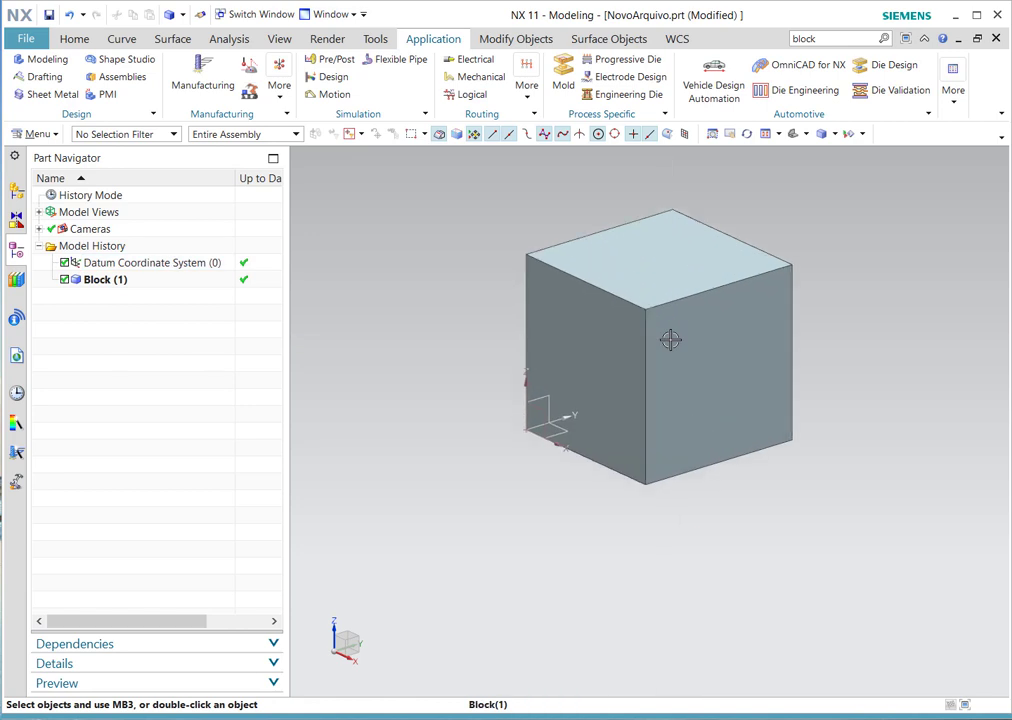
scroll(669, 339, up, 2)
scroll(635, 407, down, 8)
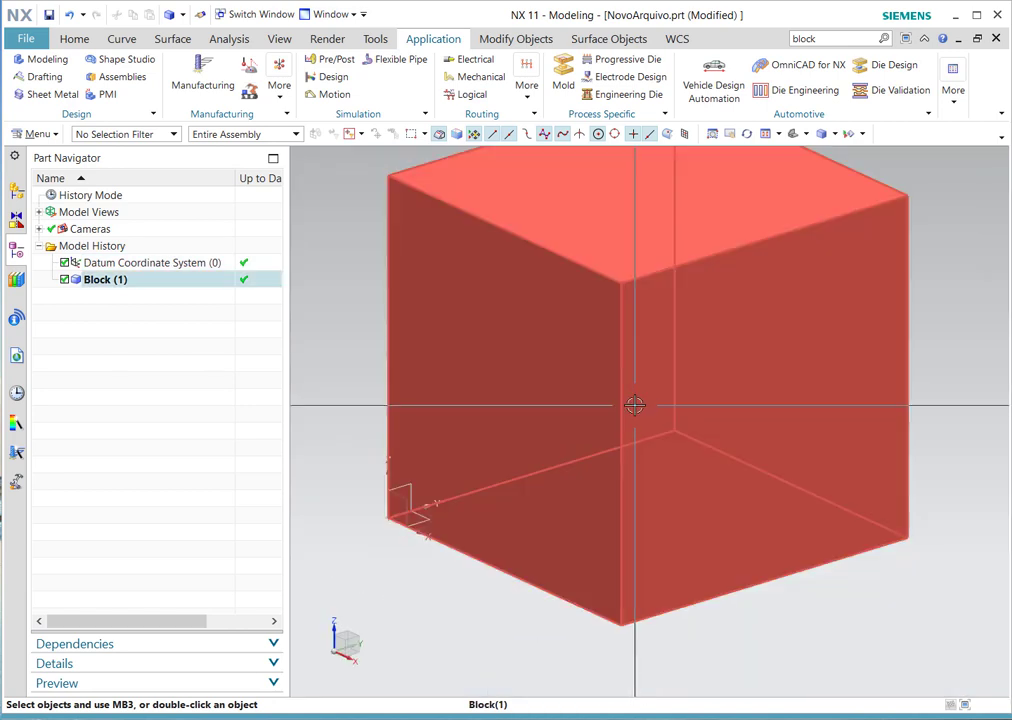
scroll(635, 405, down, 8)
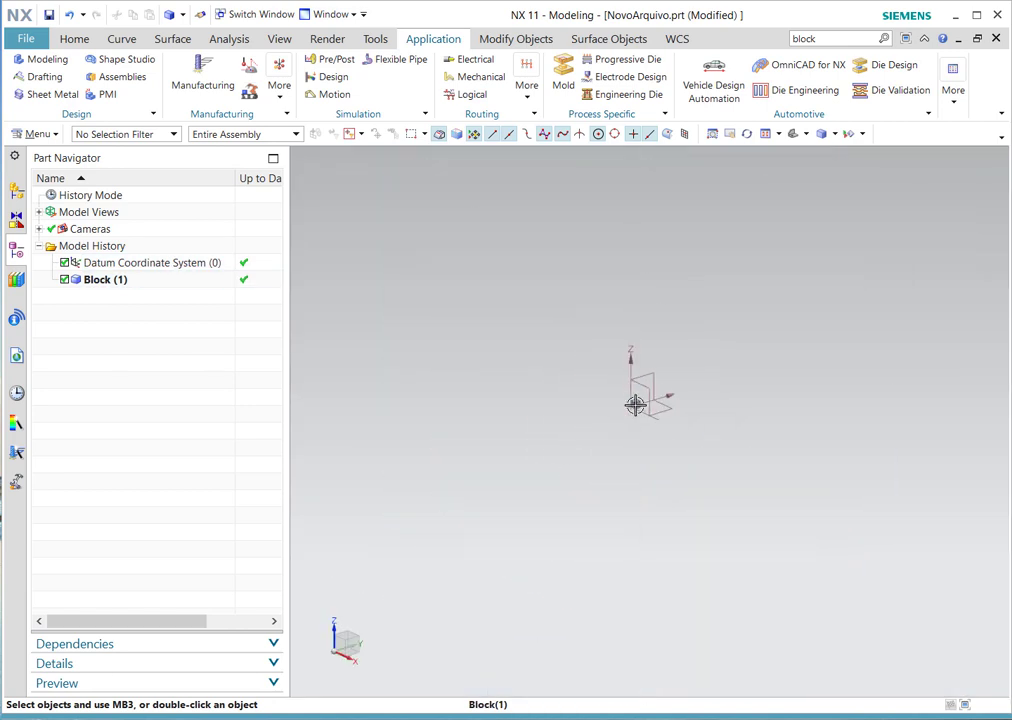
scroll(635, 405, down, 3)
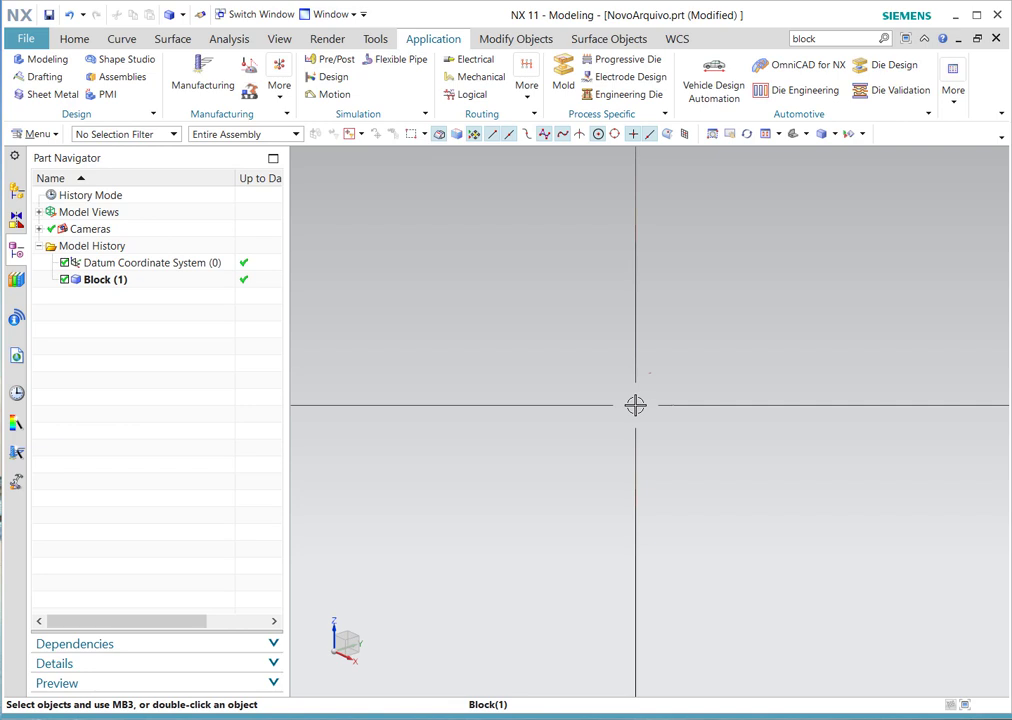
scroll(635, 405, up, 5)
scroll(635, 405, up, 6)
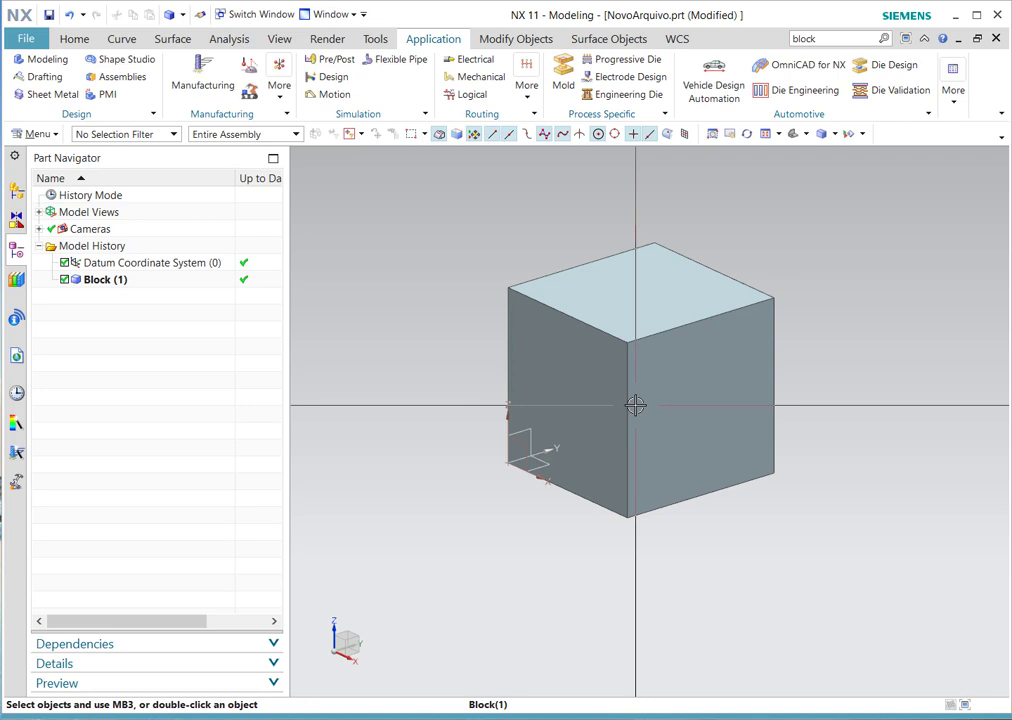
- Clear the block selection and zoom in and out around the block's upper corner on the +Y side
click(680, 408)
key(Escape)
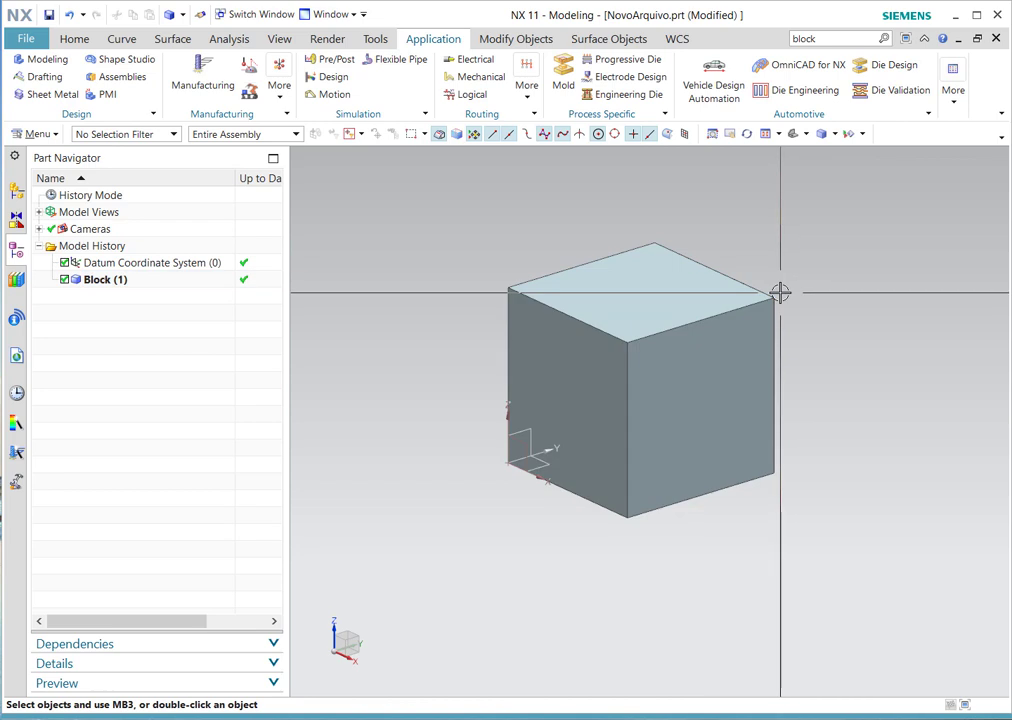
scroll(780, 292, down, 5)
scroll(780, 292, down, 2)
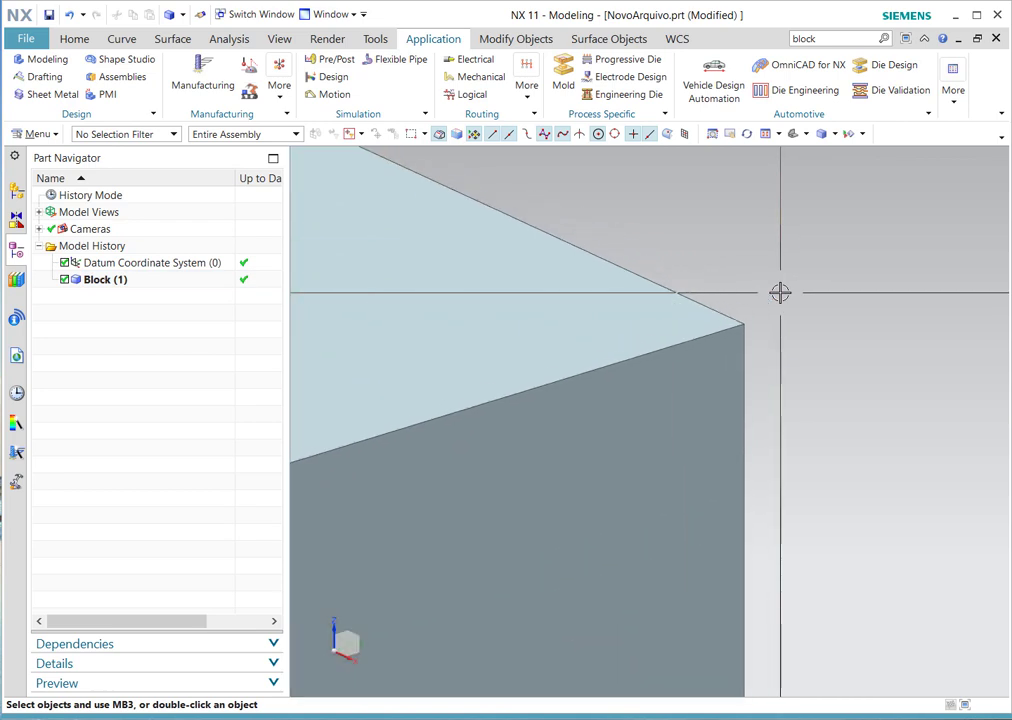
scroll(780, 292, up, 8)
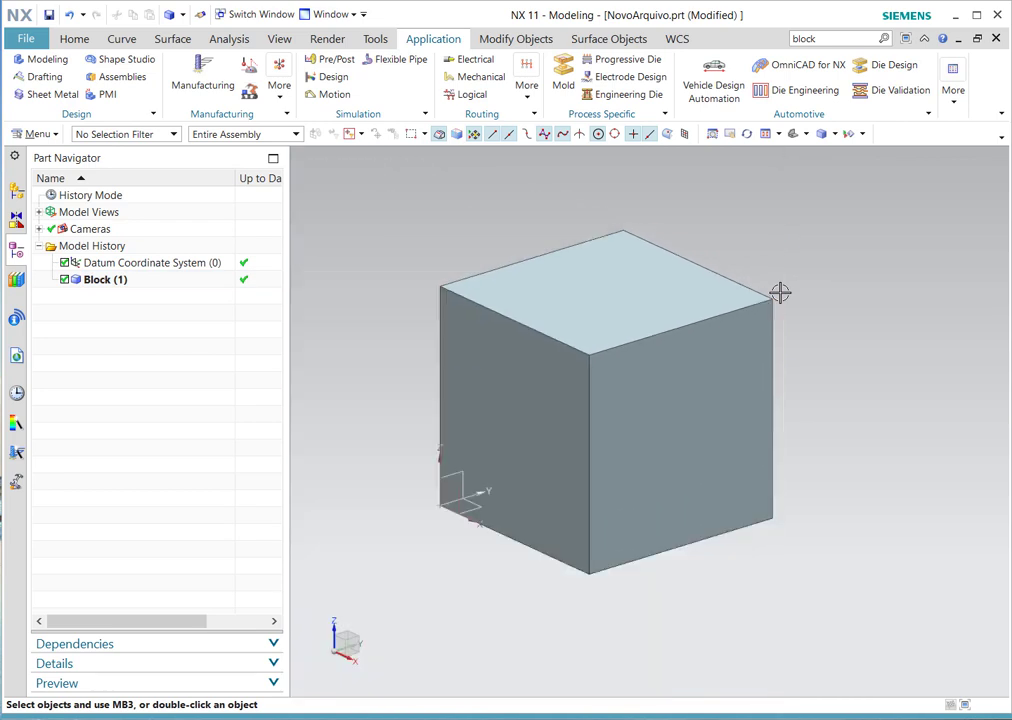
scroll(780, 292, up, 2)
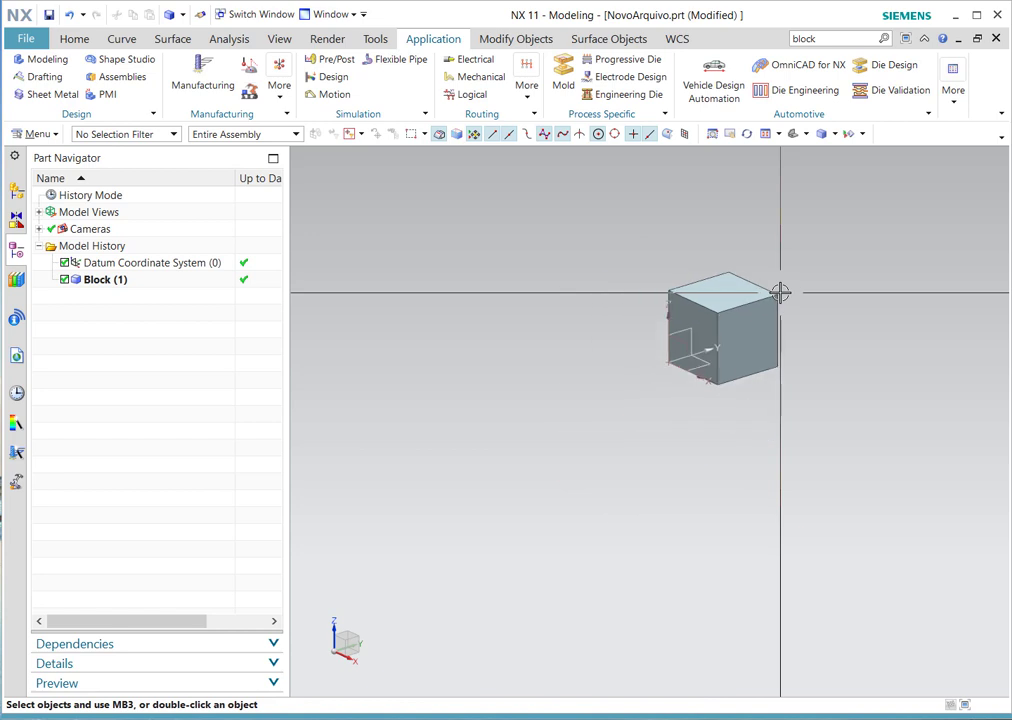
scroll(743, 280, down, 8)
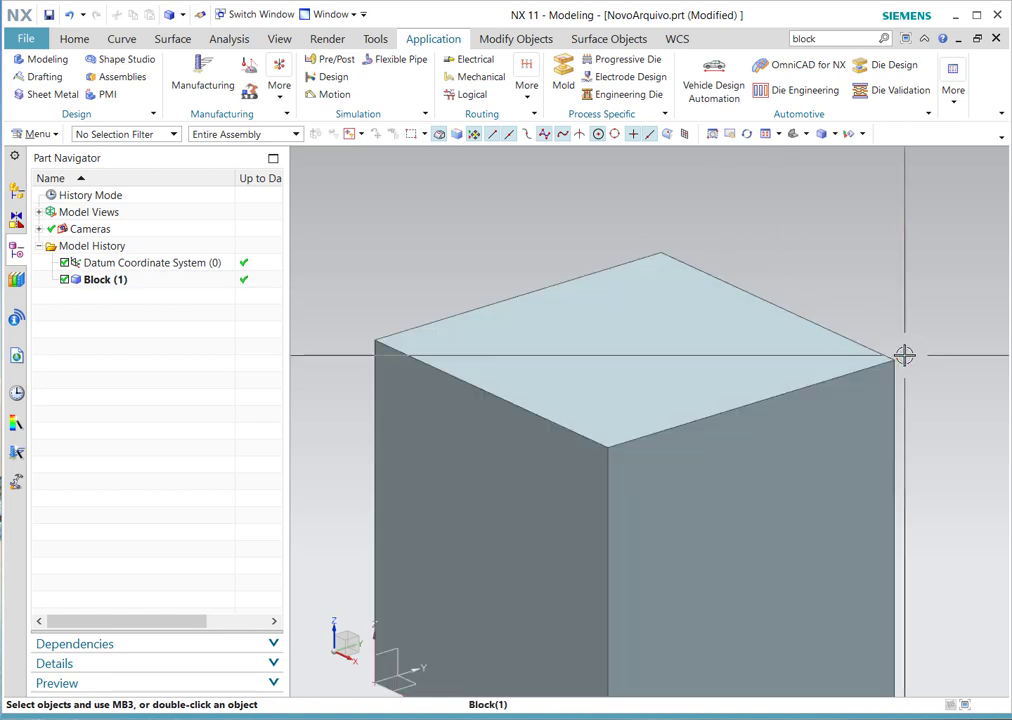
scroll(904, 355, down, 1)
scroll(394, 337, down, 2)
- Zoom in and out around the block's top face and front vertical edge, ending with the whole block in view
scroll(563, 311, up, 2)
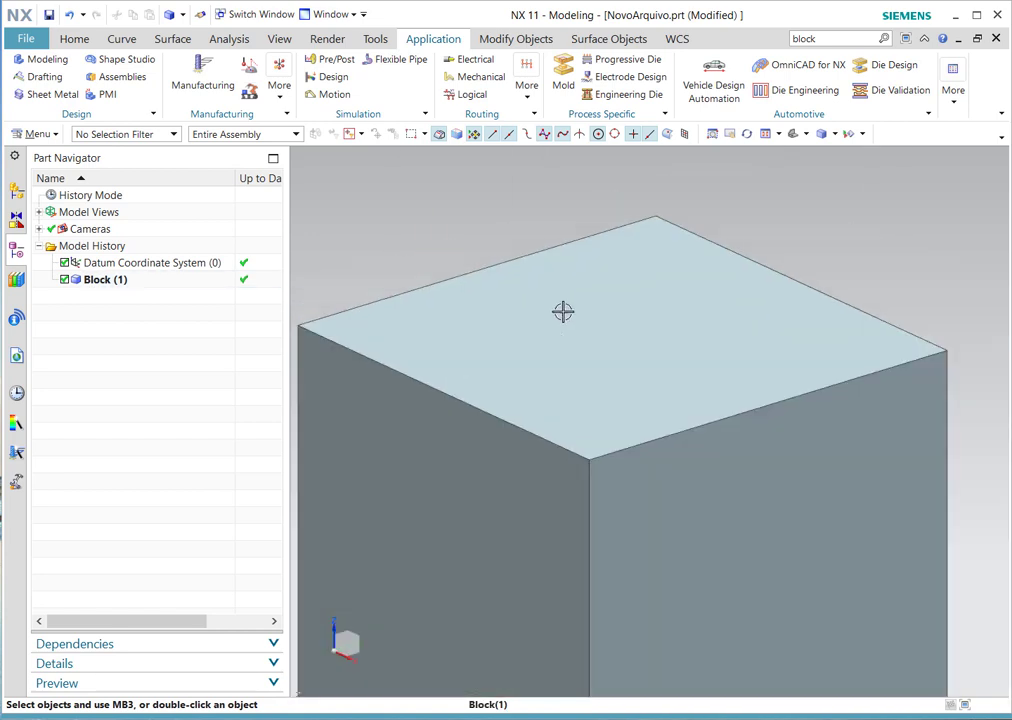
scroll(700, 354, up, 2)
scroll(639, 422, down, 1)
scroll(628, 429, up, 1)
scroll(611, 441, down, 2)
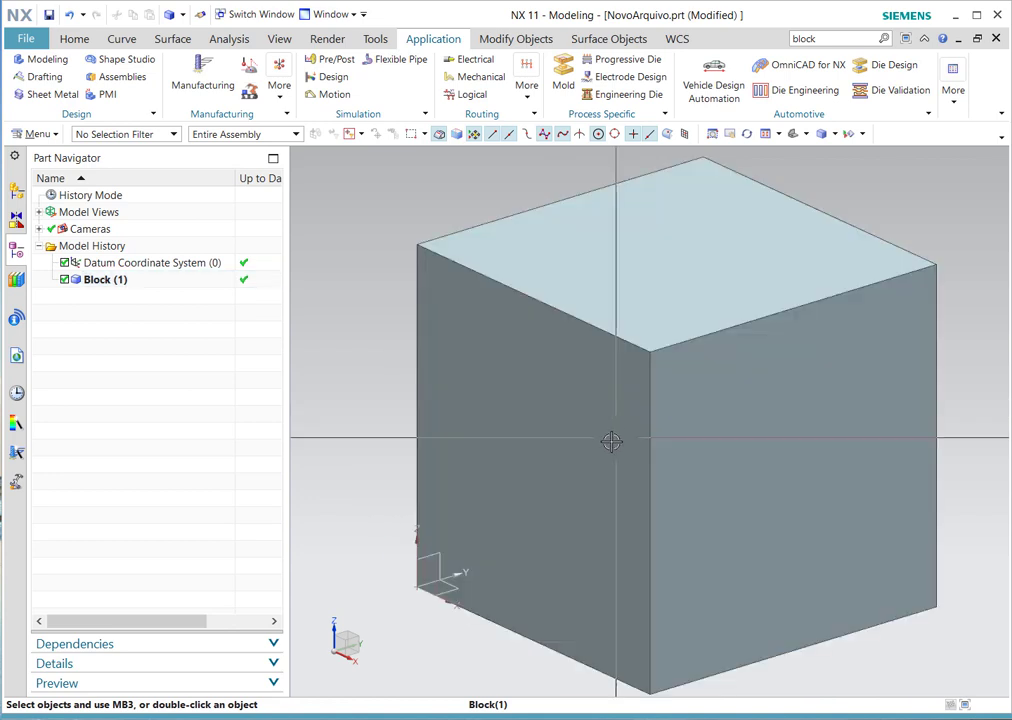
scroll(610, 430, up, 2)
scroll(624, 440, down, 2)
scroll(632, 420, up, 2)
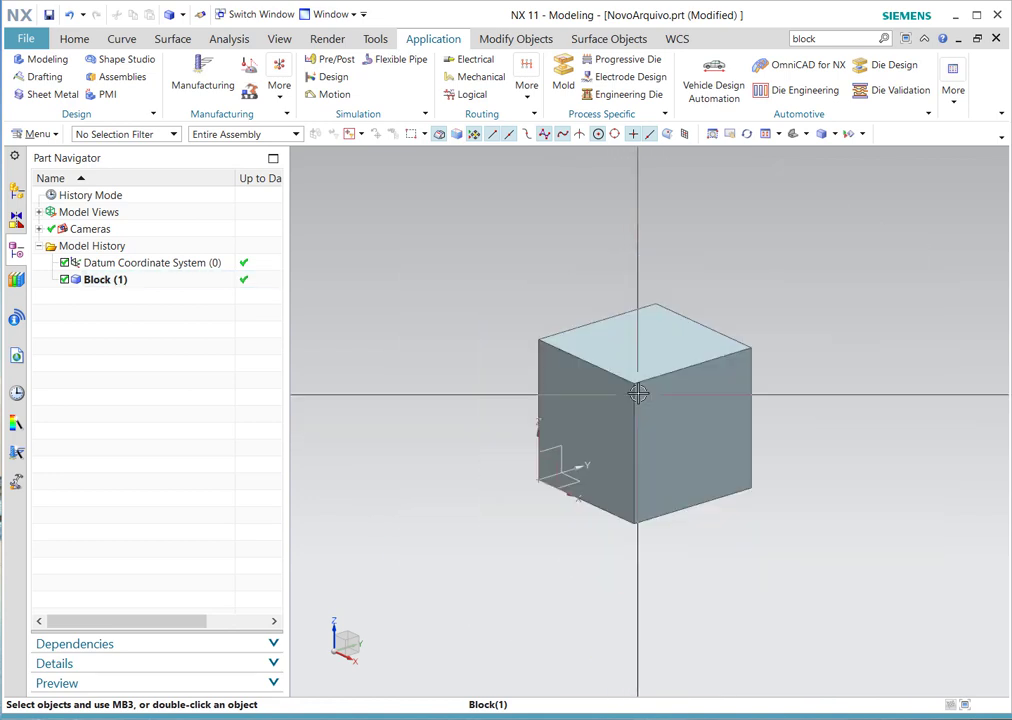
scroll(638, 395, down, 1)
scroll(637, 393, down, 1)
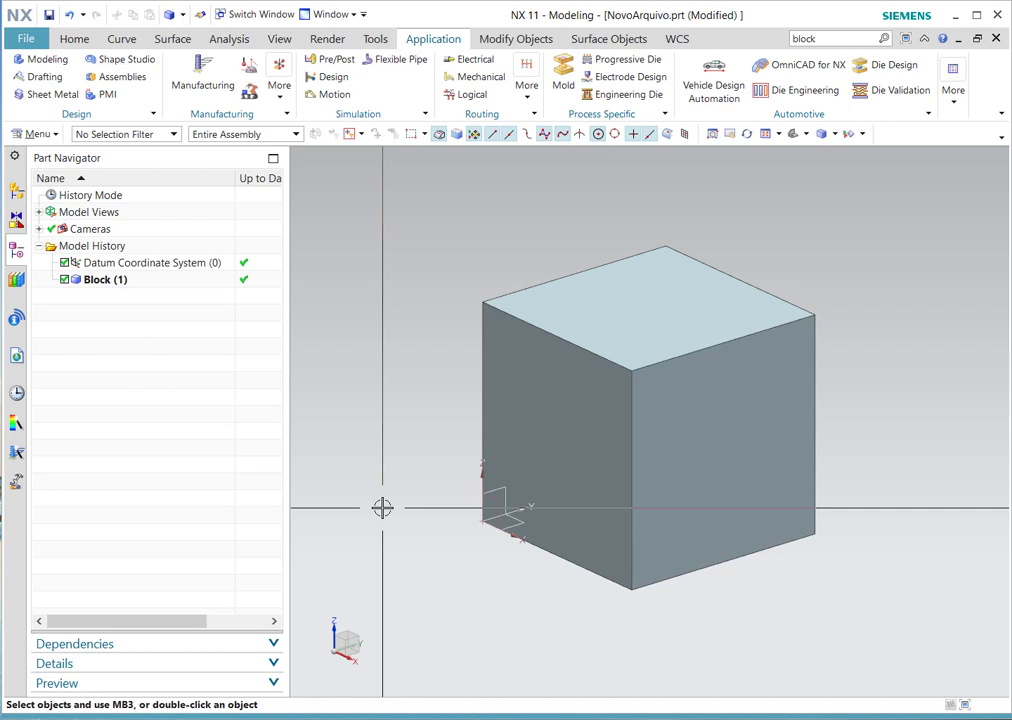
- Zoom in and out with the pointer over different corners and faces of the block, ending with the whole block in view
scroll(628, 348, up, 9)
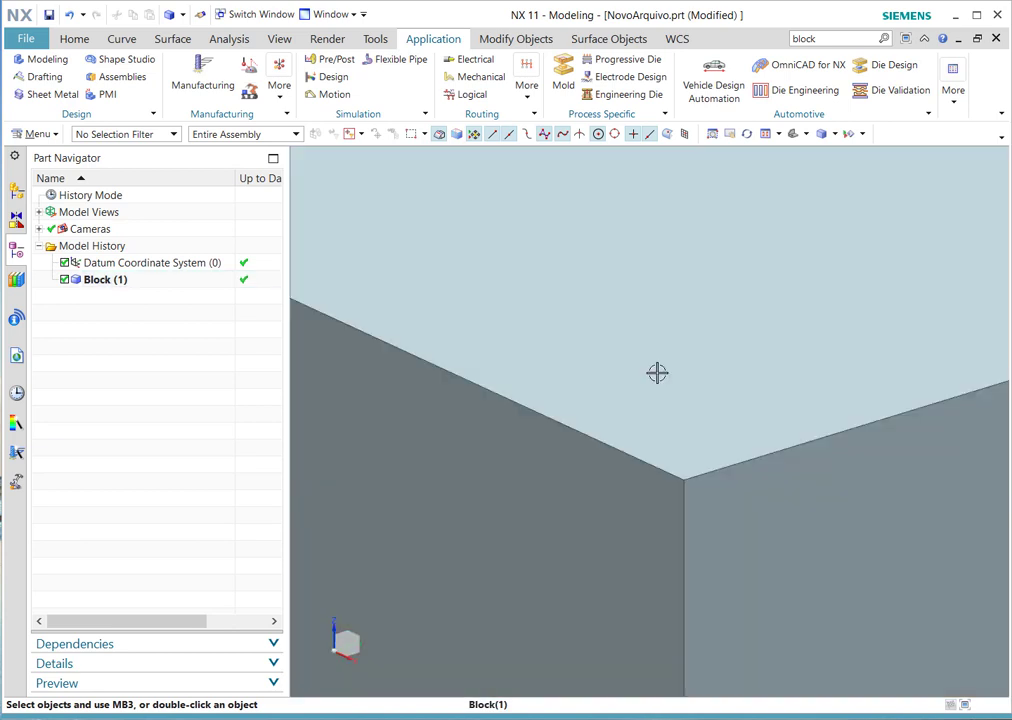
scroll(719, 369, down, 7)
scroll(488, 282, up, 5)
scroll(614, 337, down, 8)
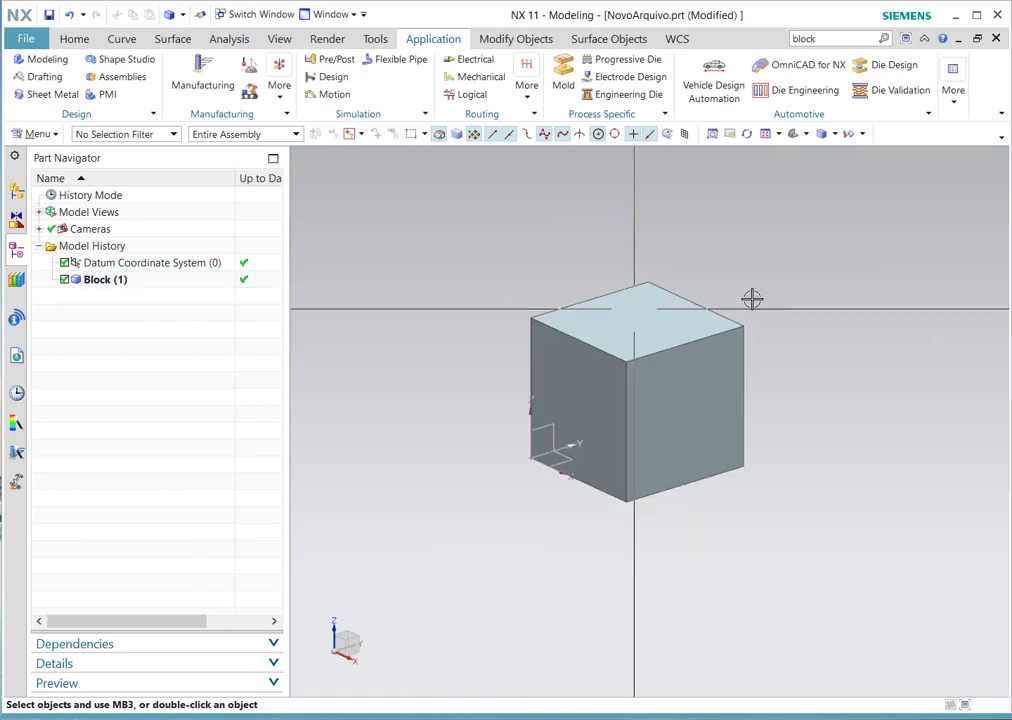
scroll(723, 369, up, 6)
scroll(721, 443, up, 3)
scroll(752, 427, down, 7)
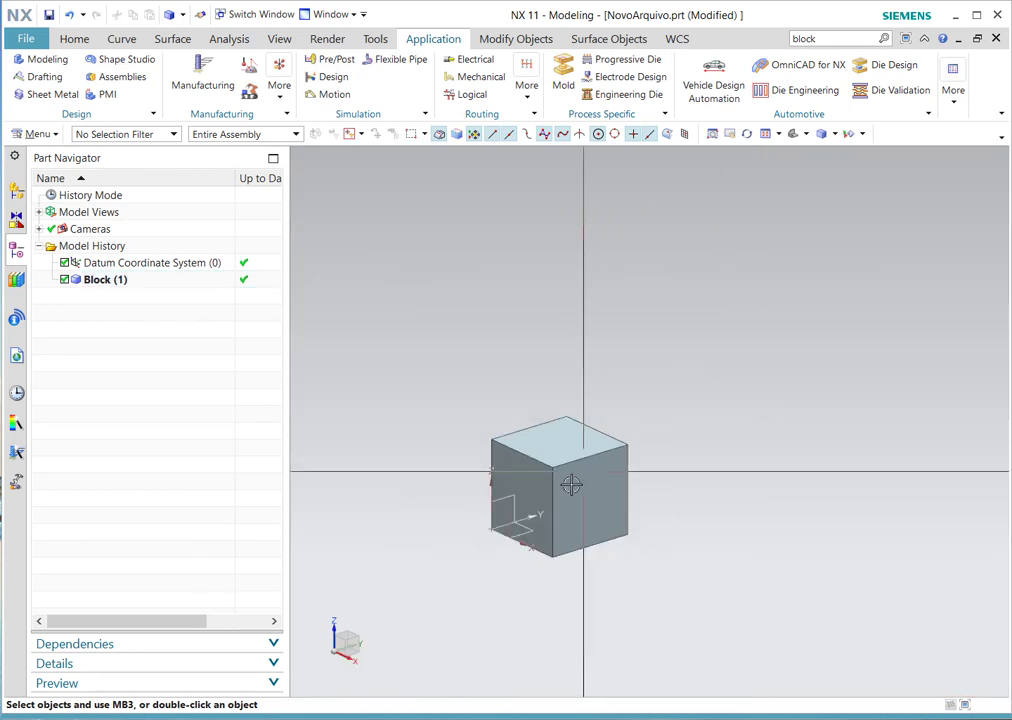
scroll(475, 432, up, 6)
scroll(540, 352, down, 6)
scroll(533, 300, up, 7)
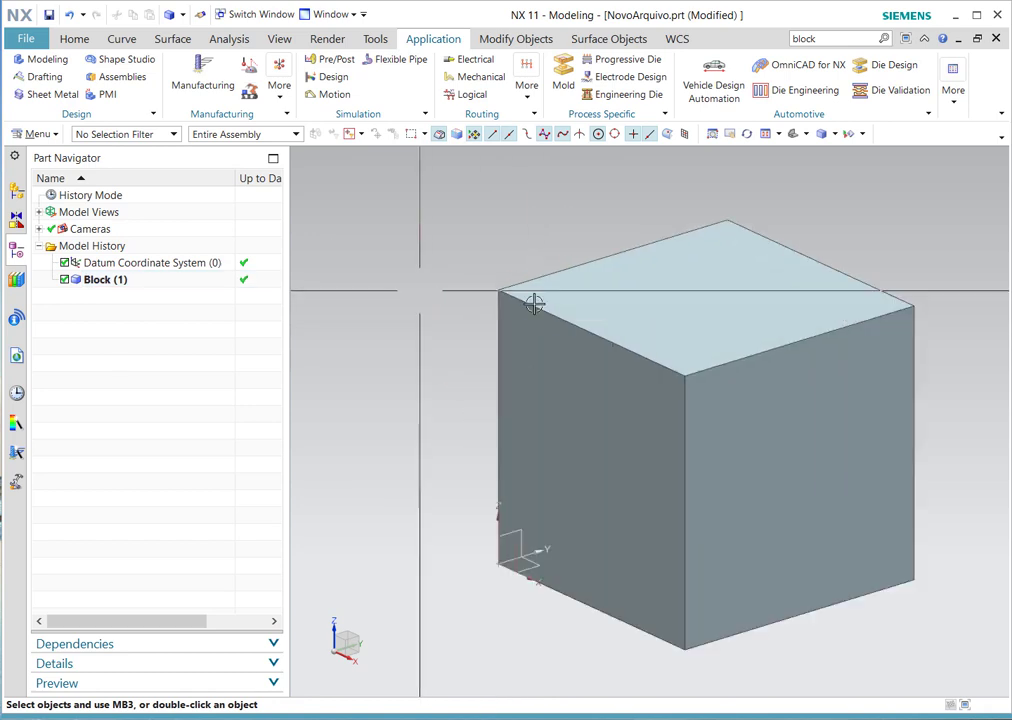
scroll(634, 311, down, 6)
scroll(675, 291, up, 1)
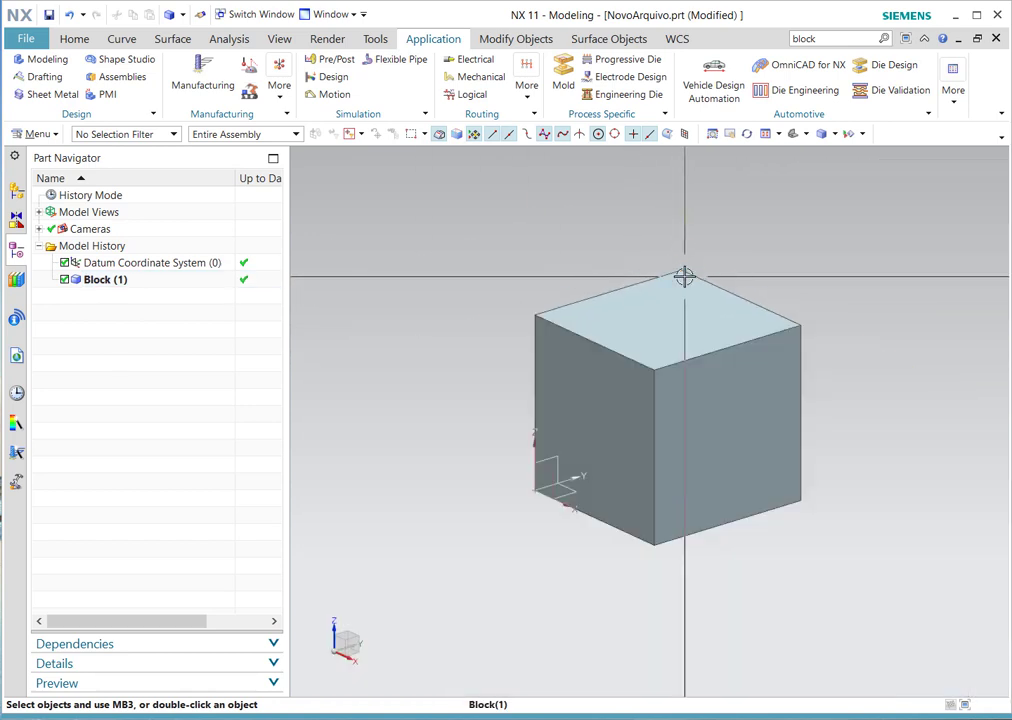
scroll(682, 276, down, 2)
scroll(686, 276, up, 6)
scroll(682, 278, down, 5)
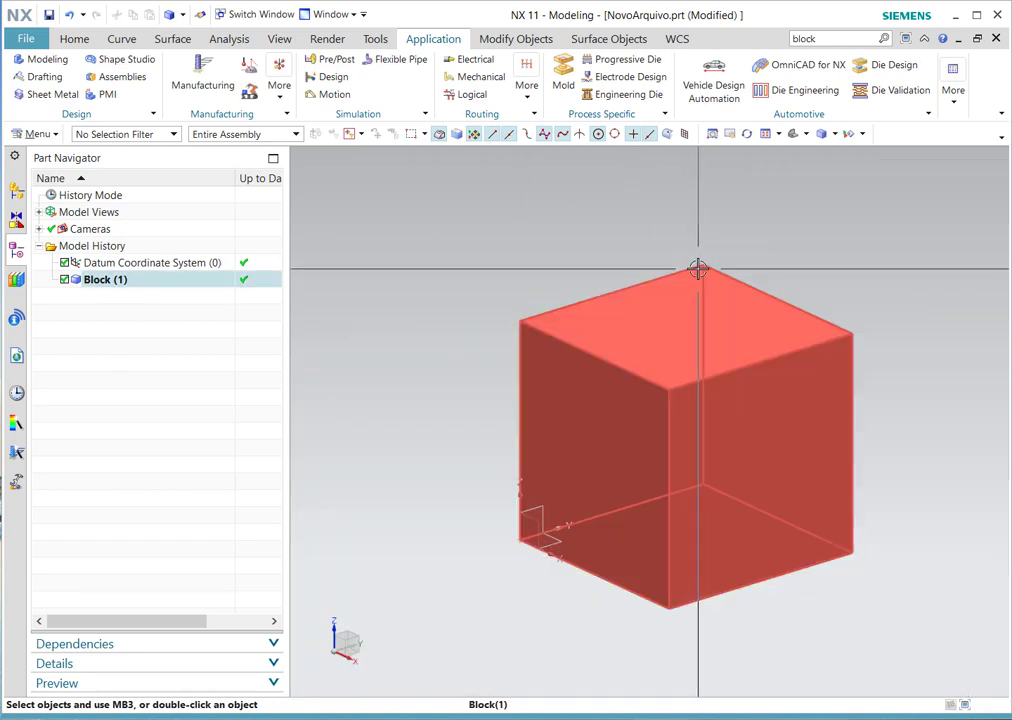
scroll(698, 269, up, 3)
scroll(585, 275, down, 3)
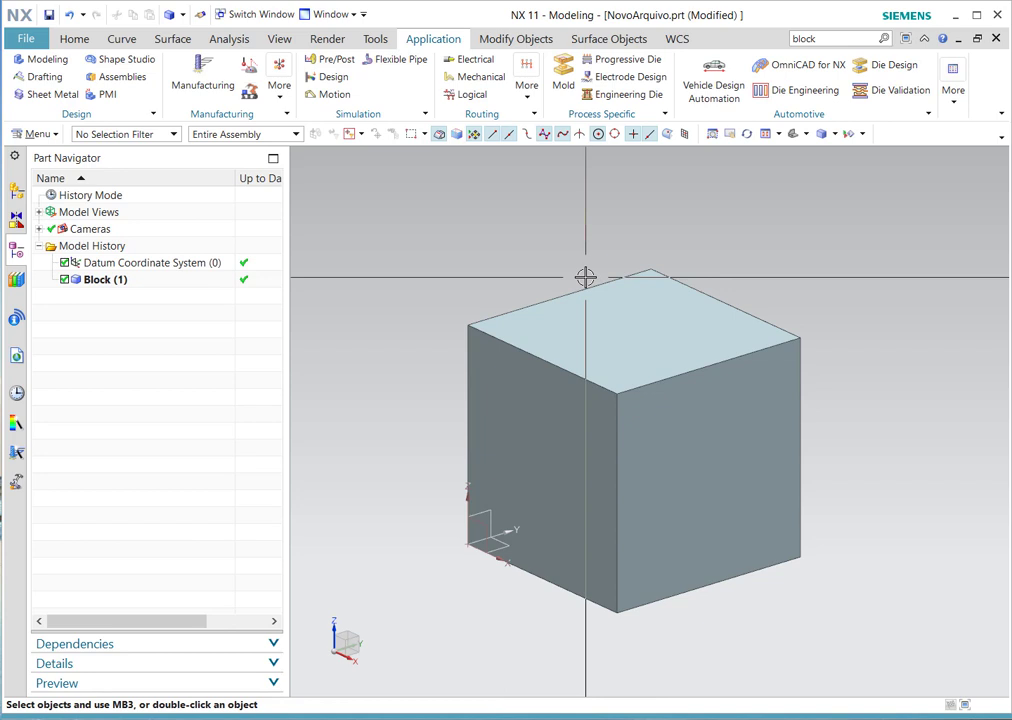
- Zoom gradually in and out on the upper half of the block, ending with the whole block in view
scroll(586, 277, up, 2)
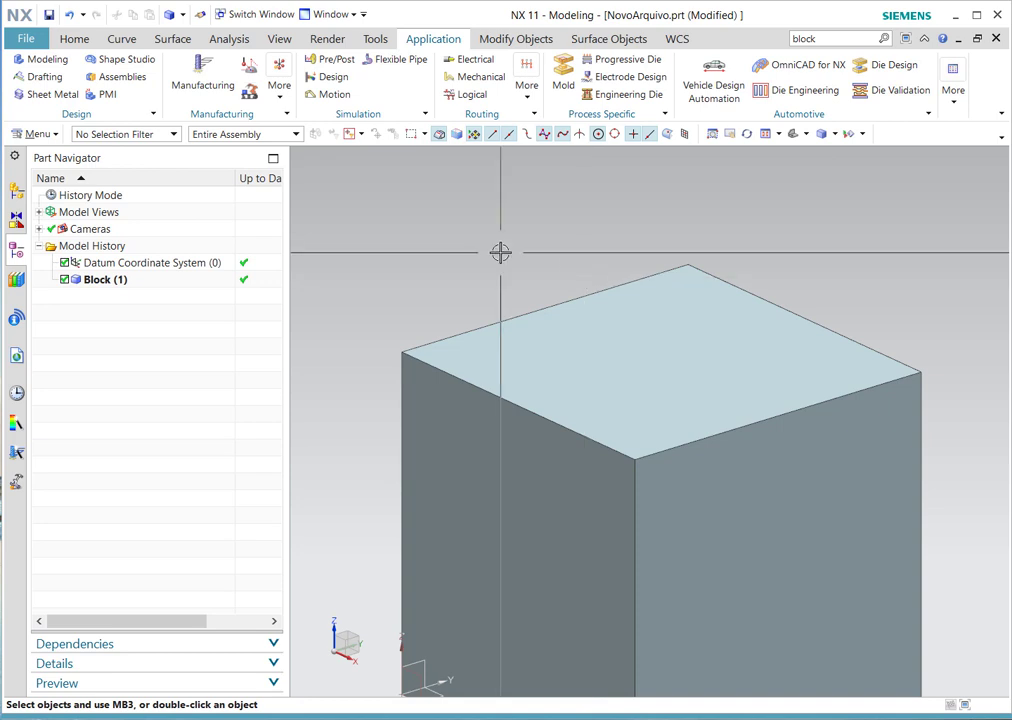
ctrl+shift+click(683, 280)
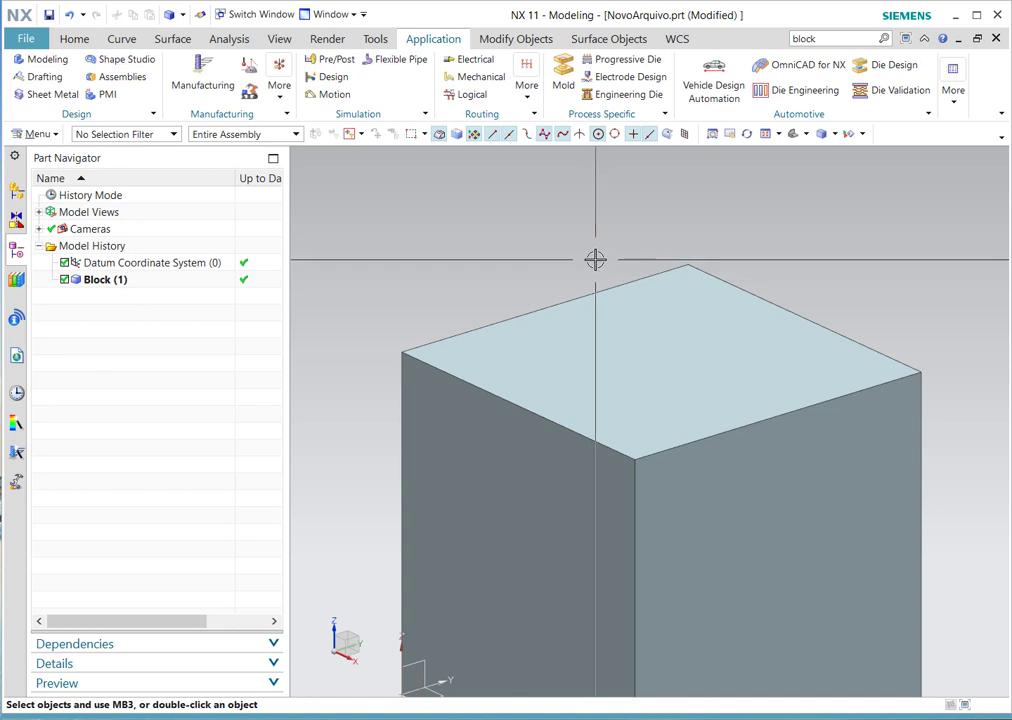
scroll(600, 245, up, 2)
scroll(601, 248, down, 2)
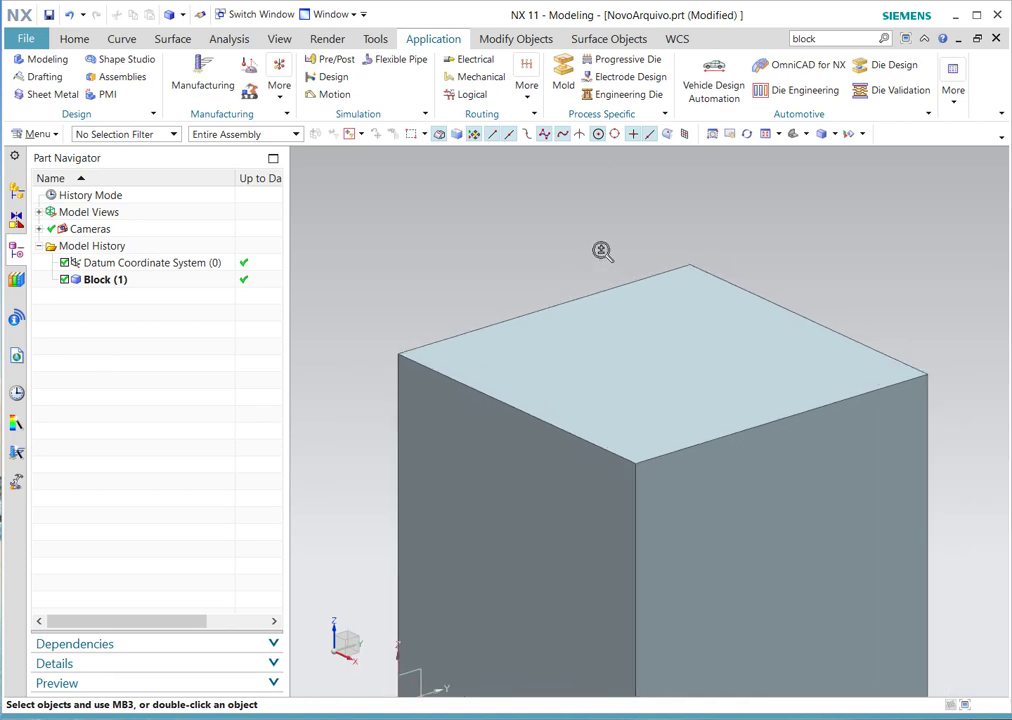
scroll(602, 248, up, 1)
scroll(603, 252, down, 1)
scroll(605, 250, up, 1)
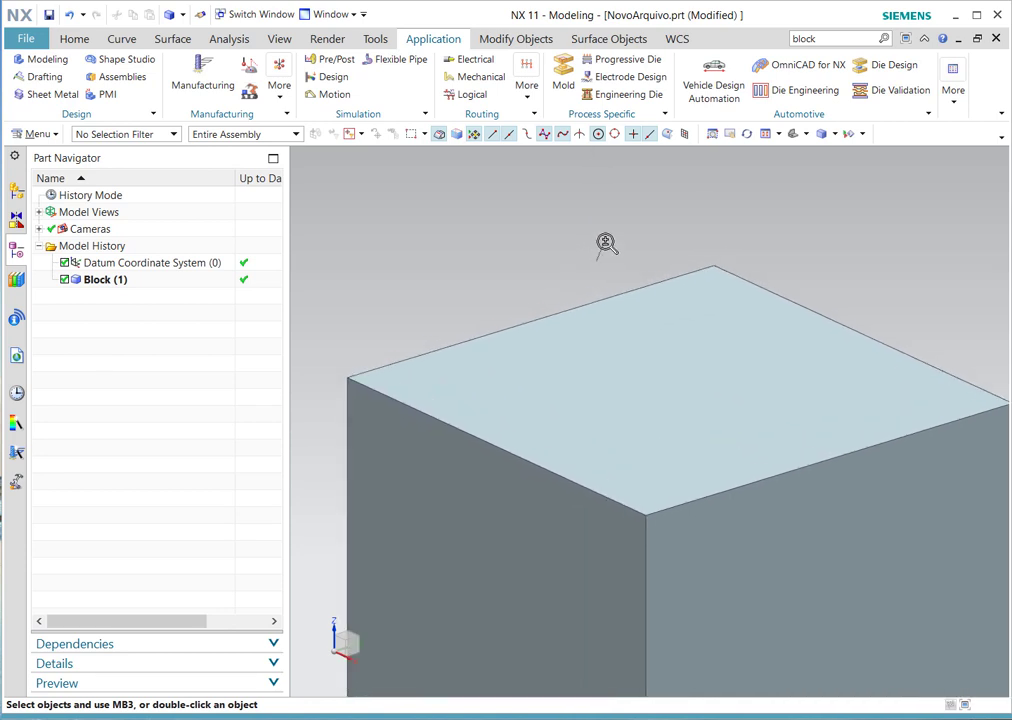
scroll(608, 250, down, 4)
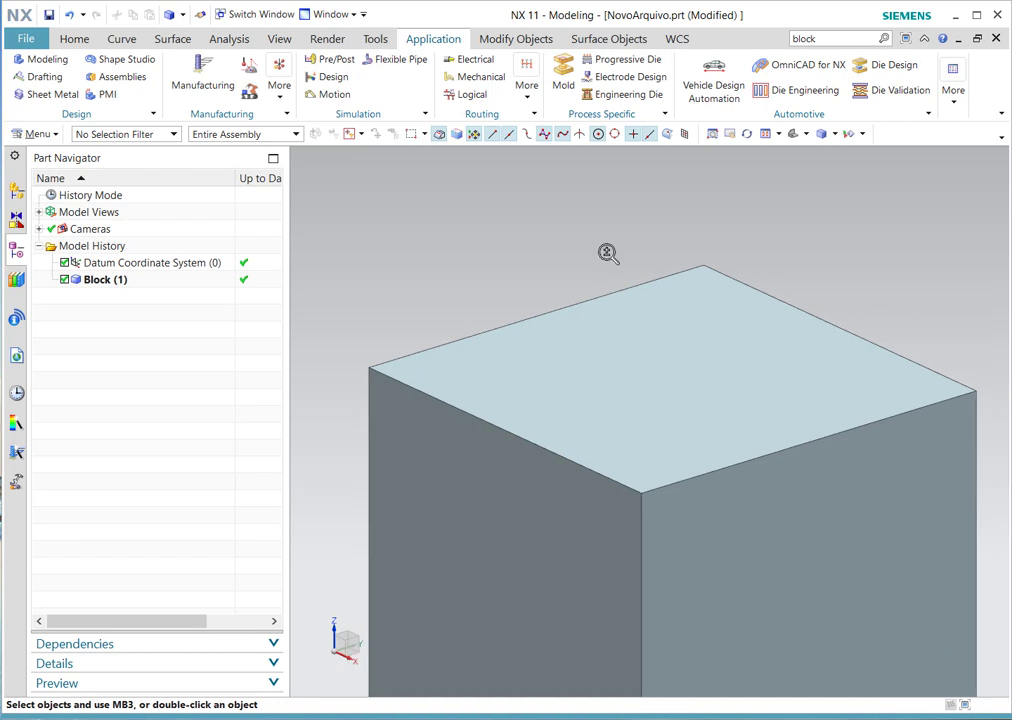
scroll(616, 300, up, 3)
scroll(620, 290, down, 2)
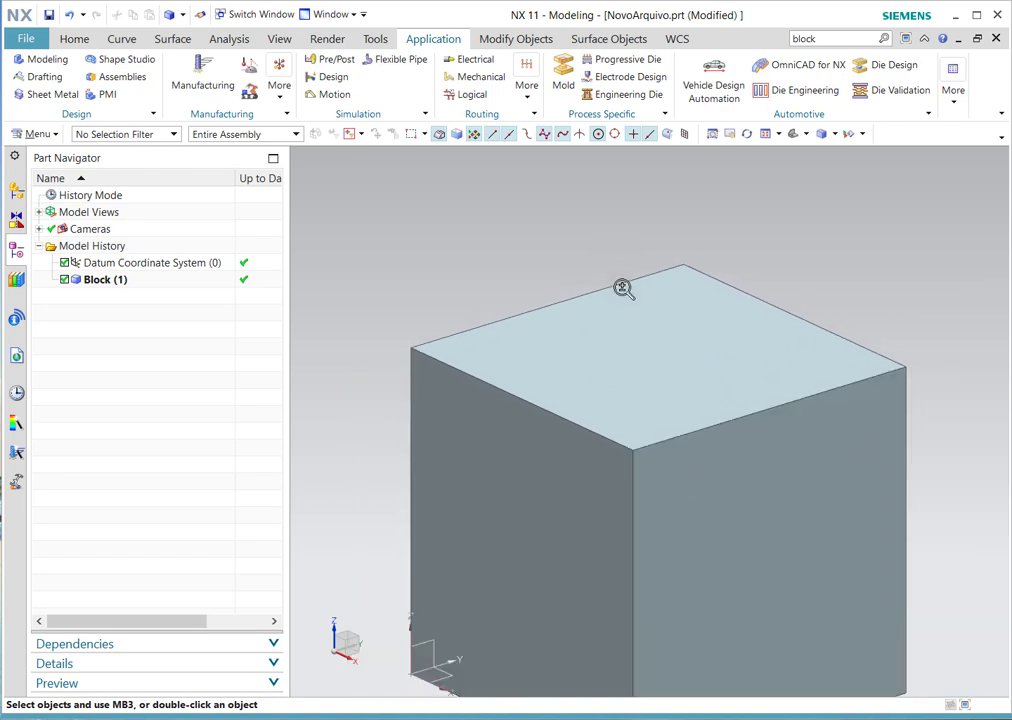
scroll(620, 298, up, 2)
ctrl+middle_drag(621, 300, 639, 217)
ctrl+middle_drag(638, 216, 638, 260)
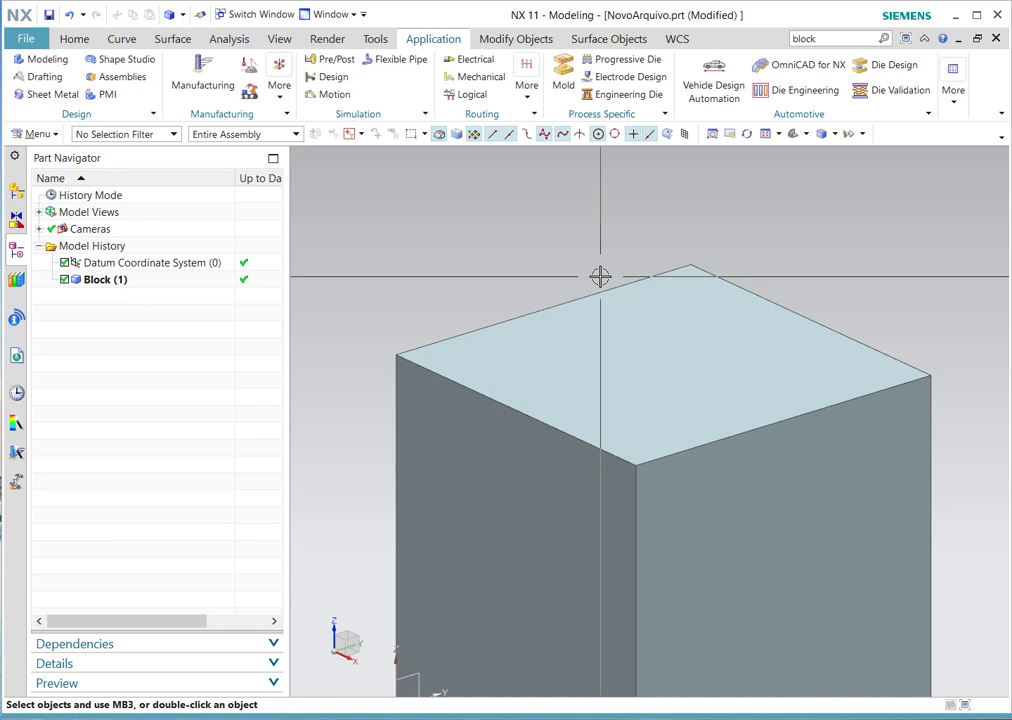
scroll(628, 361, down, 3)
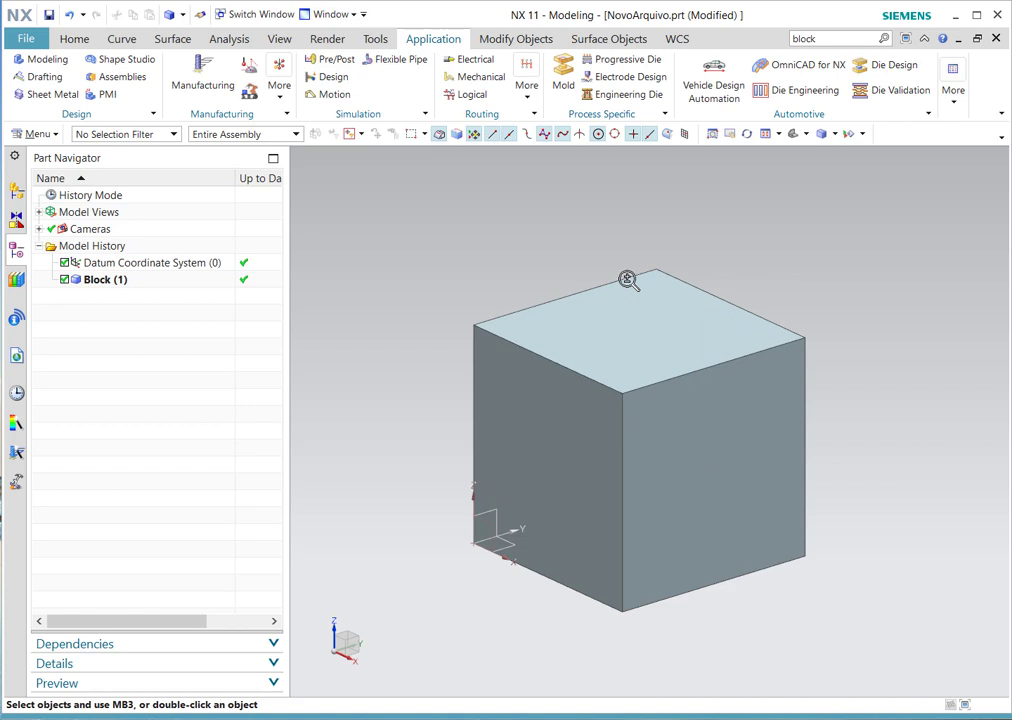
- Zoom into the block's back upper corner and its upper corner on the +X/+Y side, and zoom back out
scroll(635, 341, up, 3)
scroll(650, 255, up, 3)
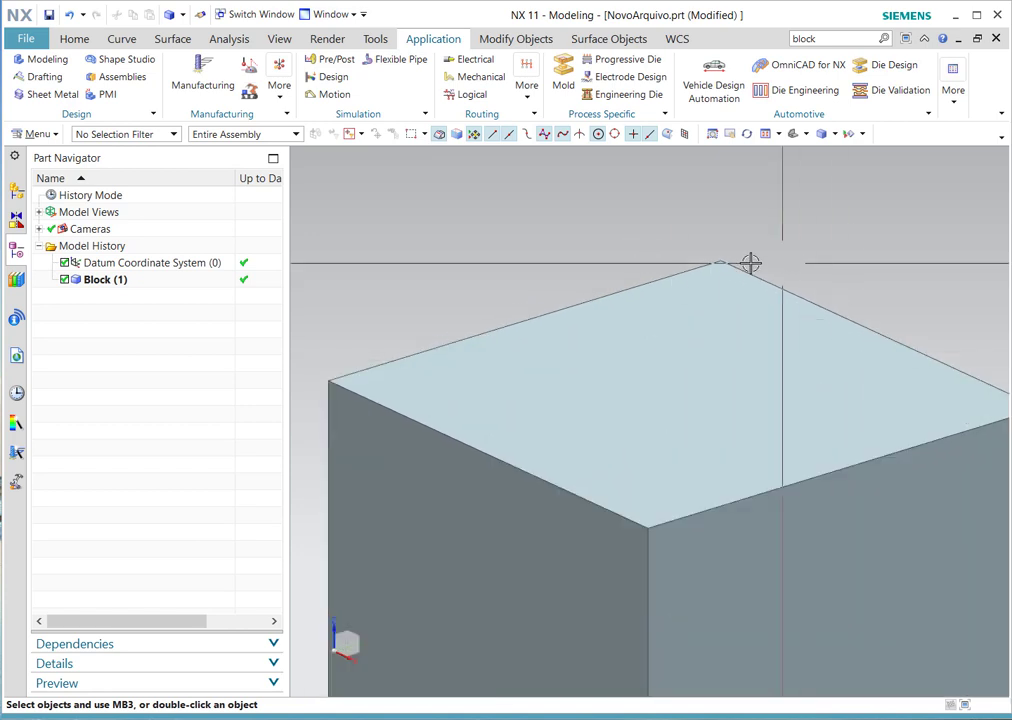
scroll(720, 290, up, 3)
scroll(686, 300, up, 2)
scroll(689, 258, down, 5)
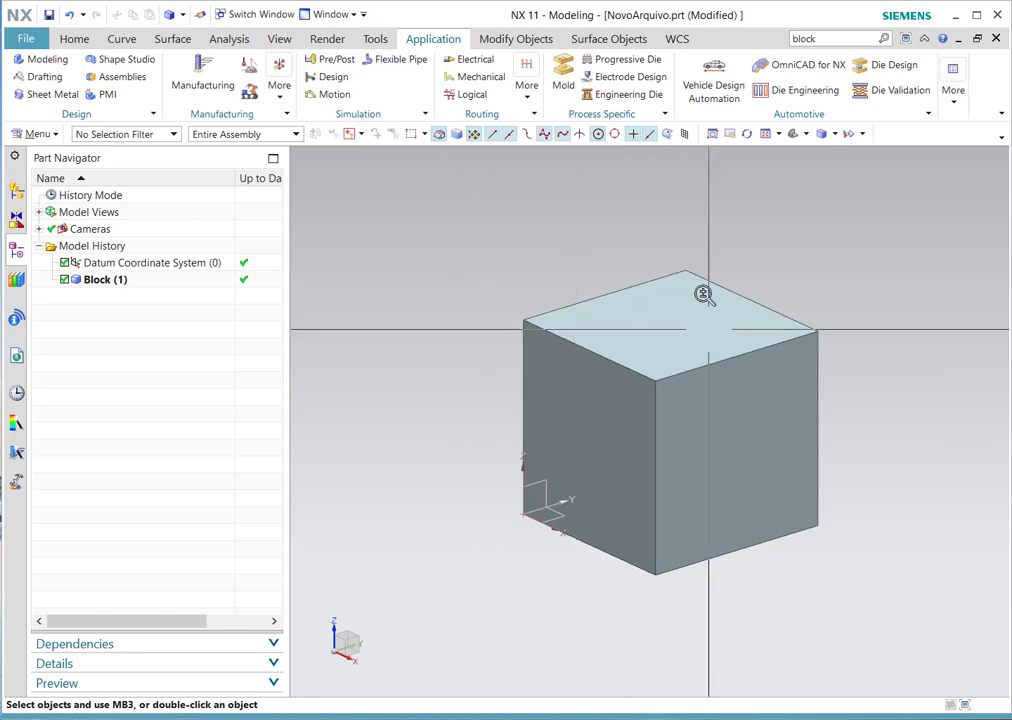
scroll(703, 293, up, 5)
scroll(975, 287, down, 2)
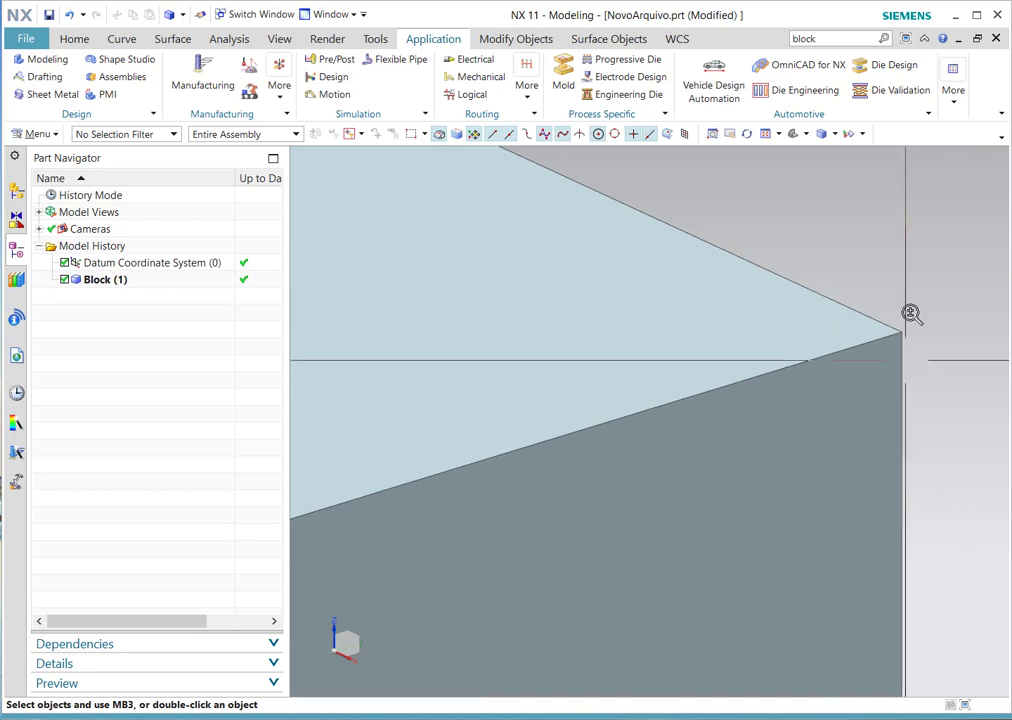
scroll(897, 290, down, 2)
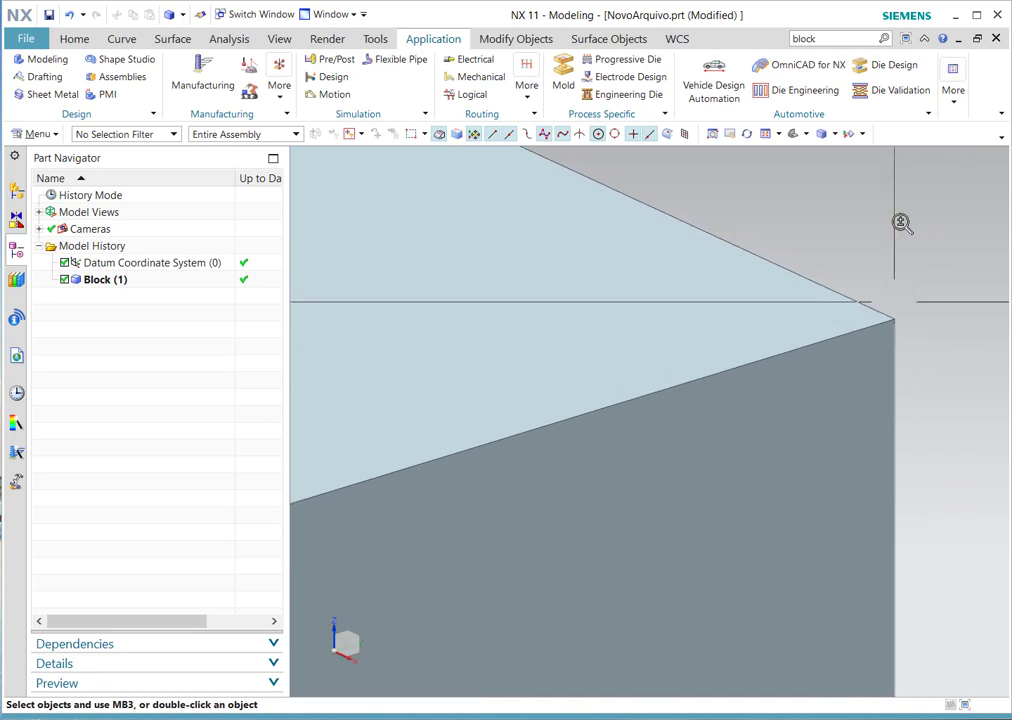
scroll(885, 238, up, 2)
scroll(852, 315, down, 3)
scroll(849, 300, down, 4)
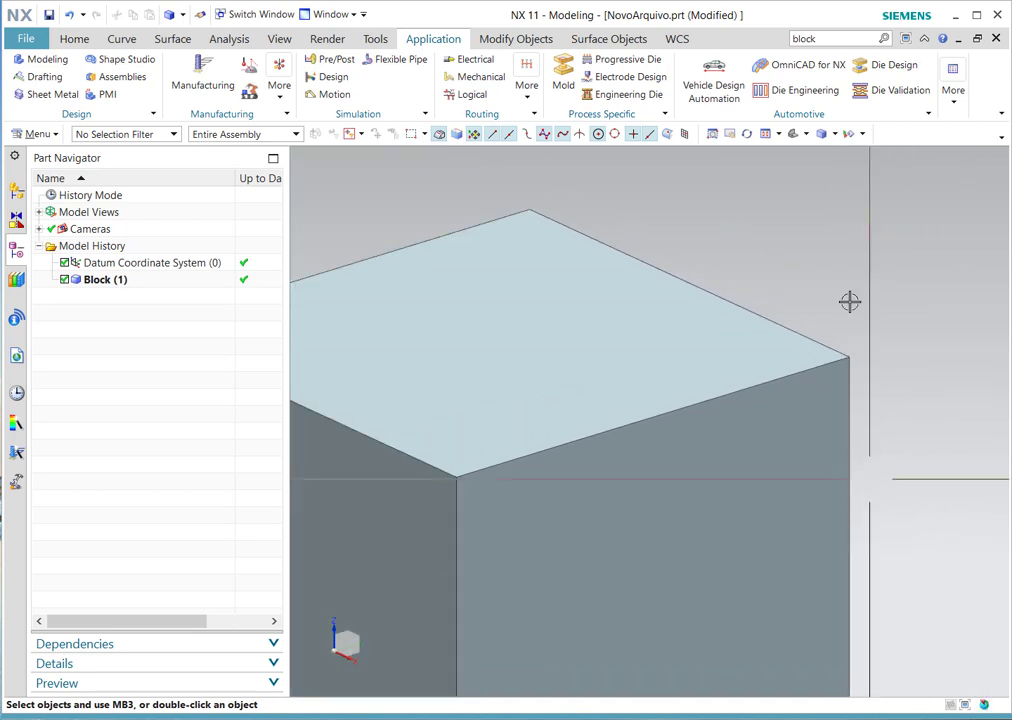
scroll(637, 316, up, 4)
scroll(680, 420, down, 5)
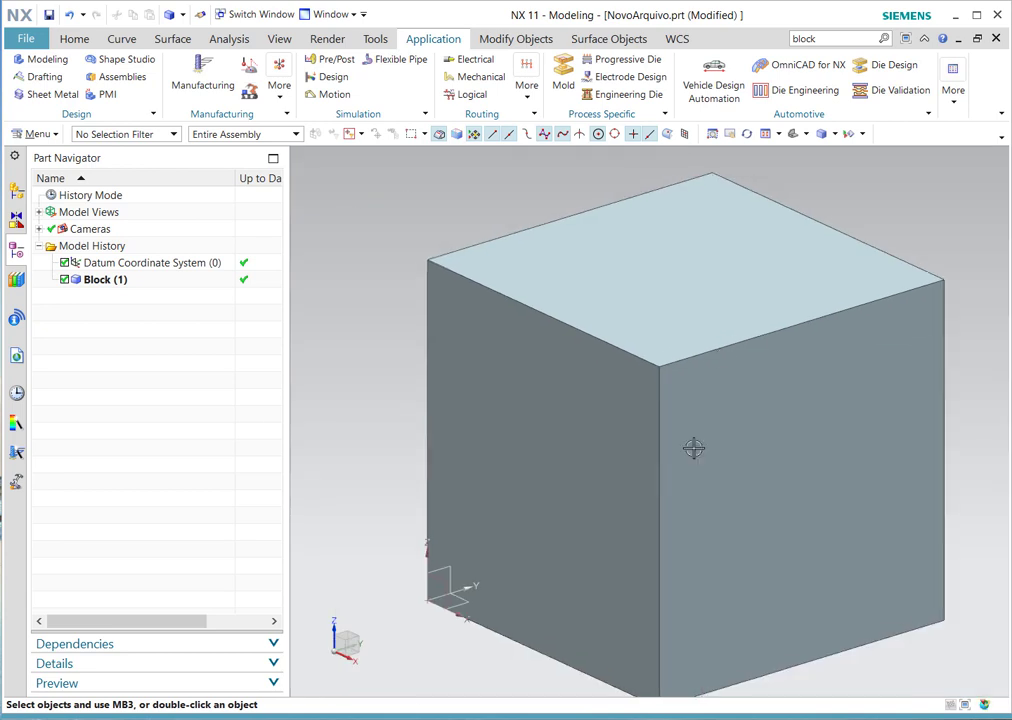
- Zoom repeatedly in and out over the block's +X face, ending with the whole block in view
scroll(614, 255, up, 3)
scroll(725, 289, down, 3)
scroll(745, 300, up, 3)
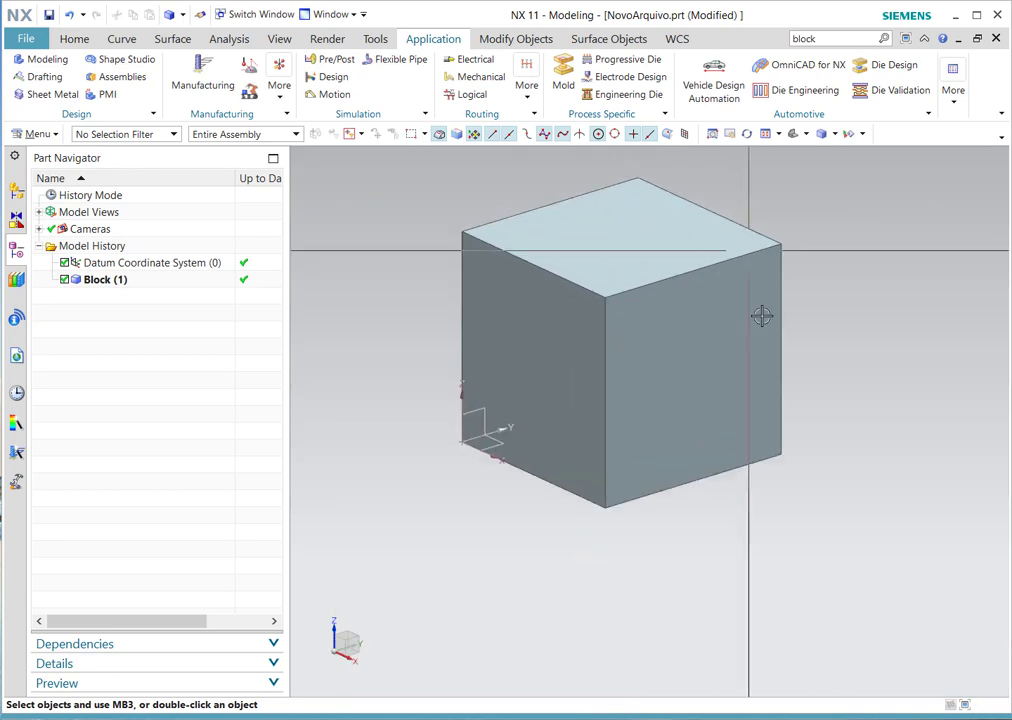
scroll(740, 295, down, 3)
scroll(727, 330, up, 3)
scroll(705, 290, down, 4)
scroll(693, 236, up, 6)
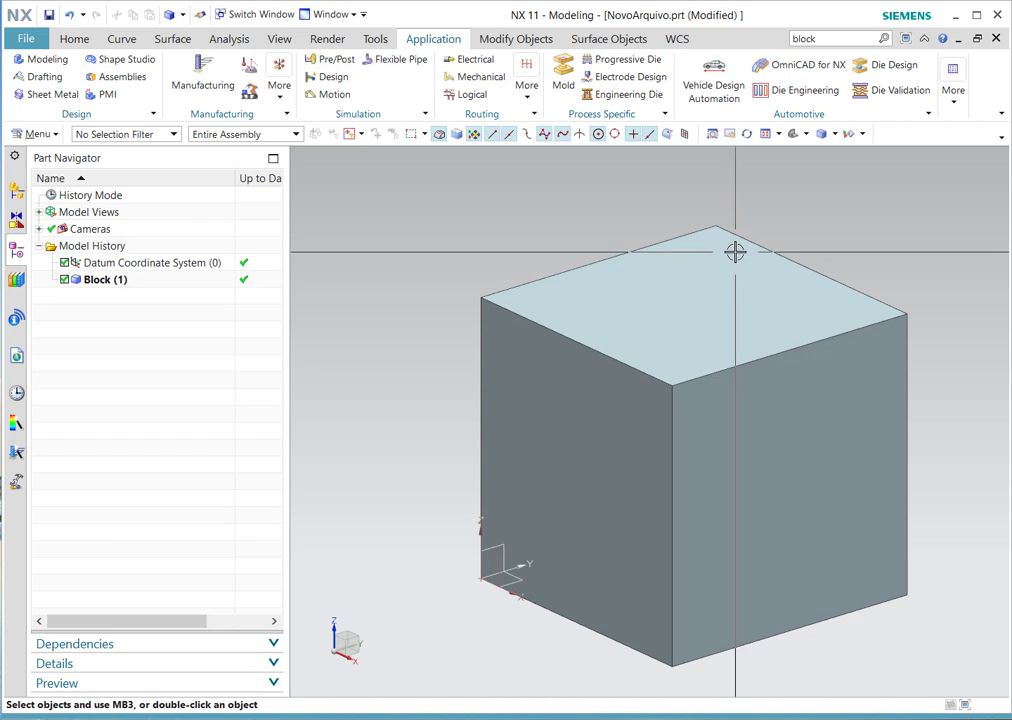
- Zoom into the back and front upper corners of the block's top face, and zoom out to show the whole block
scroll(735, 252, up, 4)
scroll(691, 206, down, 2)
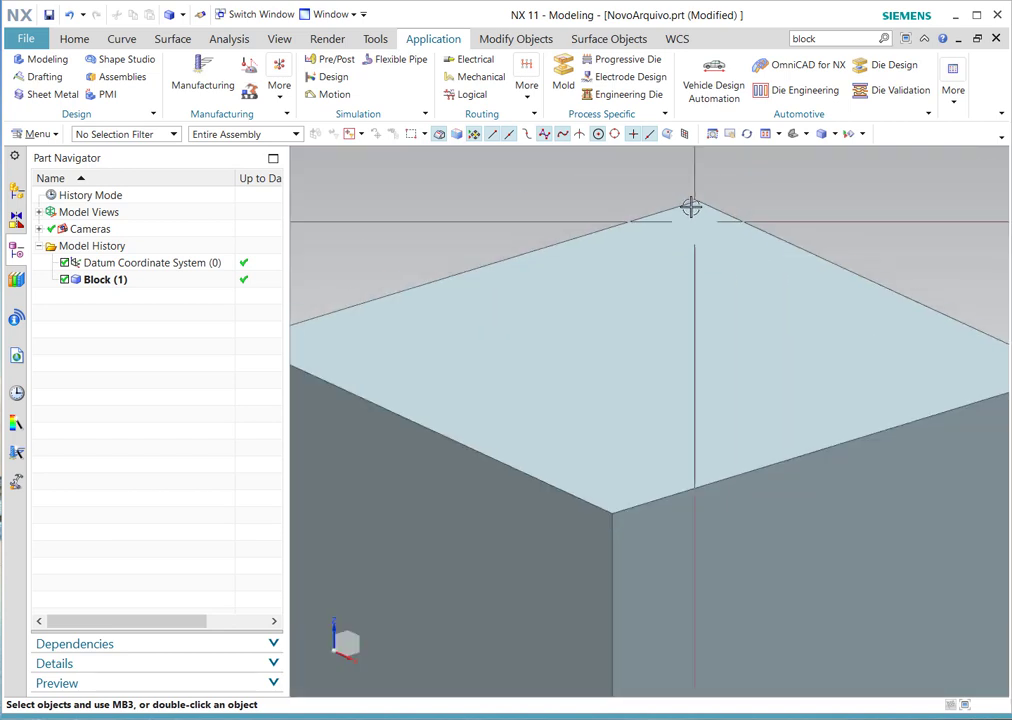
scroll(691, 206, up, 2)
scroll(691, 206, down, 4)
scroll(678, 278, up, 1)
scroll(653, 341, up, 4)
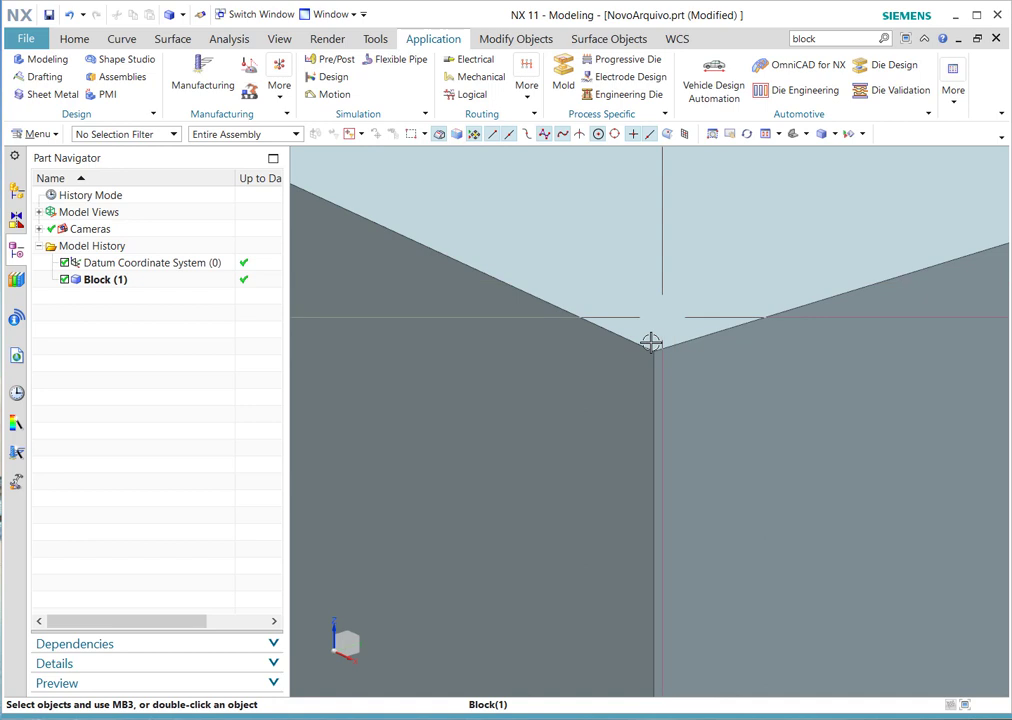
scroll(651, 343, down, 3)
scroll(651, 343, down, 3)
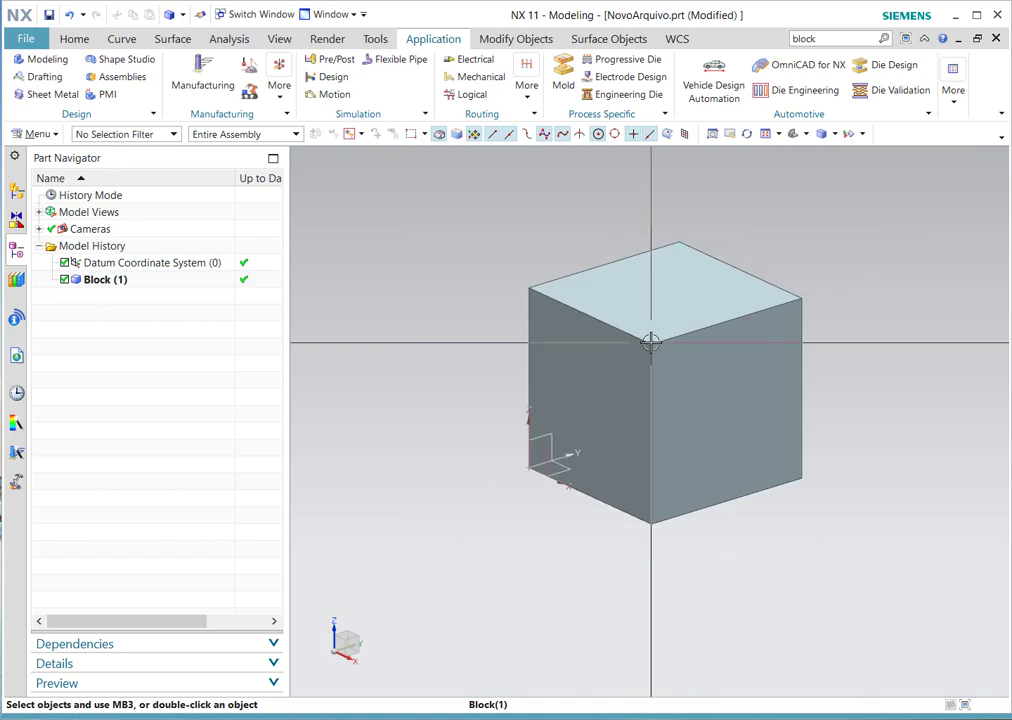
- Zoom in and out on close-ups of the block's top-face corners, ending with most of the block in view
scroll(445, 255, up, 3)
scroll(418, 172, up, 2)
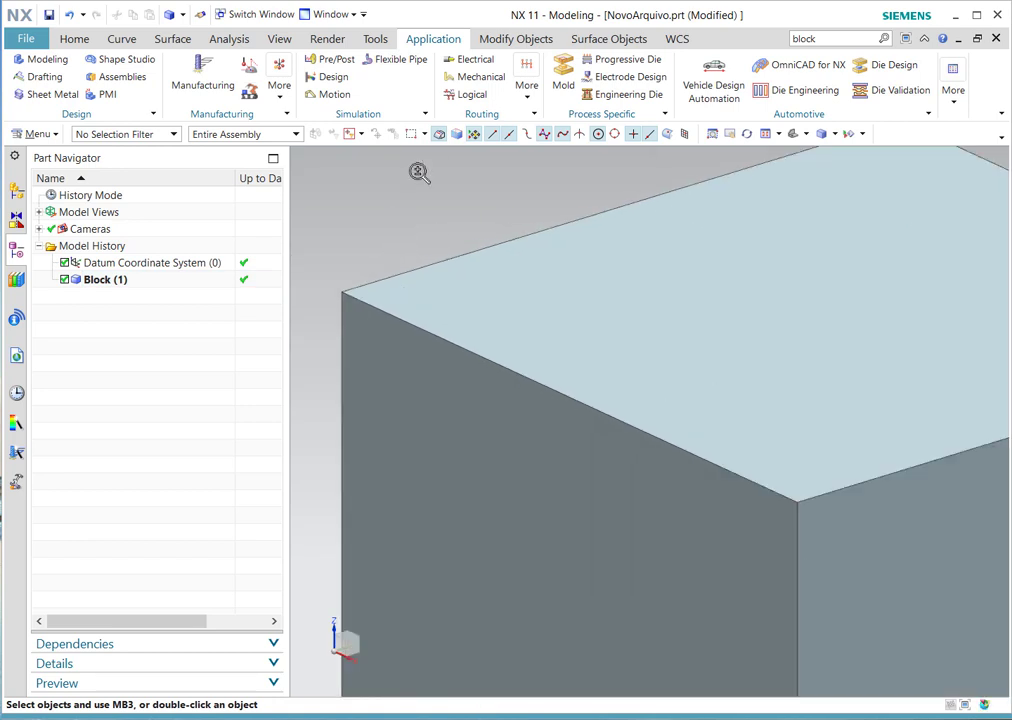
scroll(348, 276, up, 2)
scroll(623, 361, down, 3)
scroll(829, 267, up, 4)
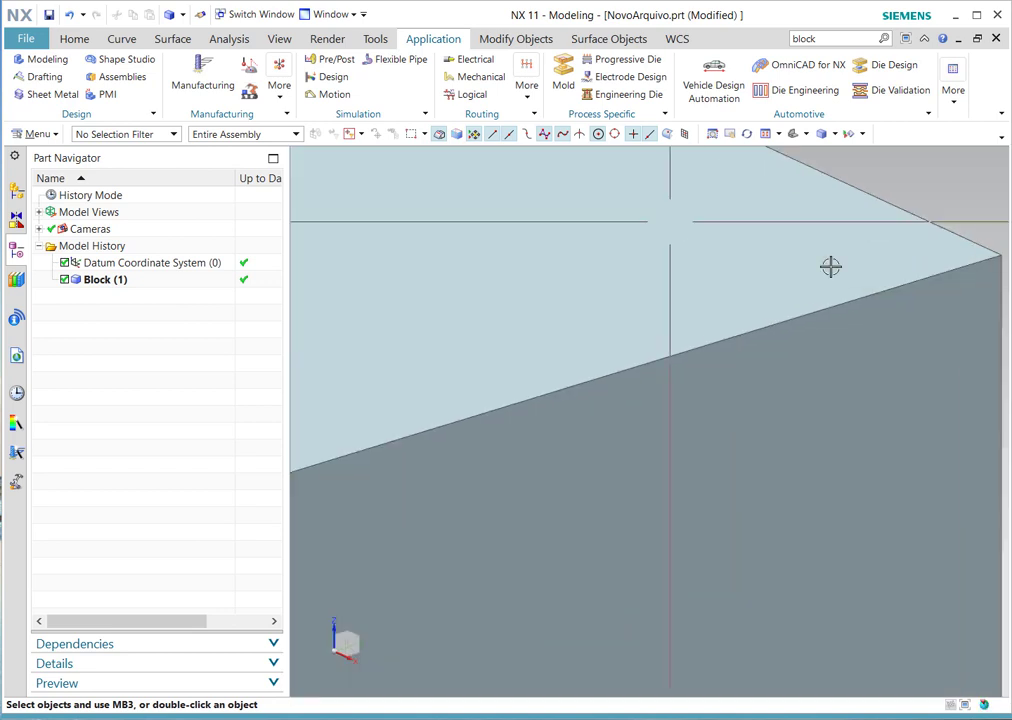
scroll(745, 251, down, 3)
scroll(739, 330, up, 5)
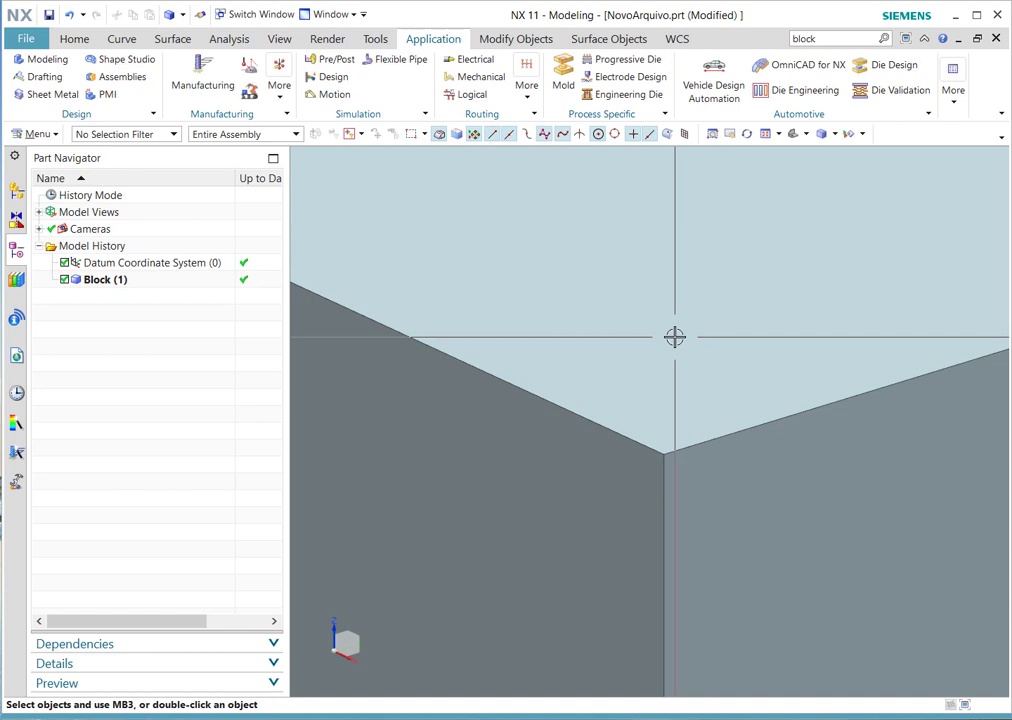
scroll(690, 455, down, 5)
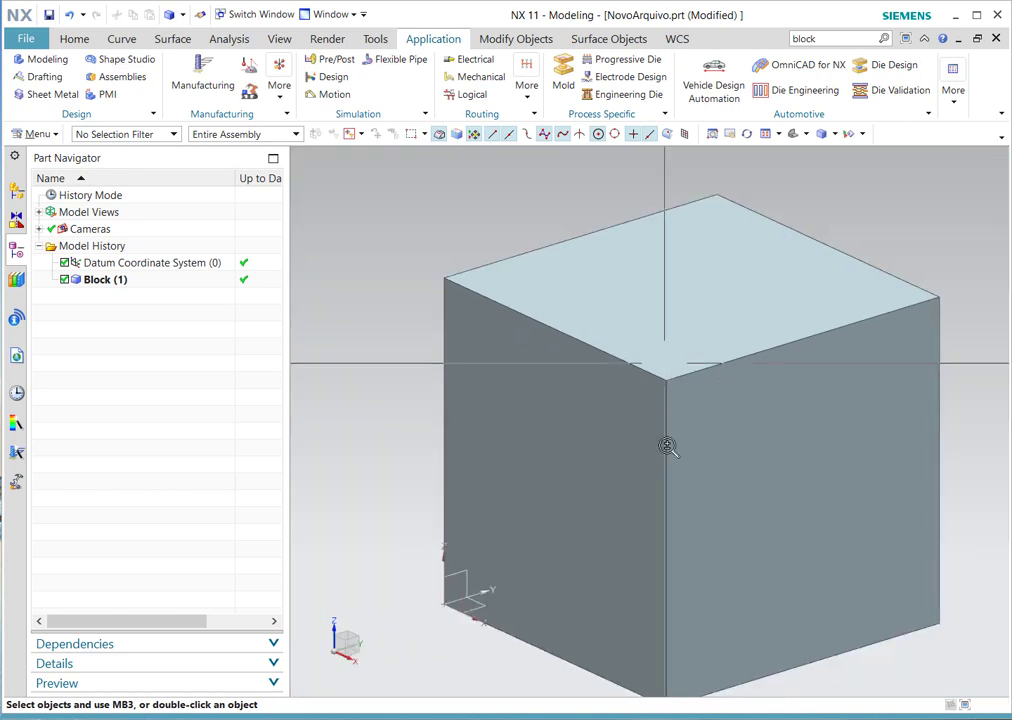
scroll(668, 447, down, 3)
scroll(669, 402, up, 4)
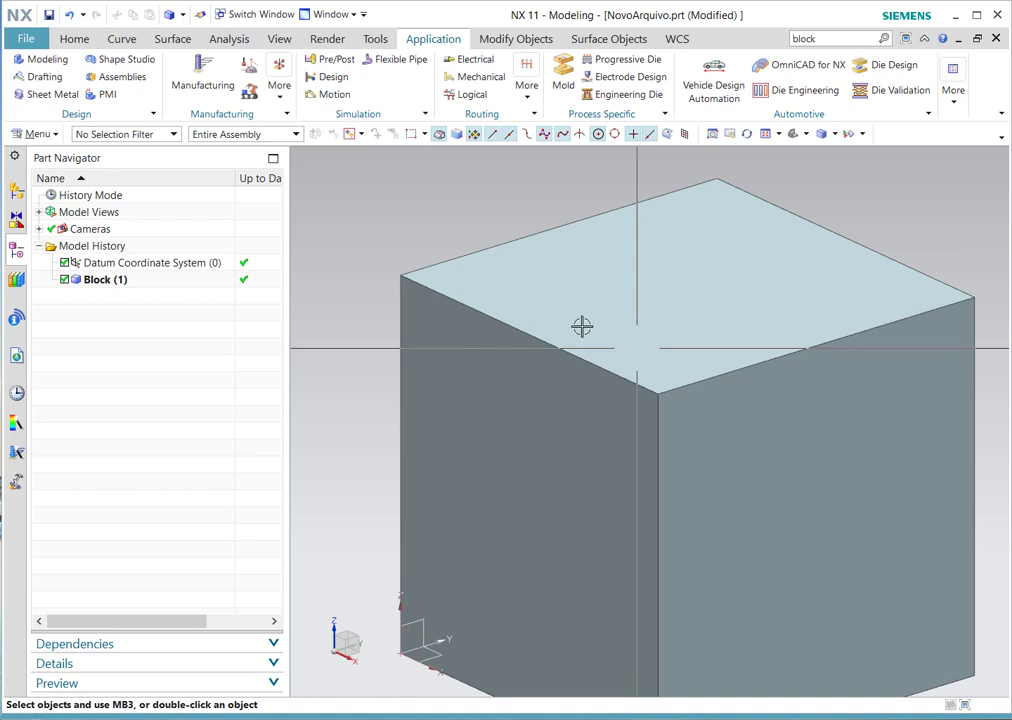
- Alternate zooming between a close view and a small, distant view of the block, ending with the whole block visible
scroll(582, 327, down, 5)
scroll(605, 361, up, 8)
scroll(648, 271, down, 4)
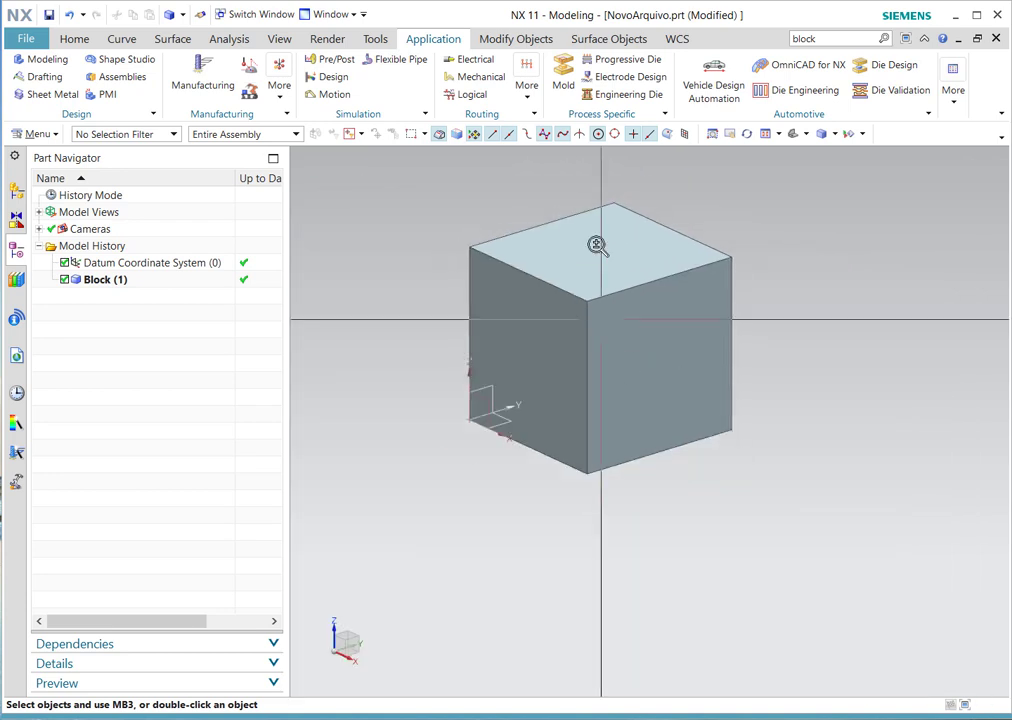
scroll(603, 290, up, 3)
scroll(615, 300, down, 4)
scroll(625, 330, up, 2)
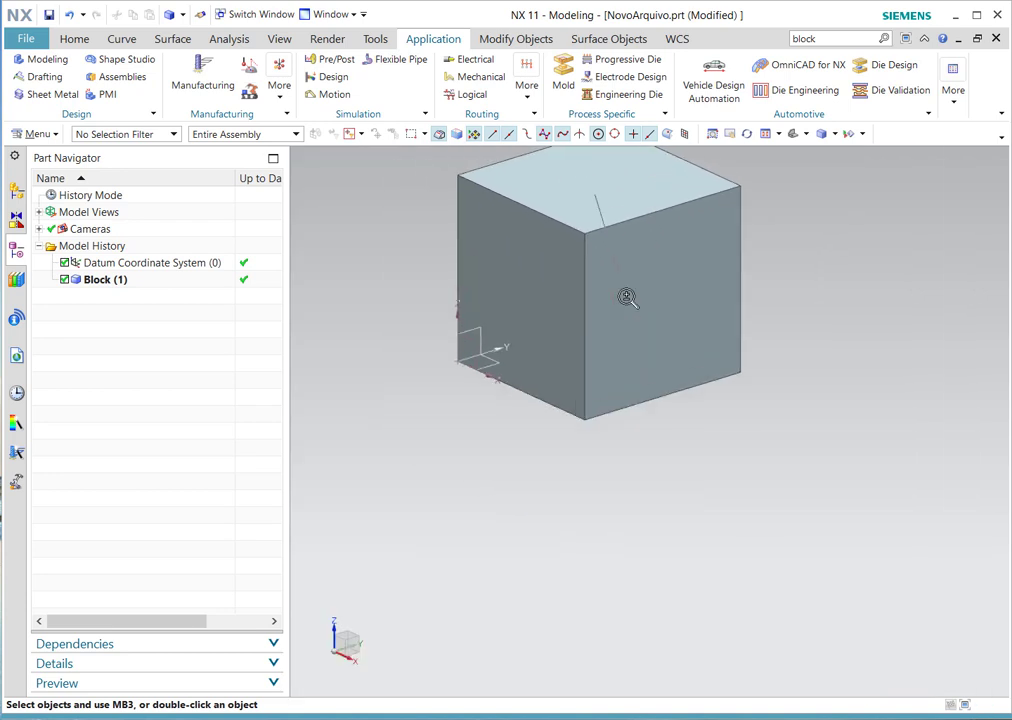
scroll(703, 447, down, 4)
scroll(670, 300, up, 4)
scroll(666, 355, down, 4)
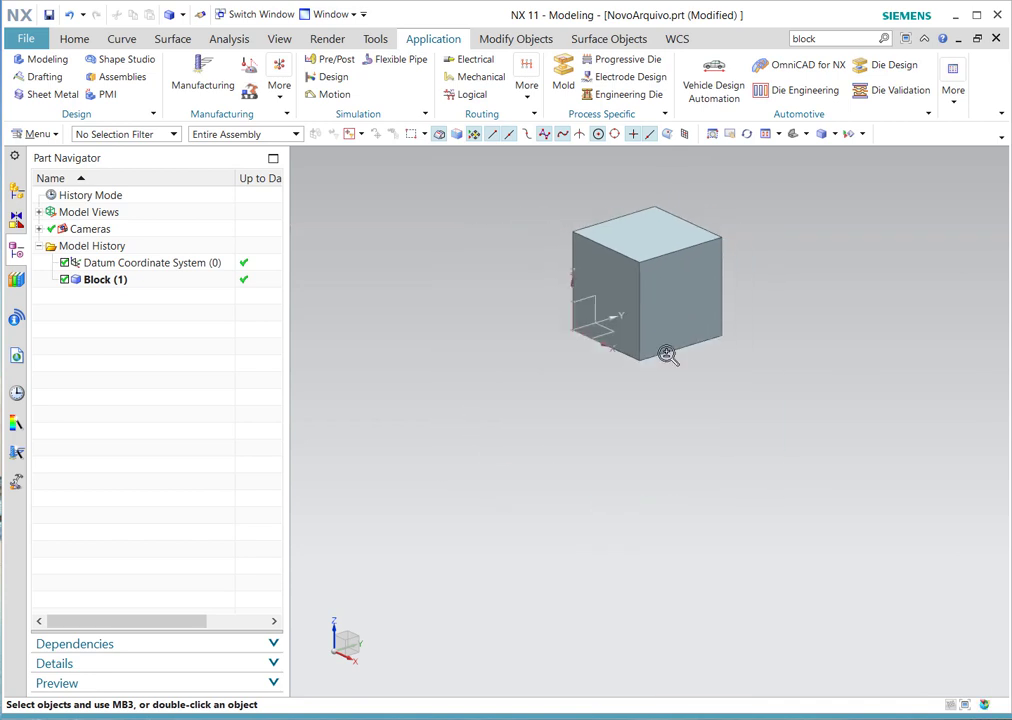
scroll(648, 236, up, 4)
scroll(646, 174, down, 6)
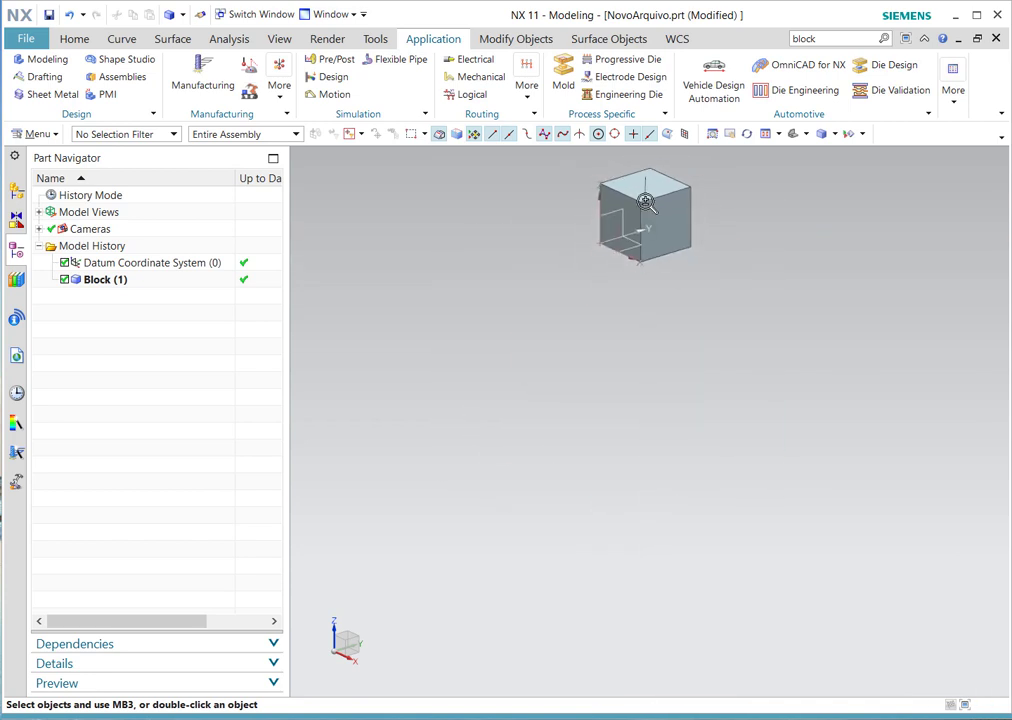
scroll(648, 185, up, 3)
scroll(650, 175, up, 2)
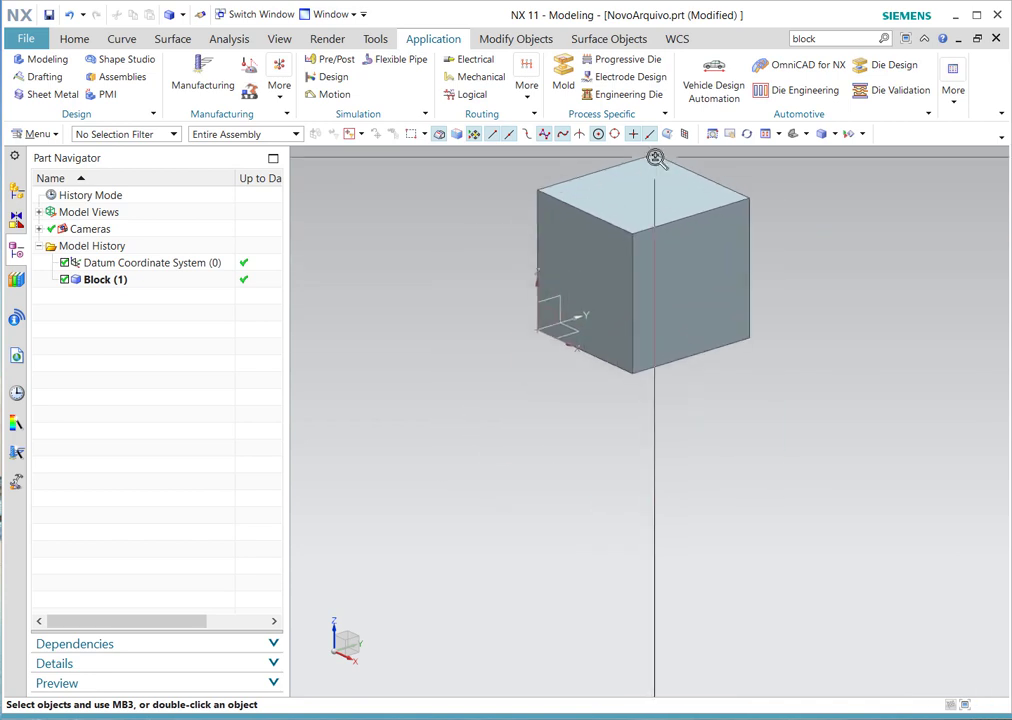
- Pan the view to bring the block down toward the middle of the graphics area
drag(654, 169, 654, 194)
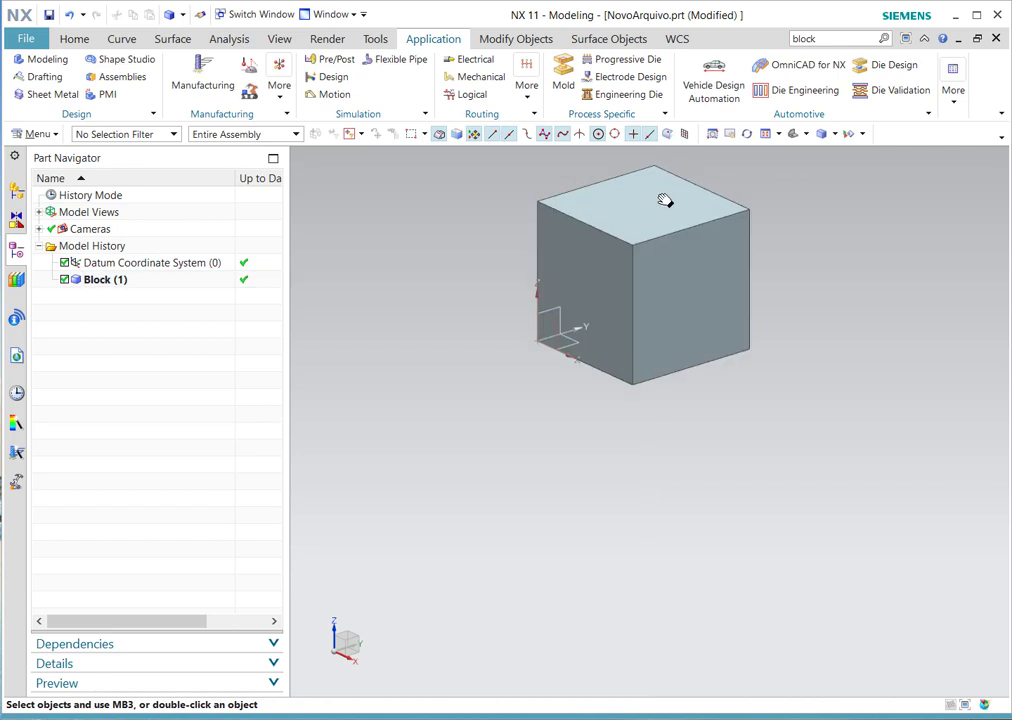
shift+middle_drag(664, 201, 648, 264)
shift+middle_drag(667, 221, 597, 346)
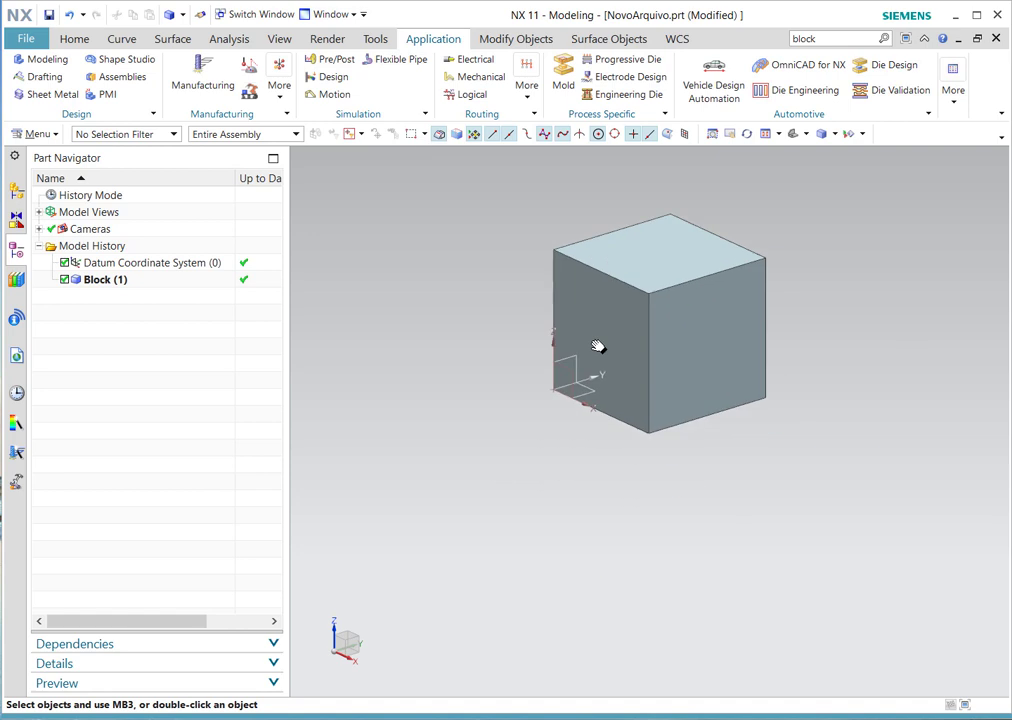
mouse_move(648, 262)
shift+middle_down()
mouse_move(479, 316)
mouse_move(716, 373)
mouse_move(623, 235)
mouse_move(745, 392)
mouse_move(780, 200)
mouse_move(770, 366)
mouse_move(637, 373)
mouse_move(619, 277)
mouse_move(714, 255)
mouse_move(646, 264)
mouse_move(822, 262)
mouse_move(551, 290)
mouse_move(678, 251)
mouse_move(636, 256)
shift+middle_up()
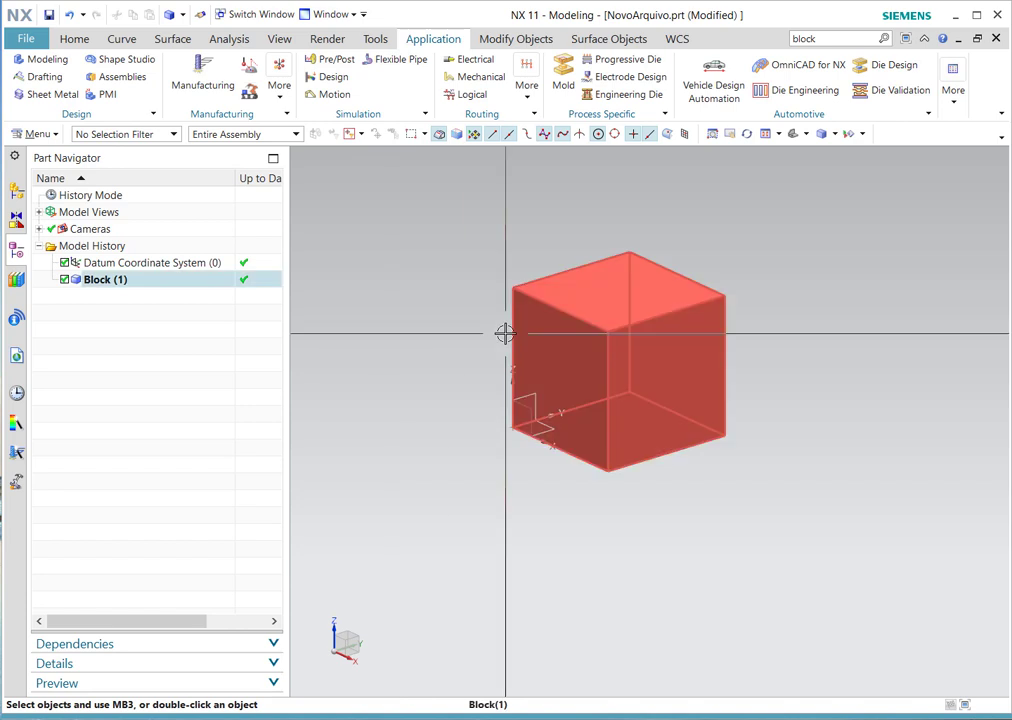
- Rotate the view about X-Y until the block's top face turns toward the viewer, and show the modelling feature commands
middle_drag(504, 334, 536, 368)
middle_drag(772, 263, 708, 244)
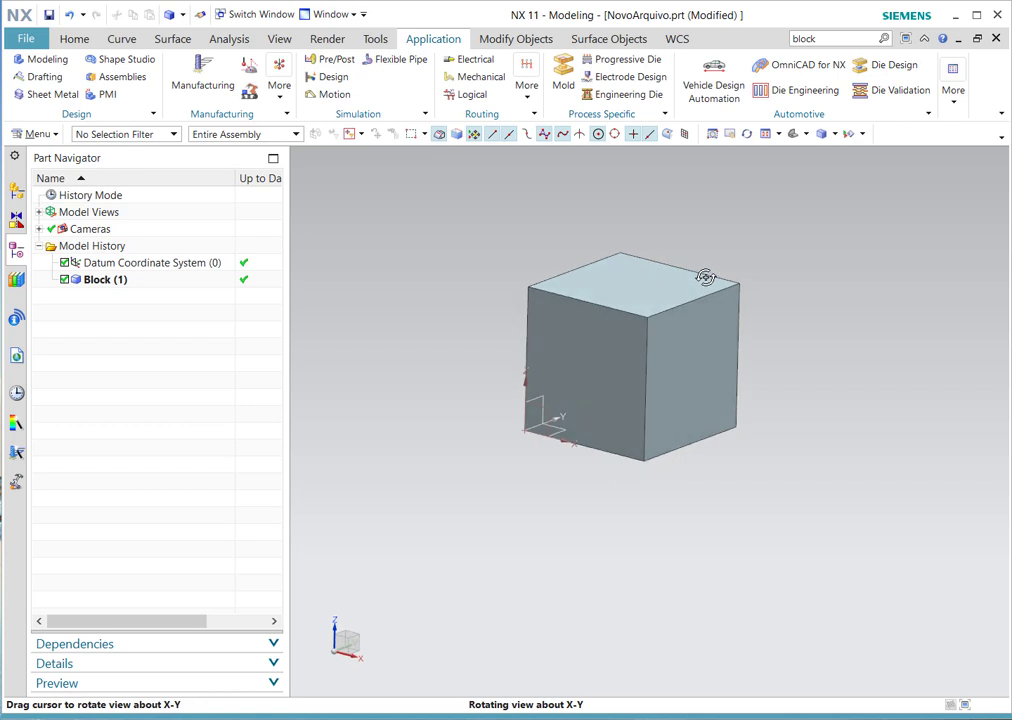
middle_drag(706, 277, 707, 353)
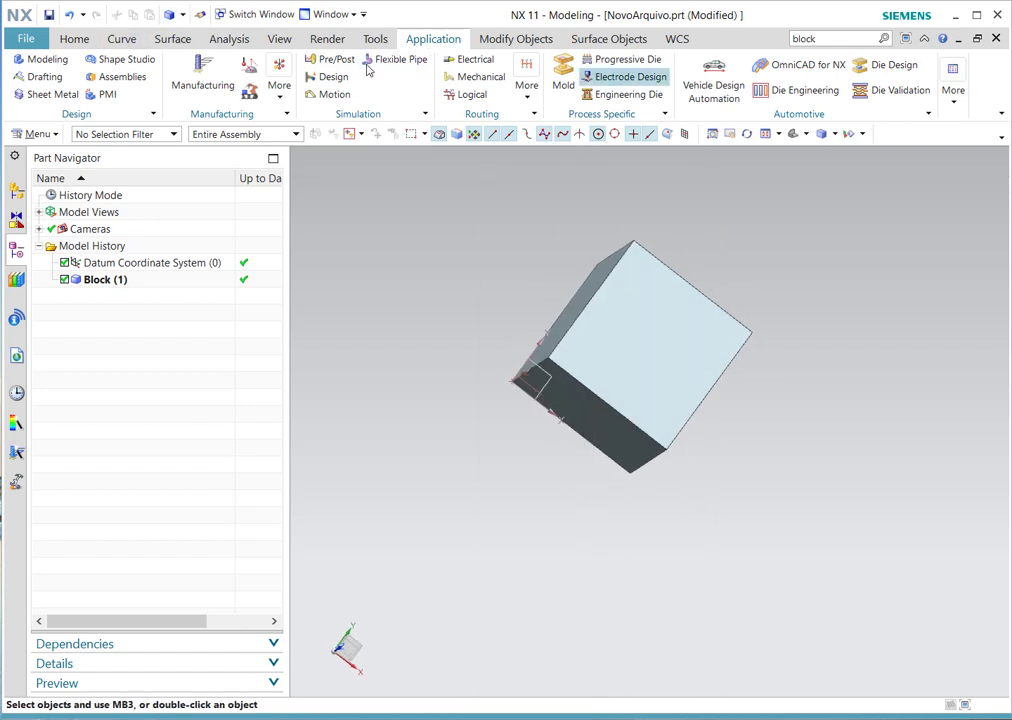
click(76, 40)
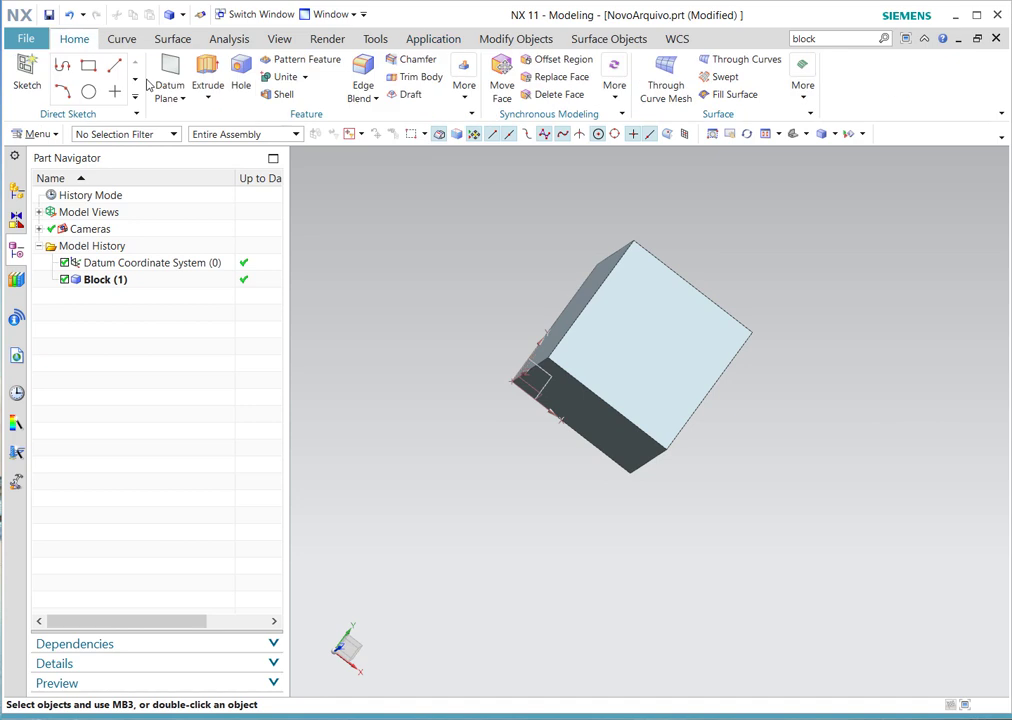
- Orient the work view to Isometric, rotate the block slightly and zoom out until it appears smaller
click(835, 134)
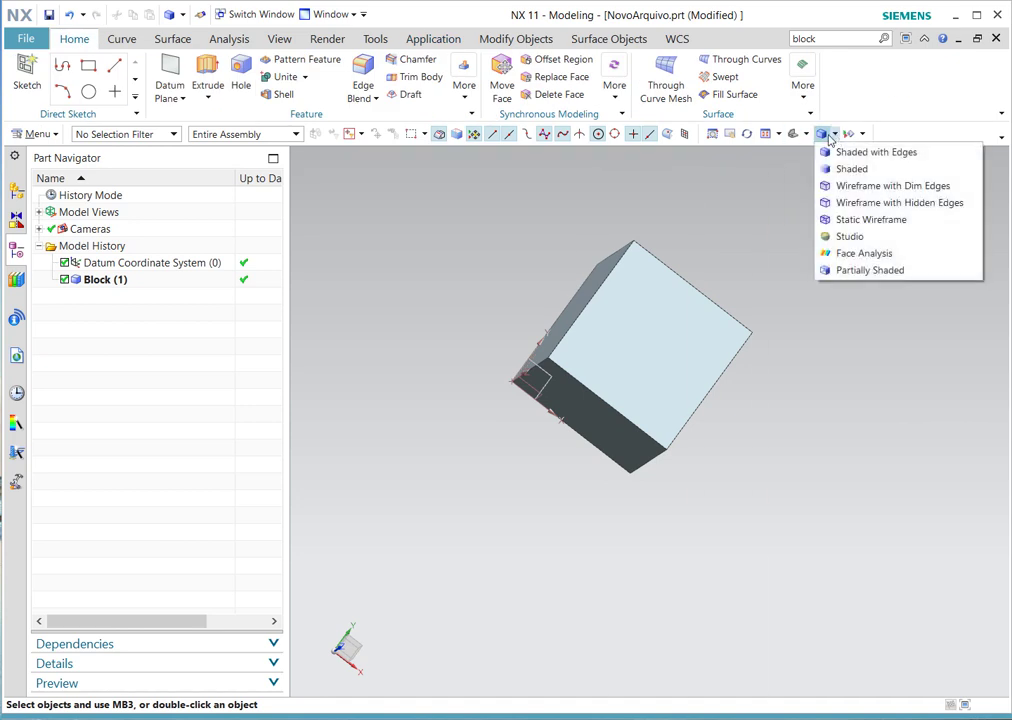
click(806, 134)
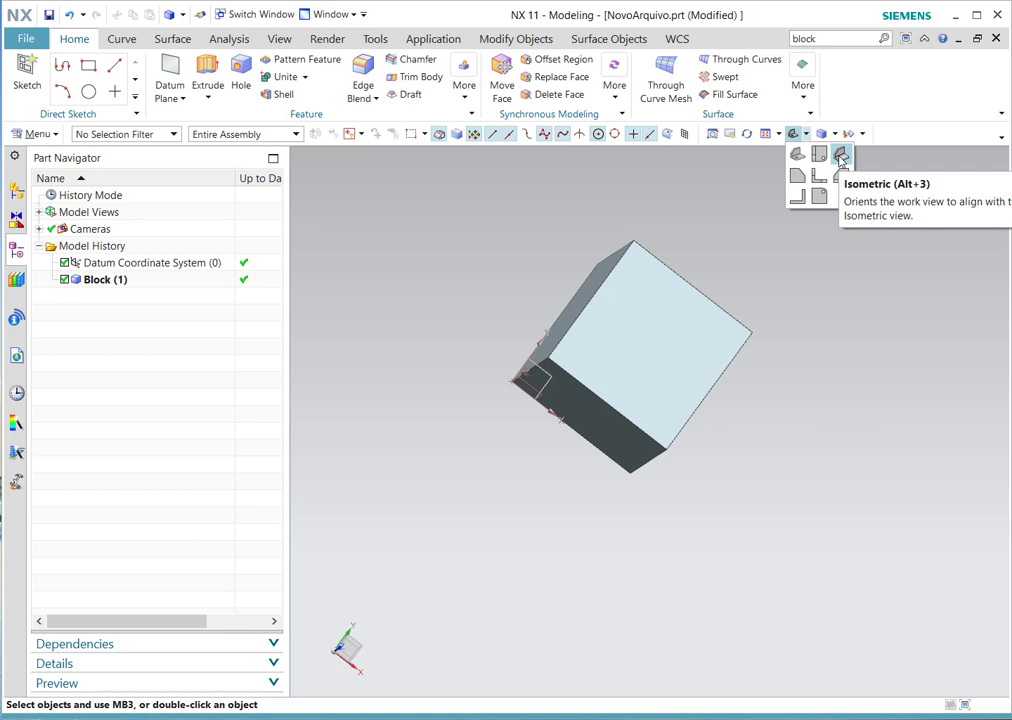
click(840, 158)
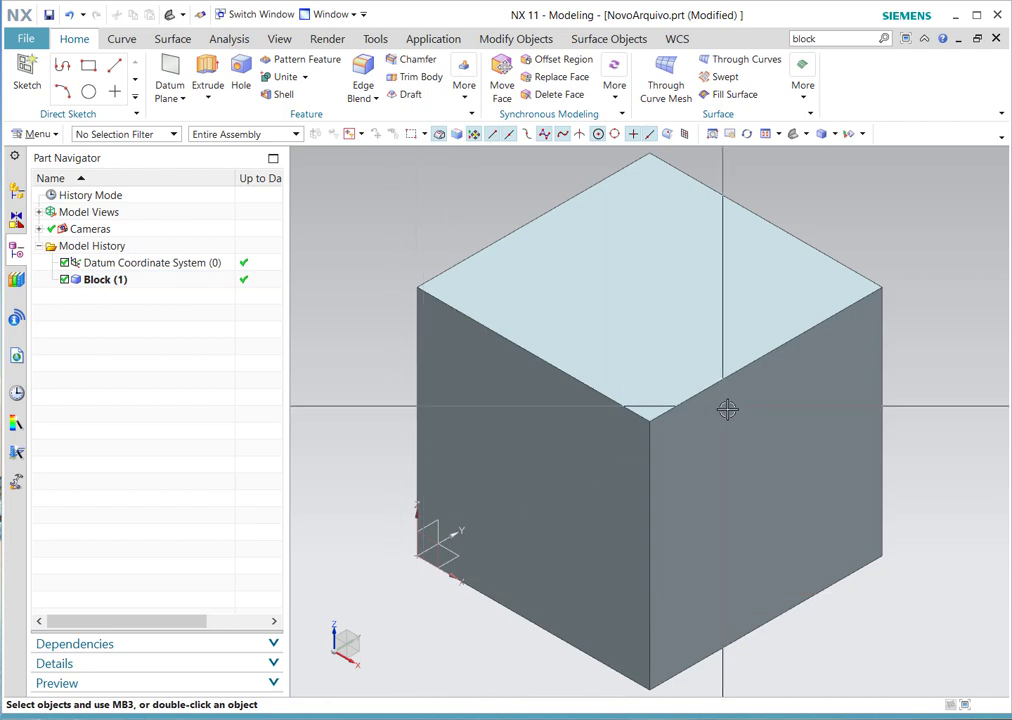
middle_drag(727, 408, 669, 418)
scroll(722, 430, up, 2)
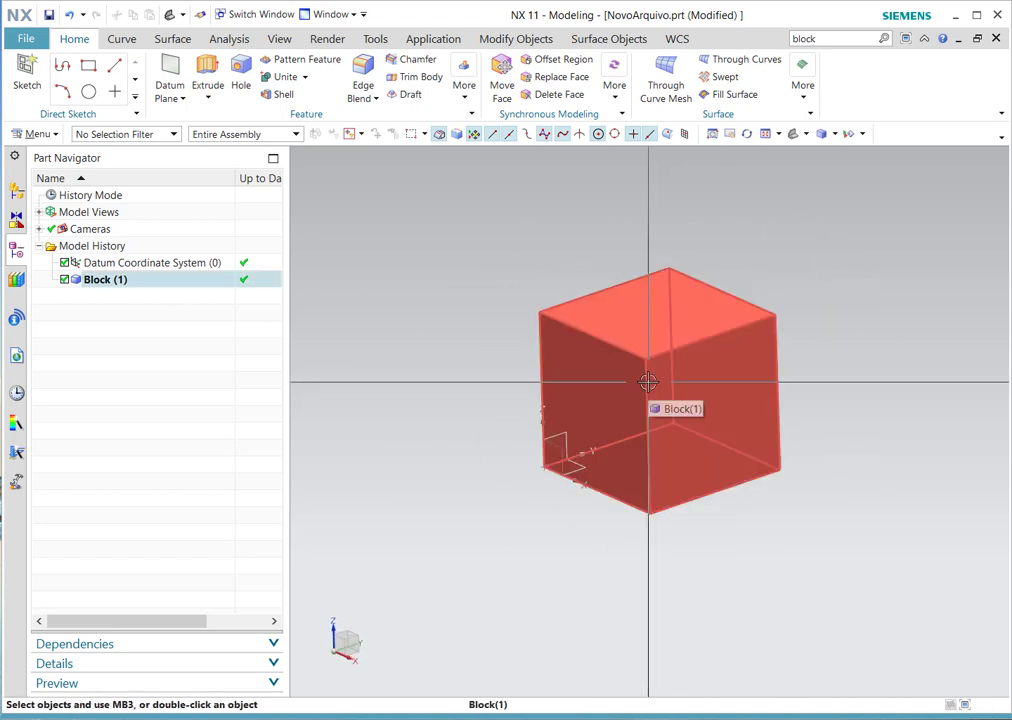
- Pan and zoom the view alternately, ending with the whole block near the middle of the graphics area
shift+middle_drag(732, 374, 707, 372)
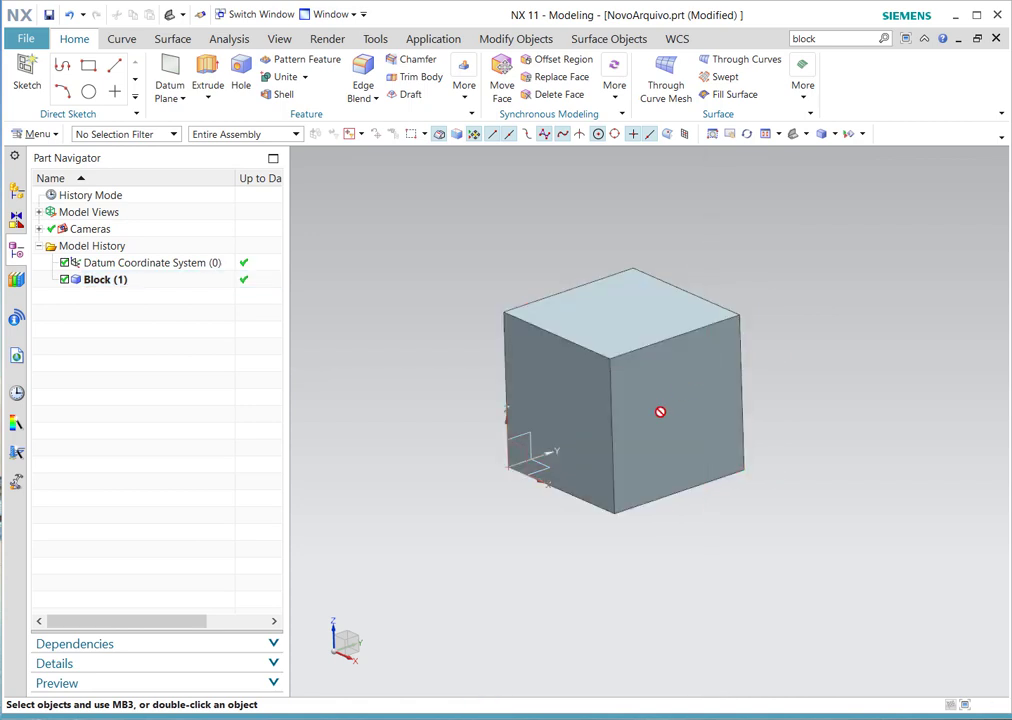
ctrl+middle_drag(678, 409, 712, 346)
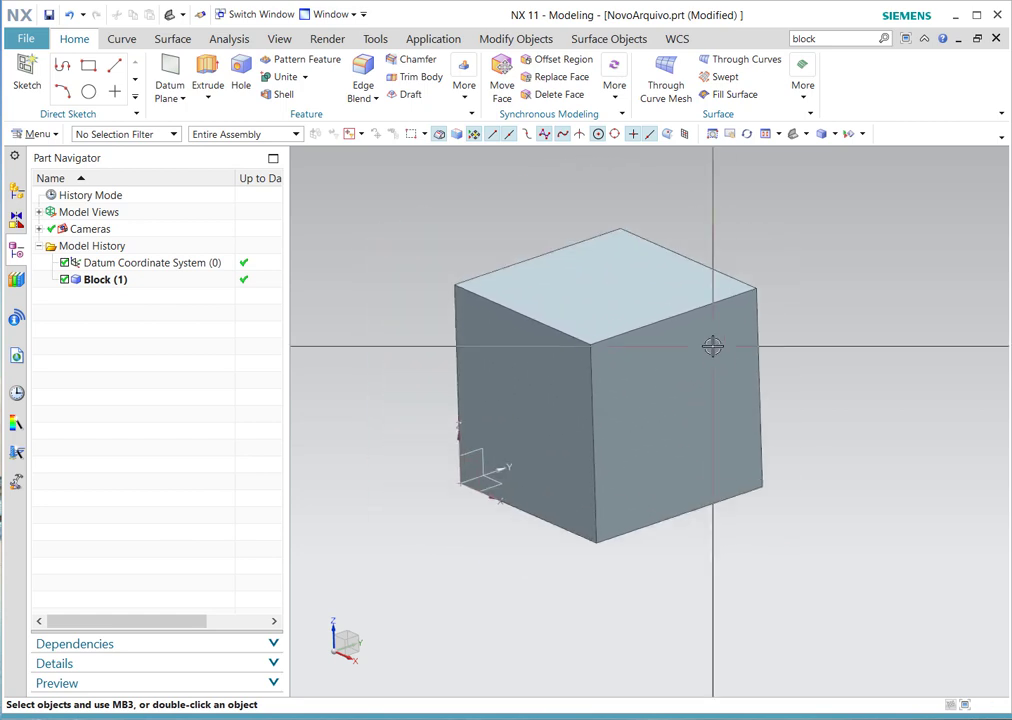
shift+middle_drag(695, 375, 757, 357)
scroll(723, 364, down, 3)
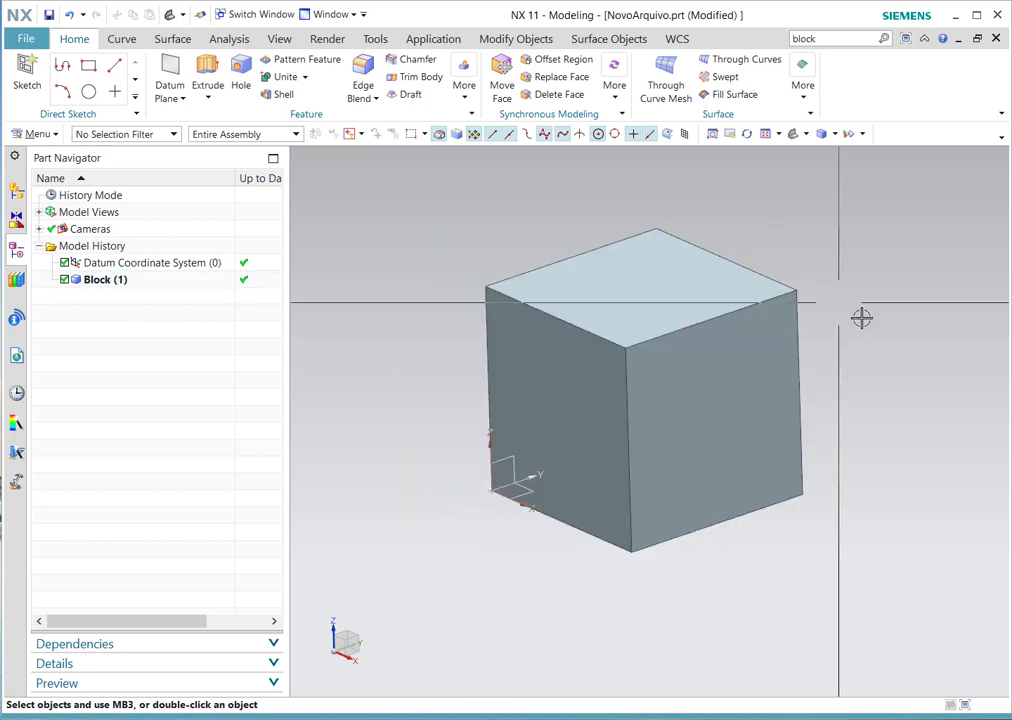
ctrl+middle_drag(724, 320, 639, 388)
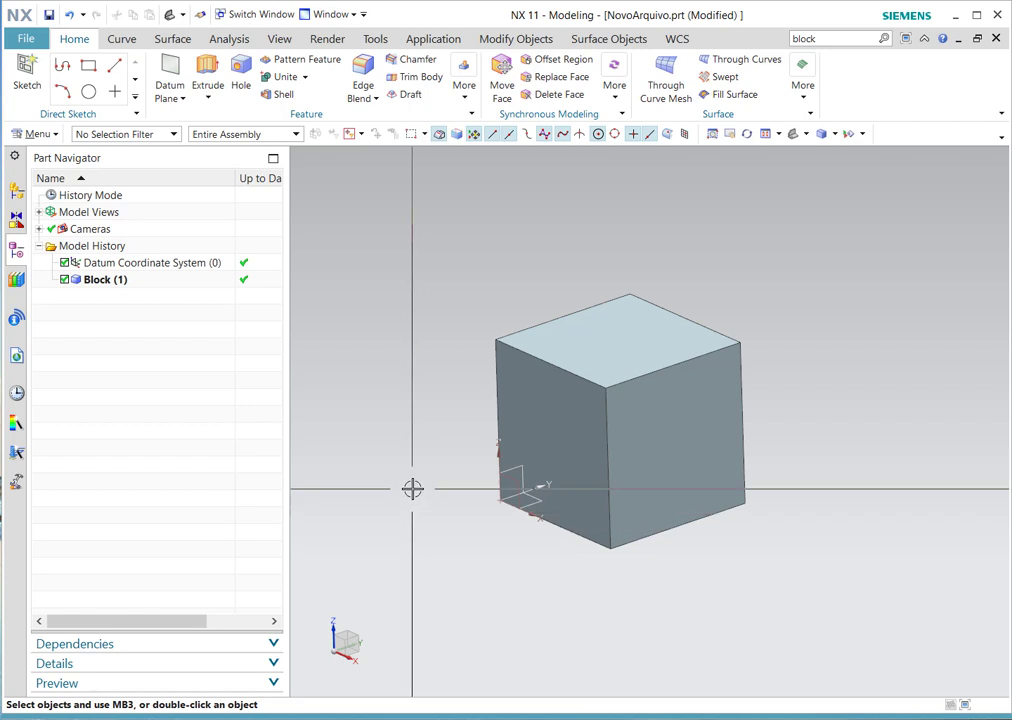
- Edit the block feature and set its Length (XC) to 150 mm
double_click(585, 368)
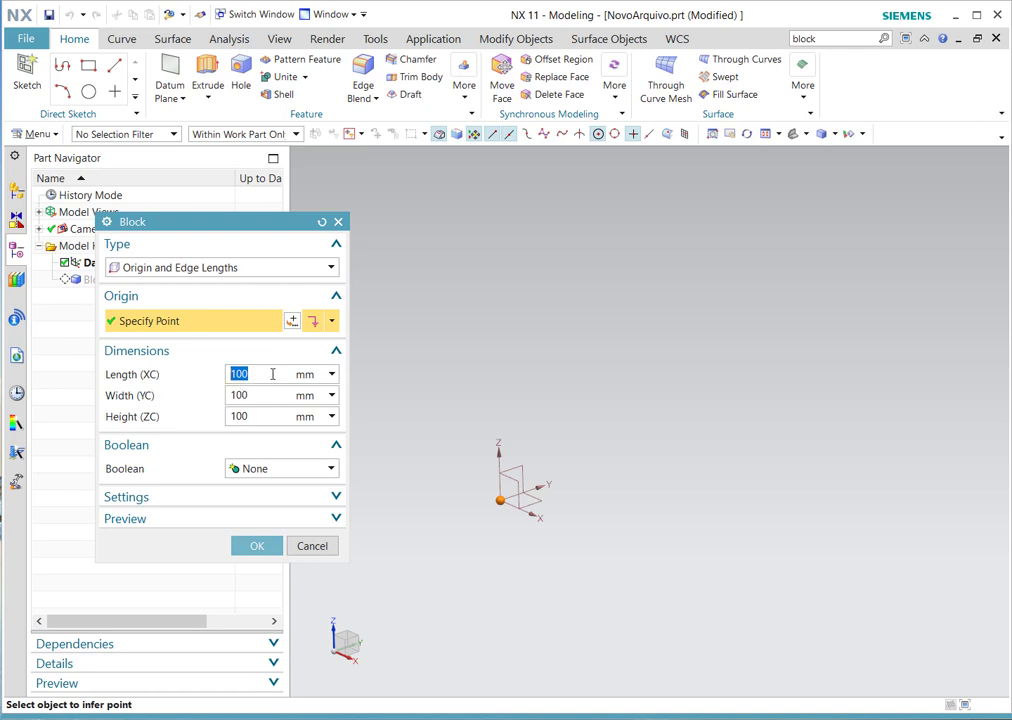
text(150)
key(Return)
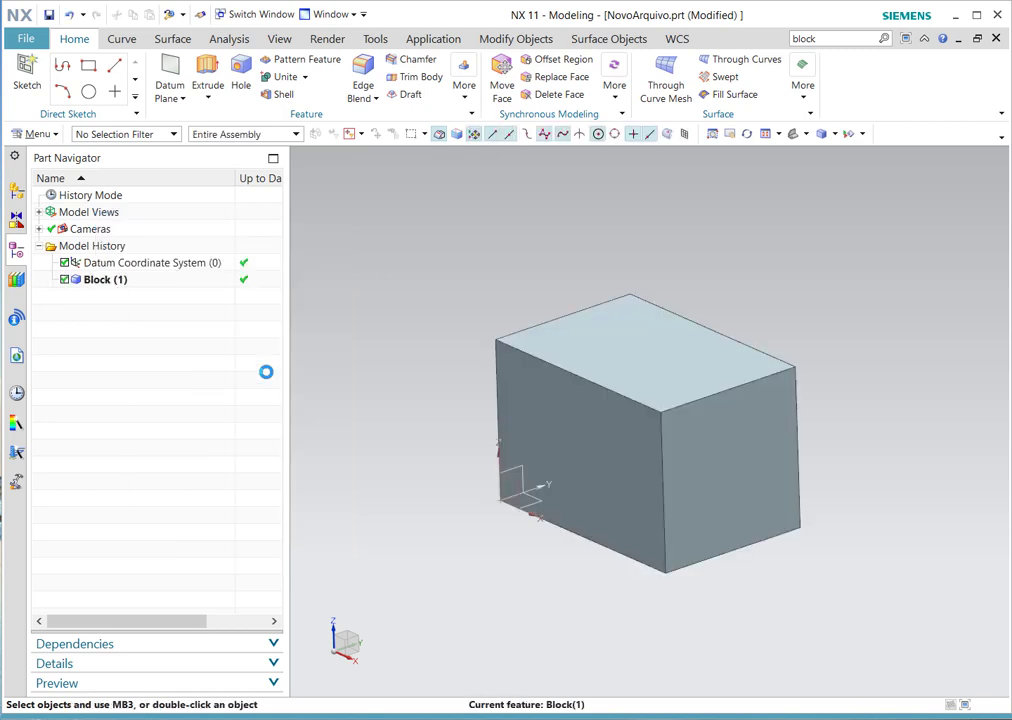
- Reopen the block's parameters for editing and accept them as they are
click(591, 311)
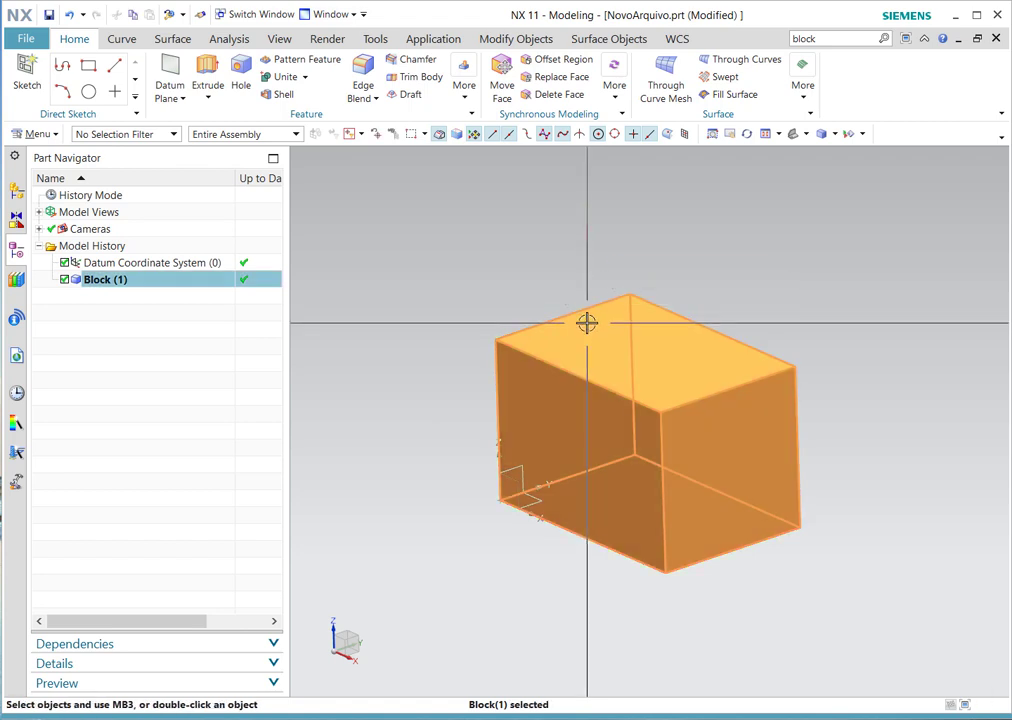
key(Delete)
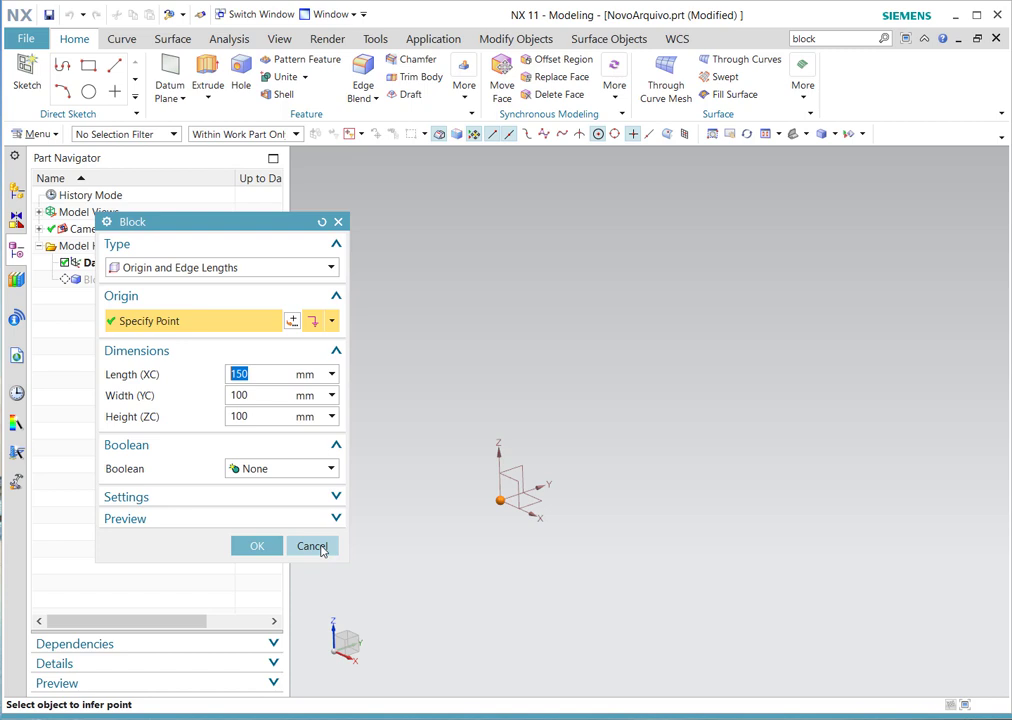
click(260, 547)
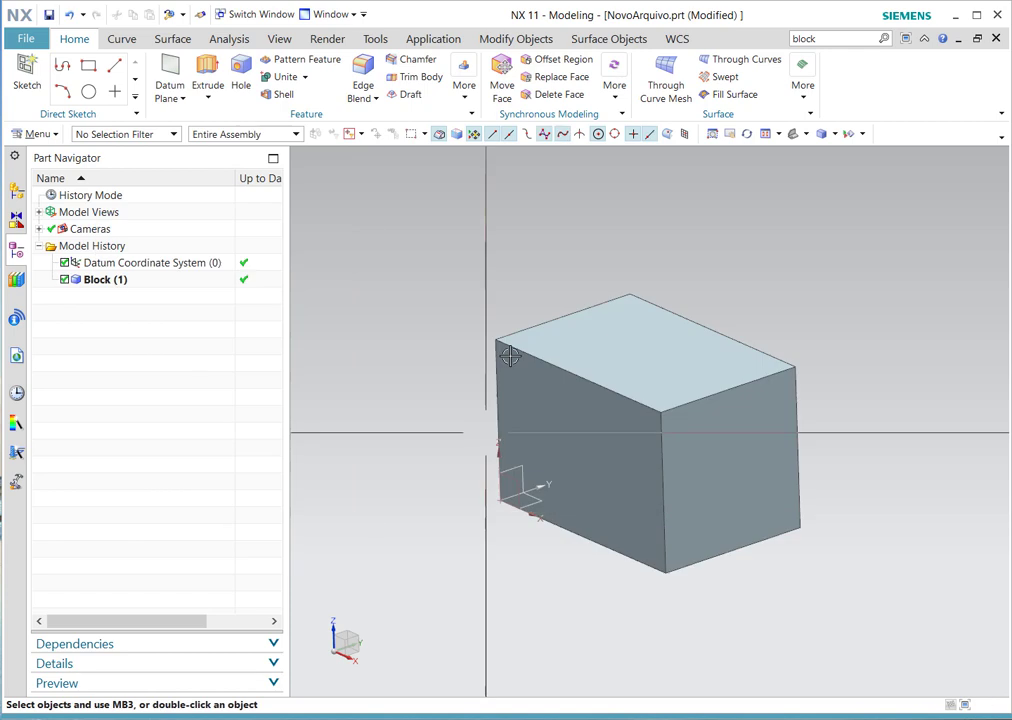
- Start Extrude and show the Create Sketch options for its section twice, cancelling back to the Extrude settings each time
click(208, 70)
drag(224, 226, 235, 121)
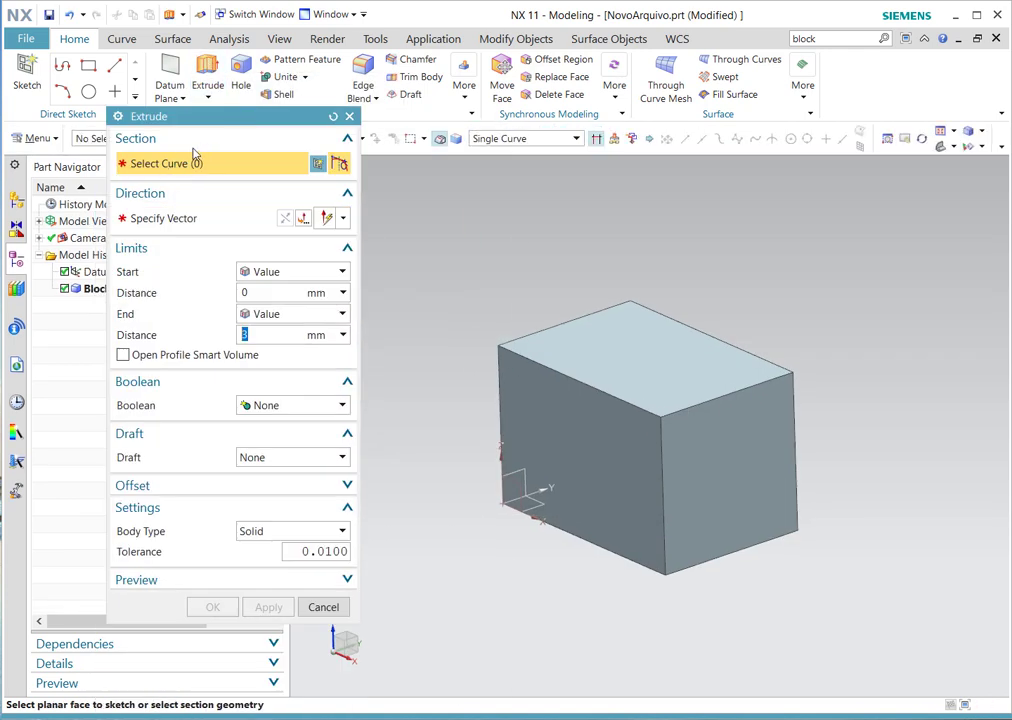
middle_click(409, 182)
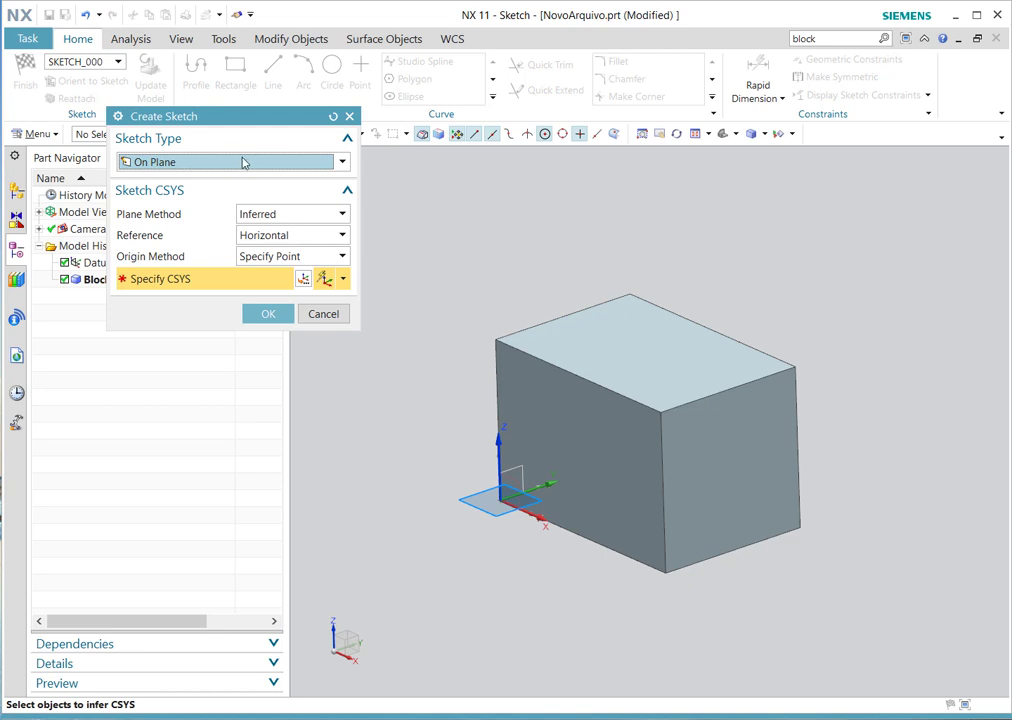
click(321, 314)
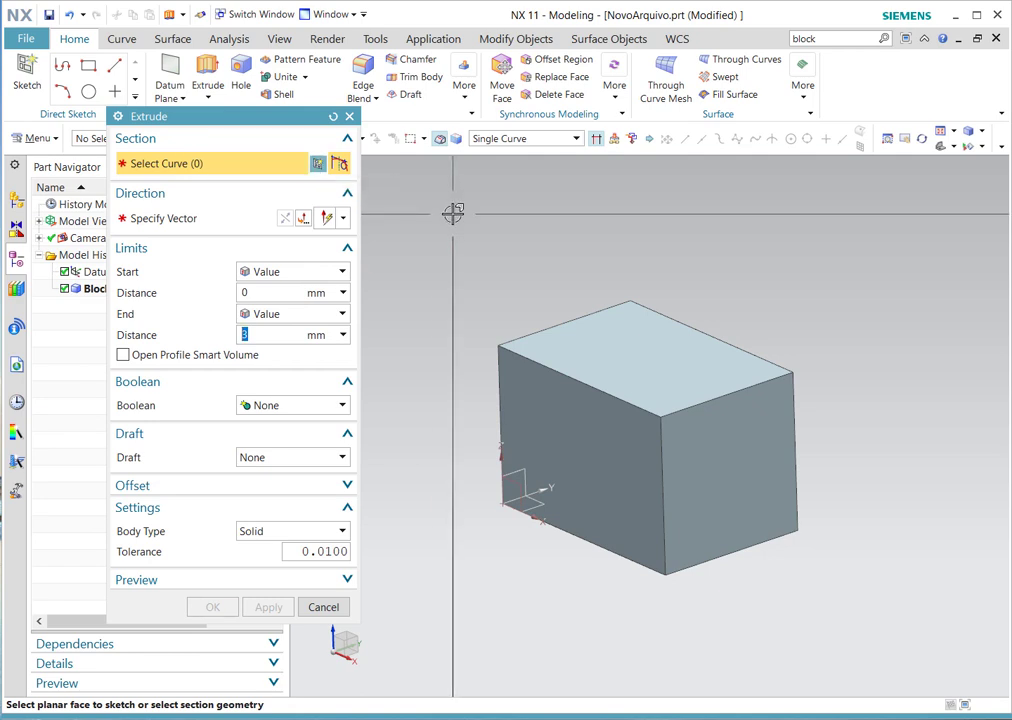
click(317, 164)
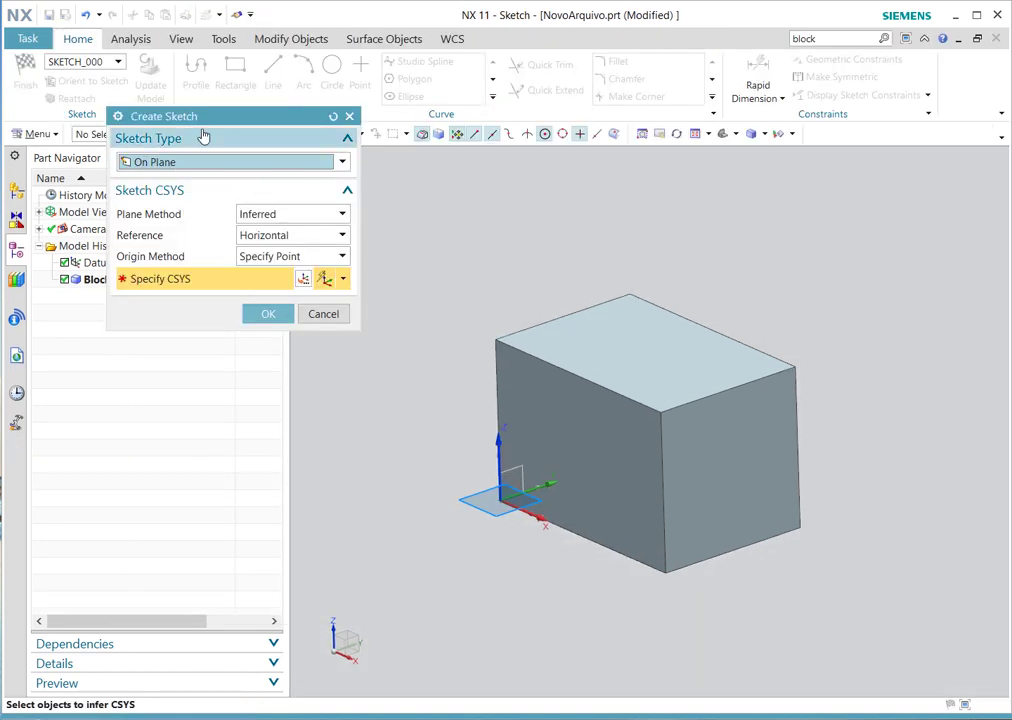
click(326, 315)
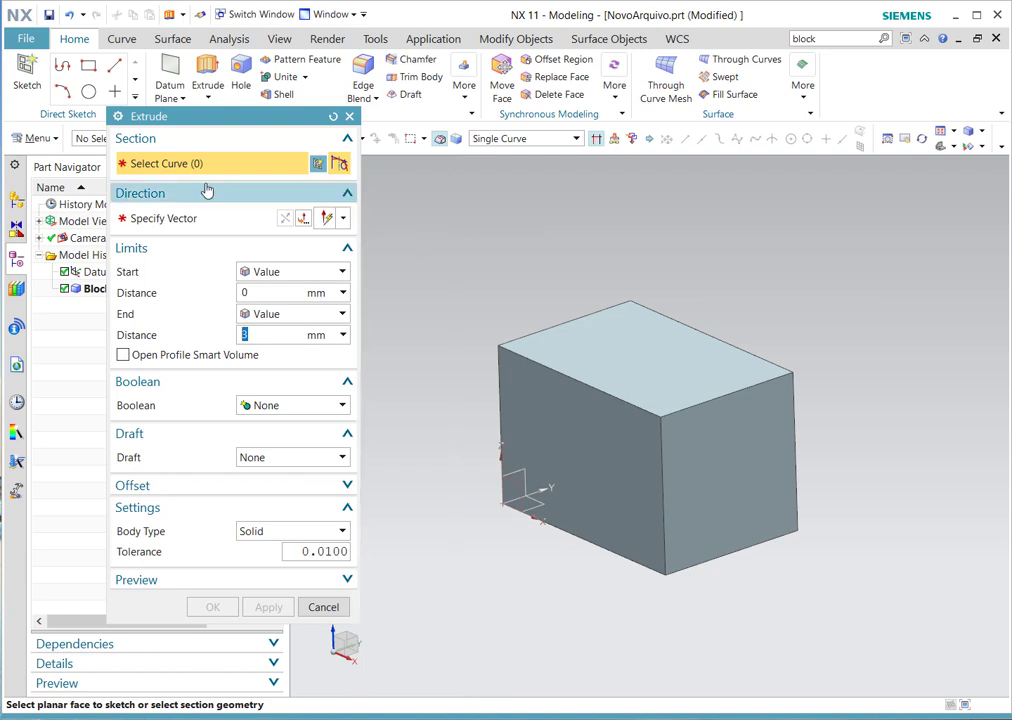
- Extrude the top face's rear long edge as a single curve from 0 to 3 mm
click(673, 311)
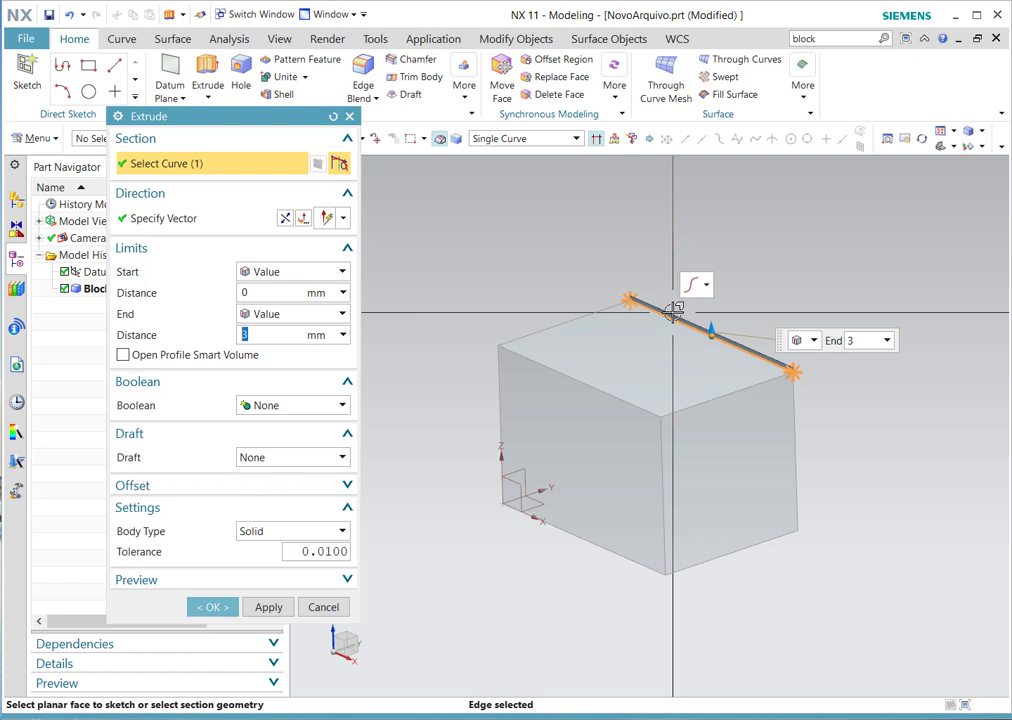
middle_click(673, 311)
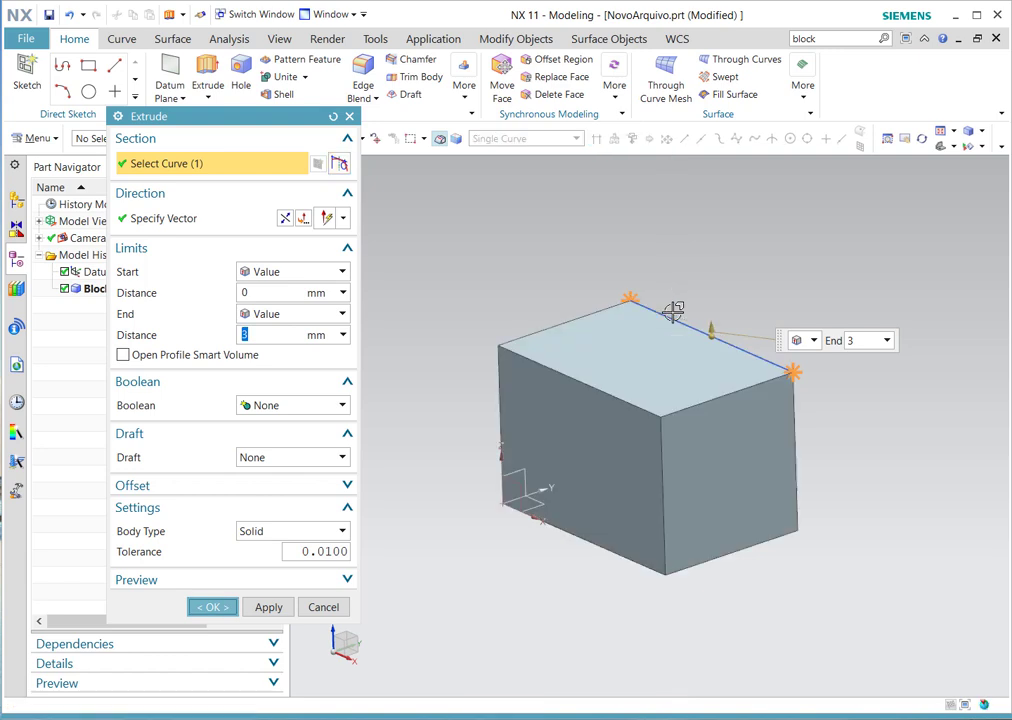